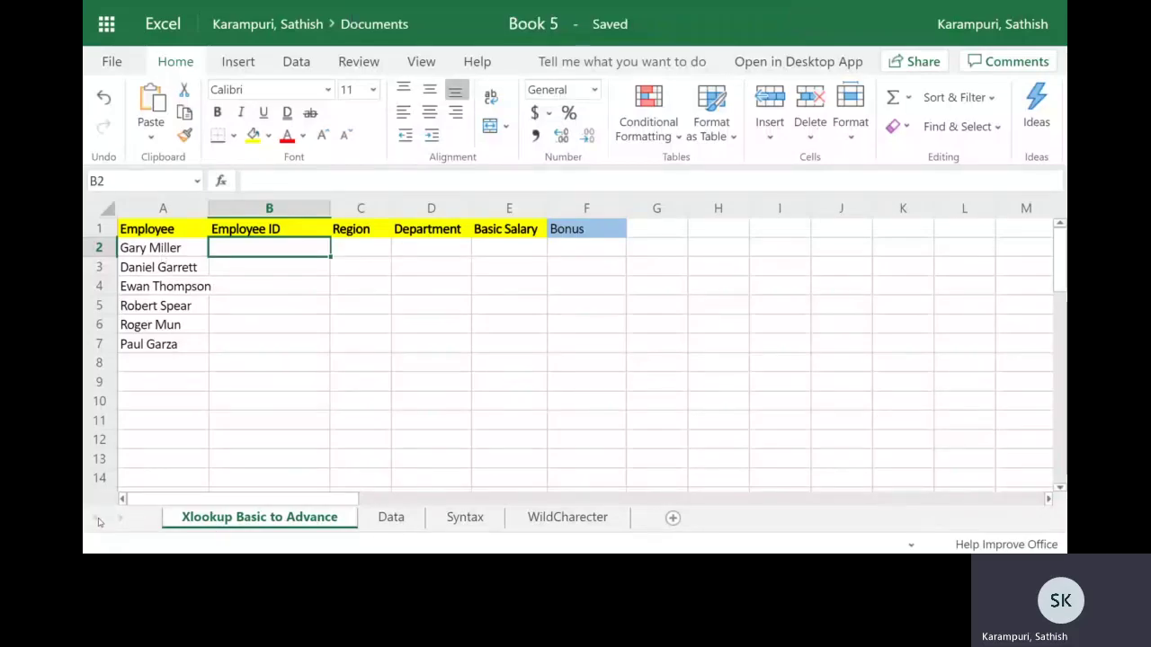
Step: Look at the Data sheet, then view the Syntax sheet that lists XLOOKUP's six arguments
click(396, 519)
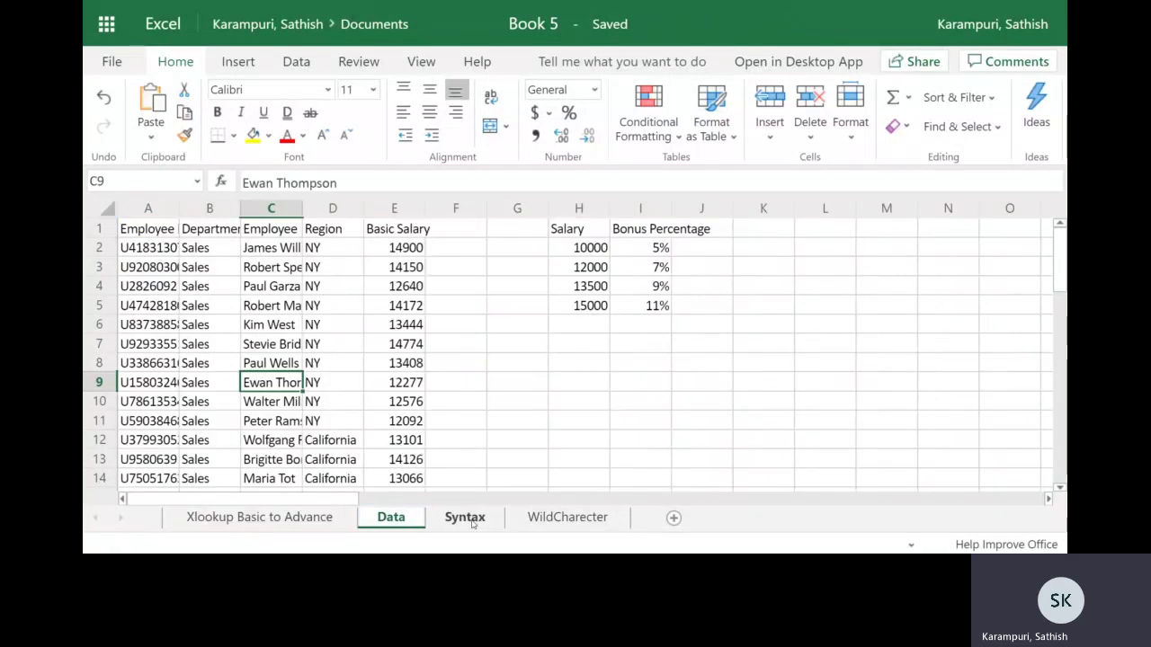
click(469, 520)
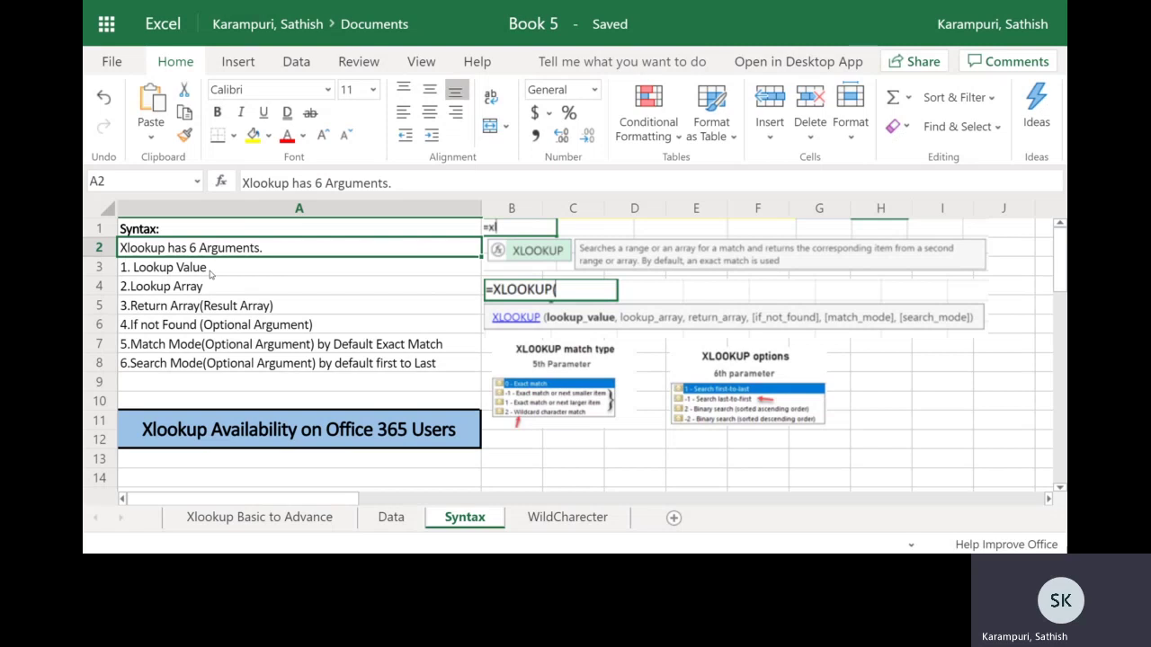
Step: Return to the 'Xlookup Basic to Advance' sheet with the employee salary and bonus table
click(273, 520)
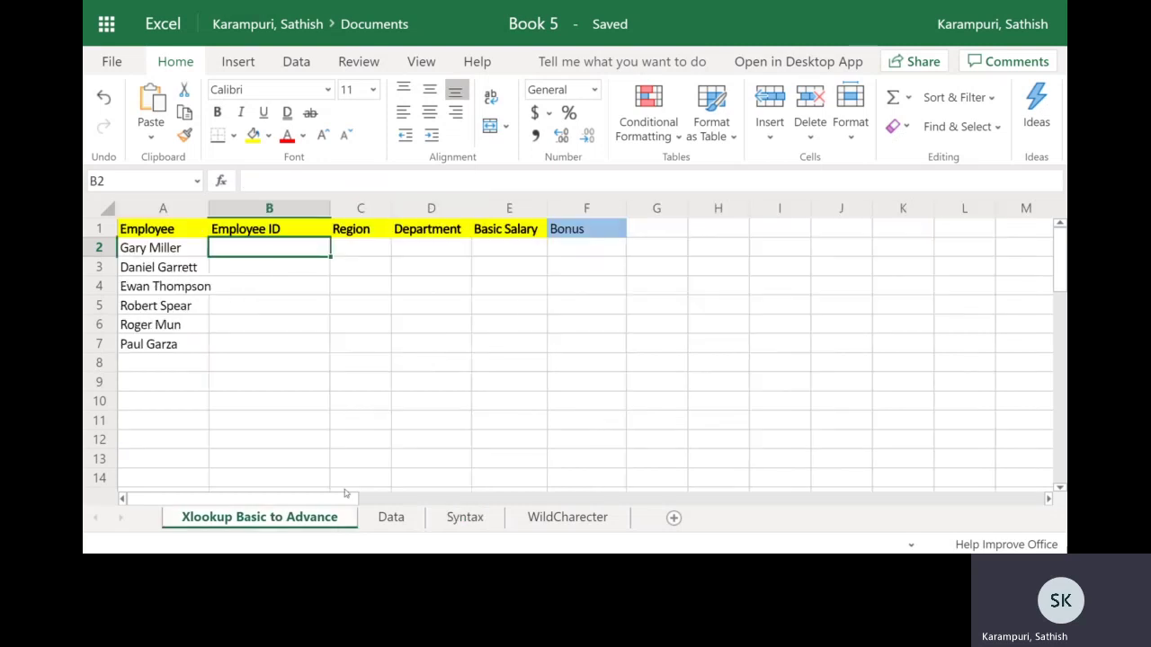
click(172, 255)
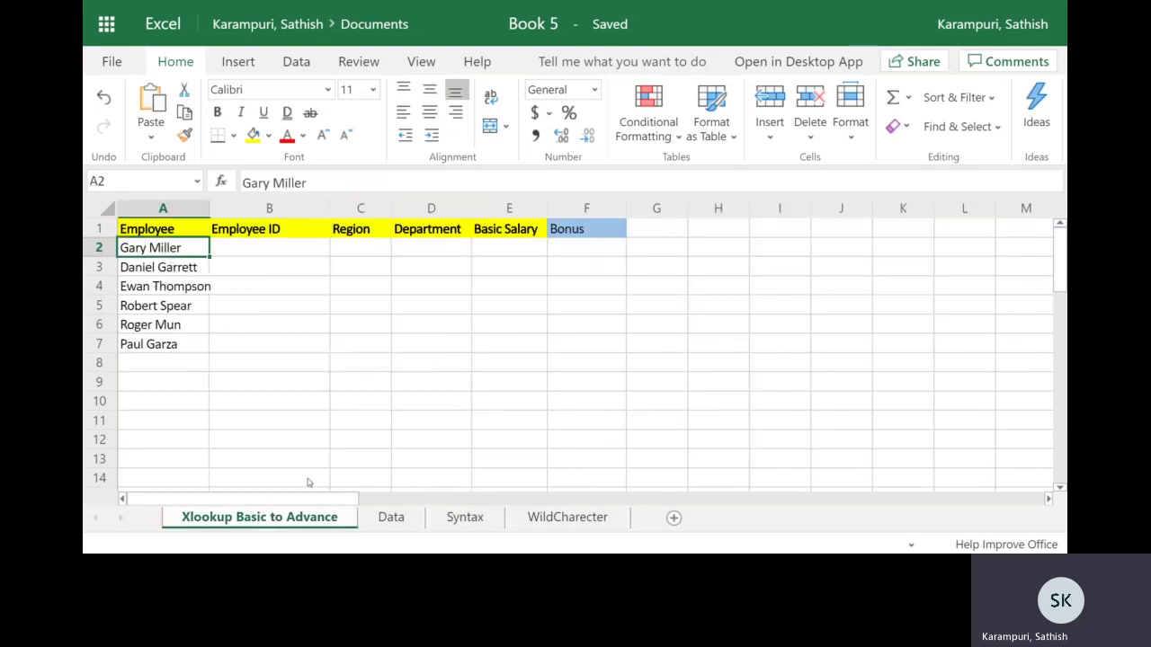
click(391, 517)
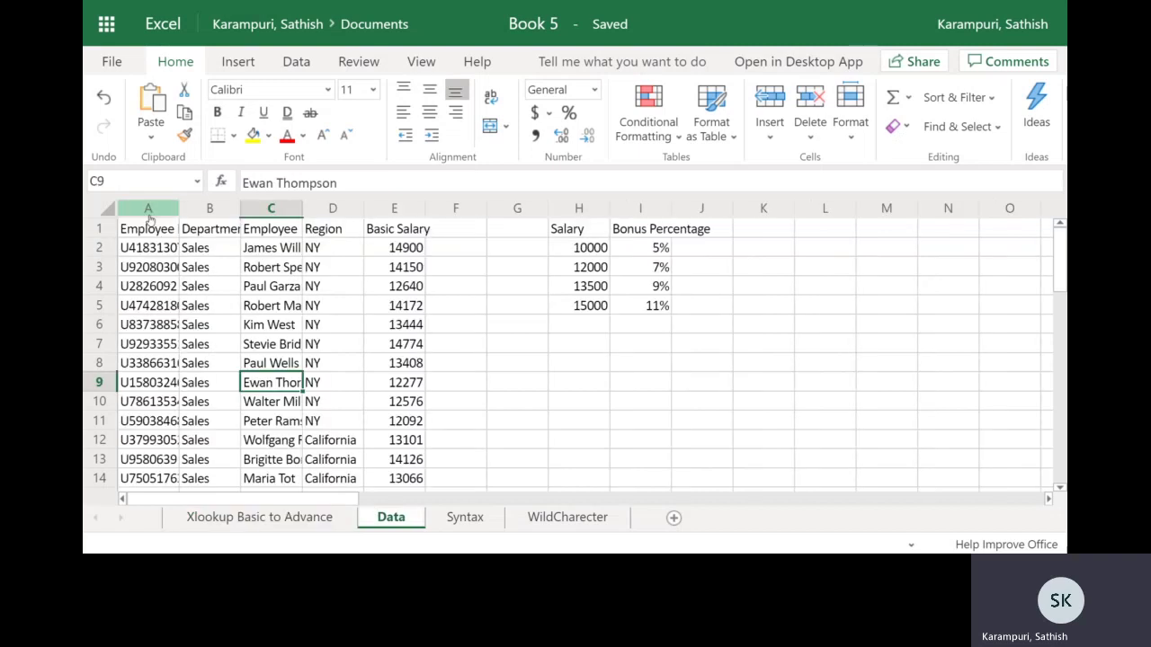
drag(148, 208, 333, 207)
drag(381, 242, 400, 247)
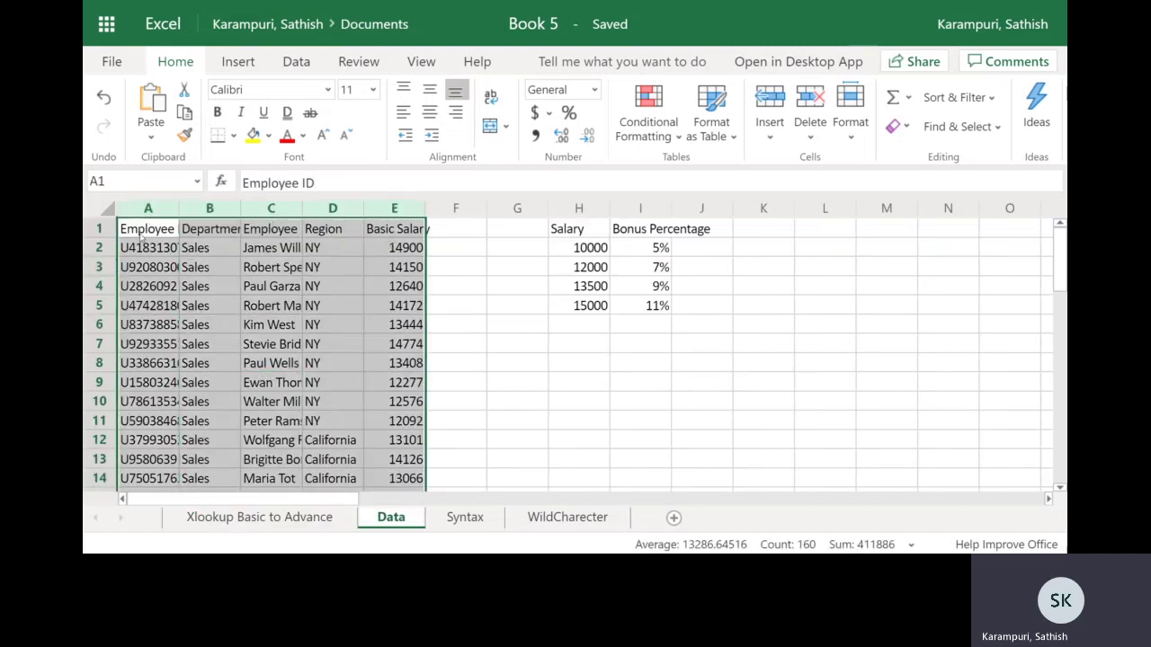
click(213, 237)
click(269, 232)
click(321, 236)
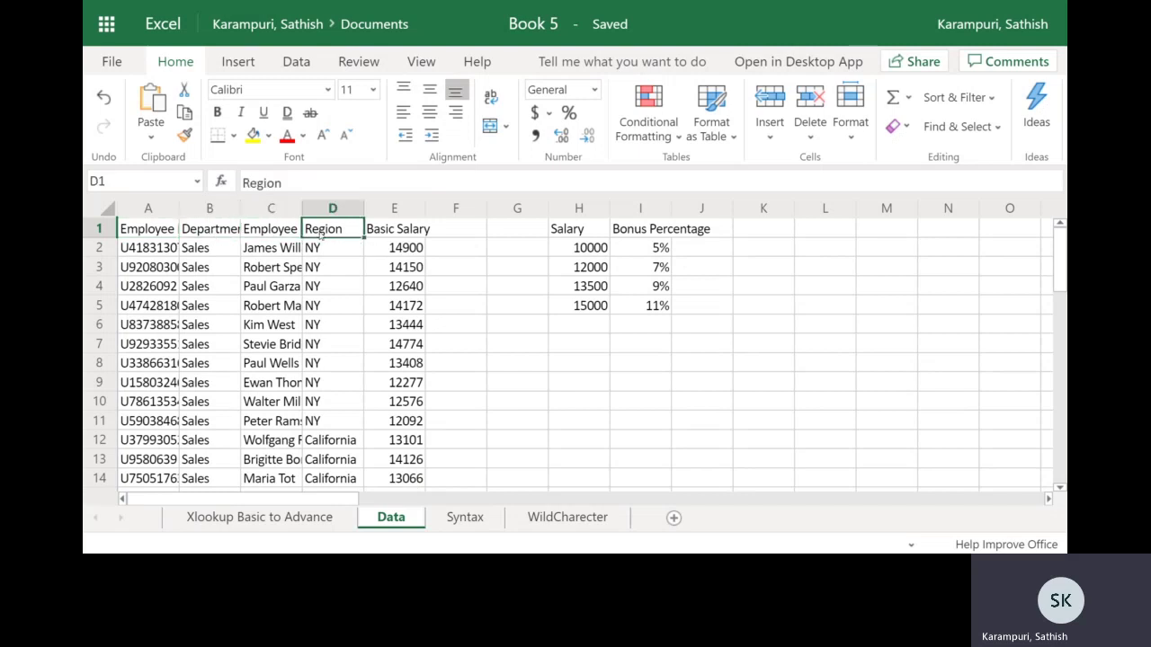
click(383, 239)
click(260, 519)
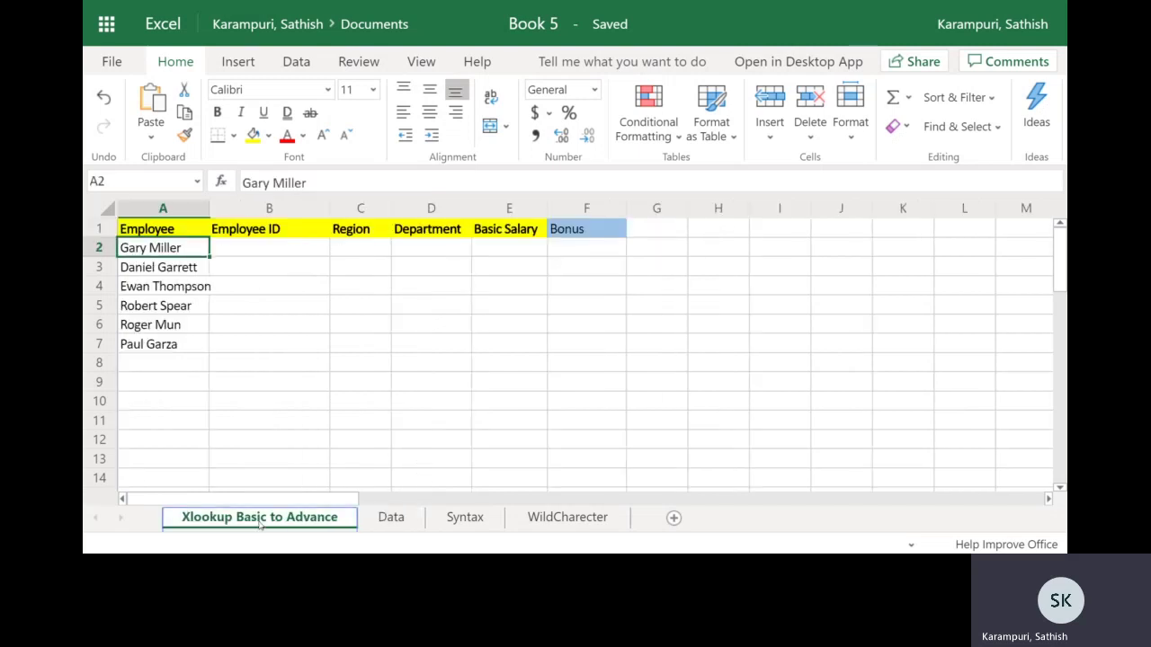
click(388, 520)
drag(260, 256, 270, 382)
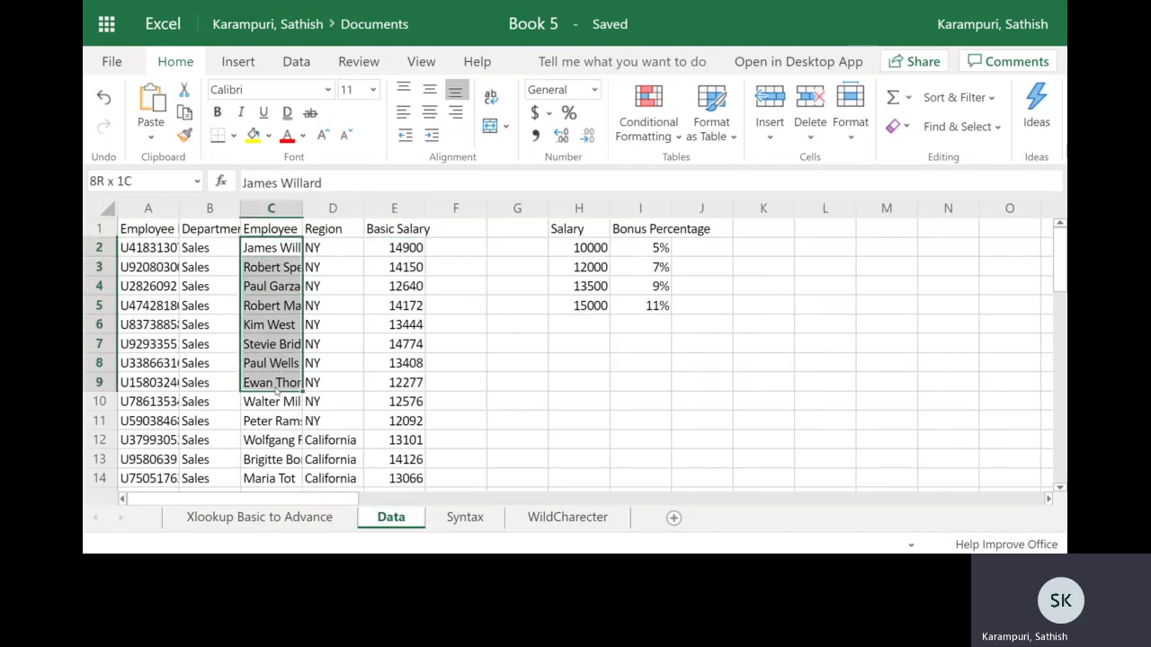
click(126, 257)
drag(147, 324, 160, 387)
drag(196, 272, 217, 393)
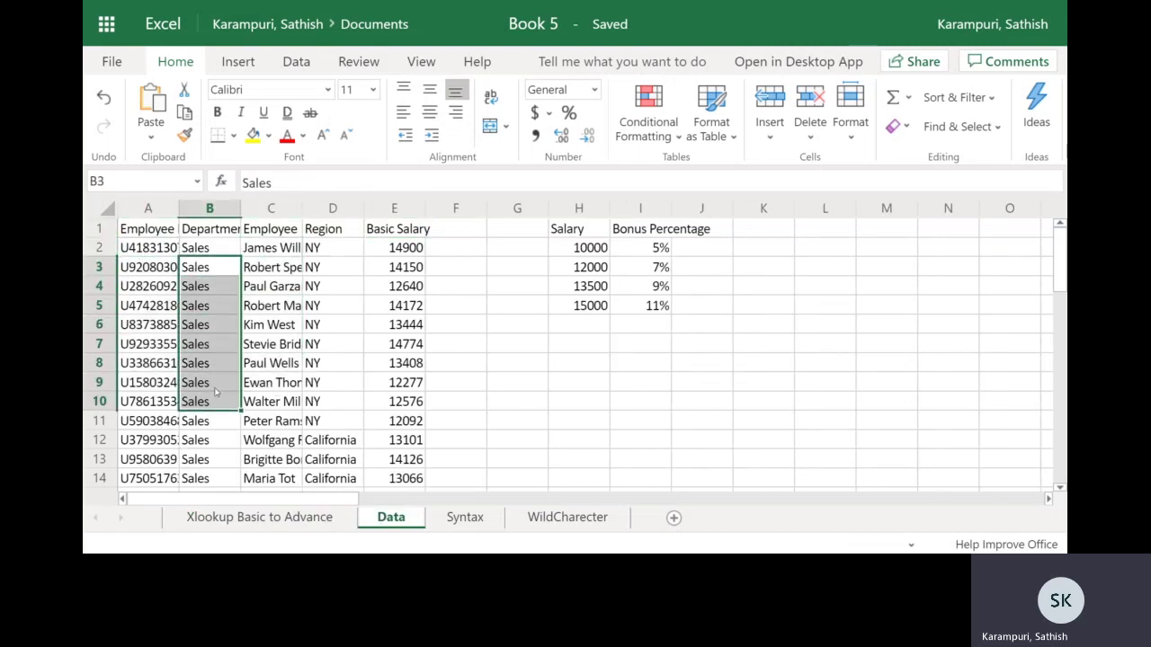
drag(327, 272, 334, 375)
drag(404, 267, 408, 343)
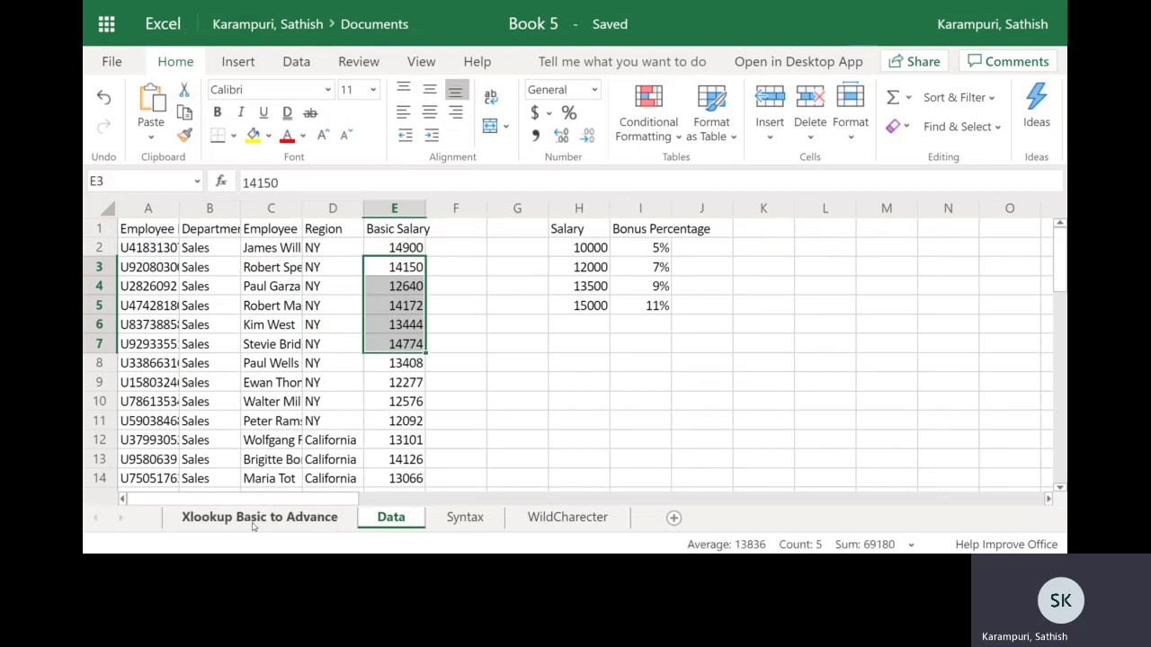
click(259, 517)
click(254, 257)
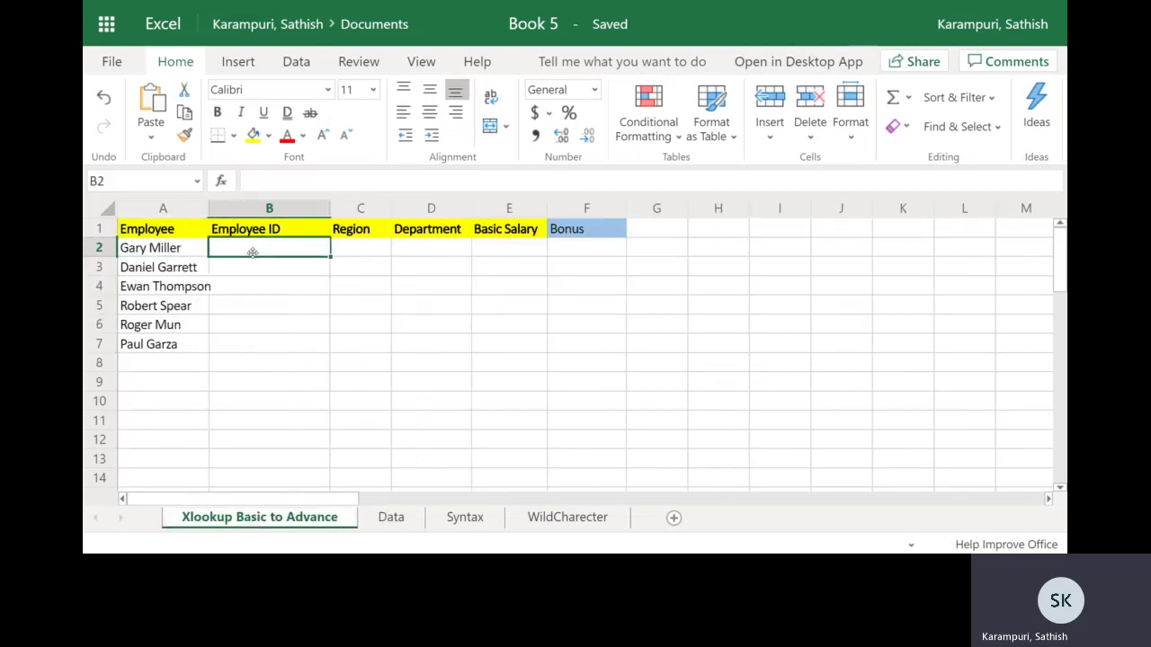
Step: Enter =XLOOKUP(A2,Data!C:C,Data!A:A) in B2 to return the first employee's ID
text(=xl)
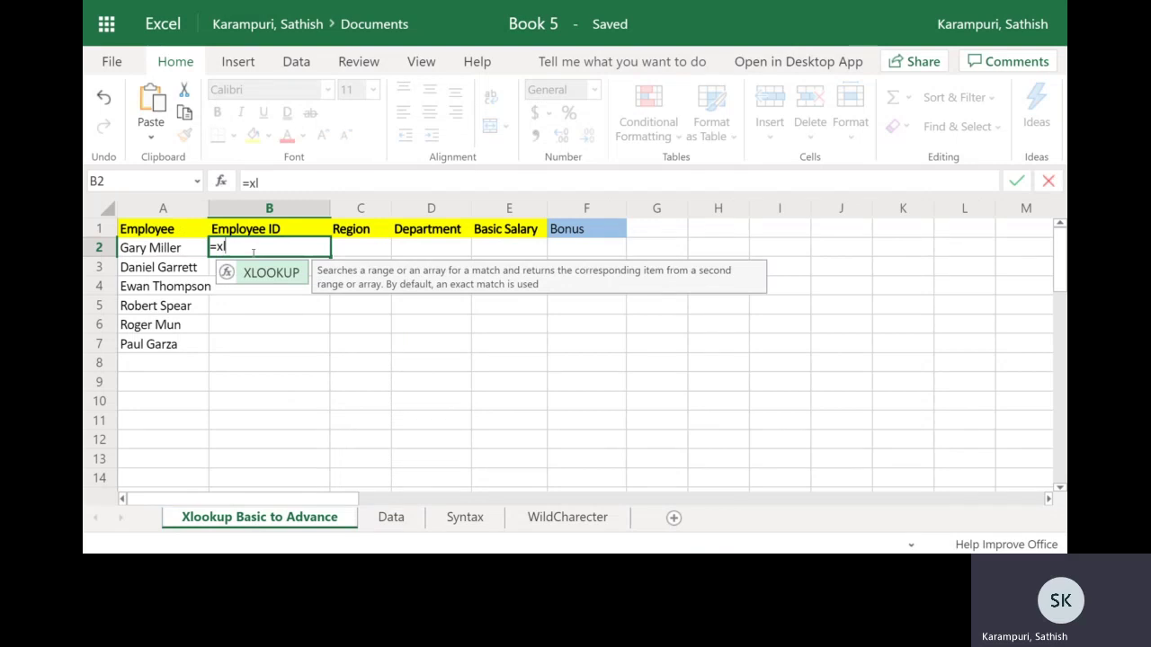
key(Tab)
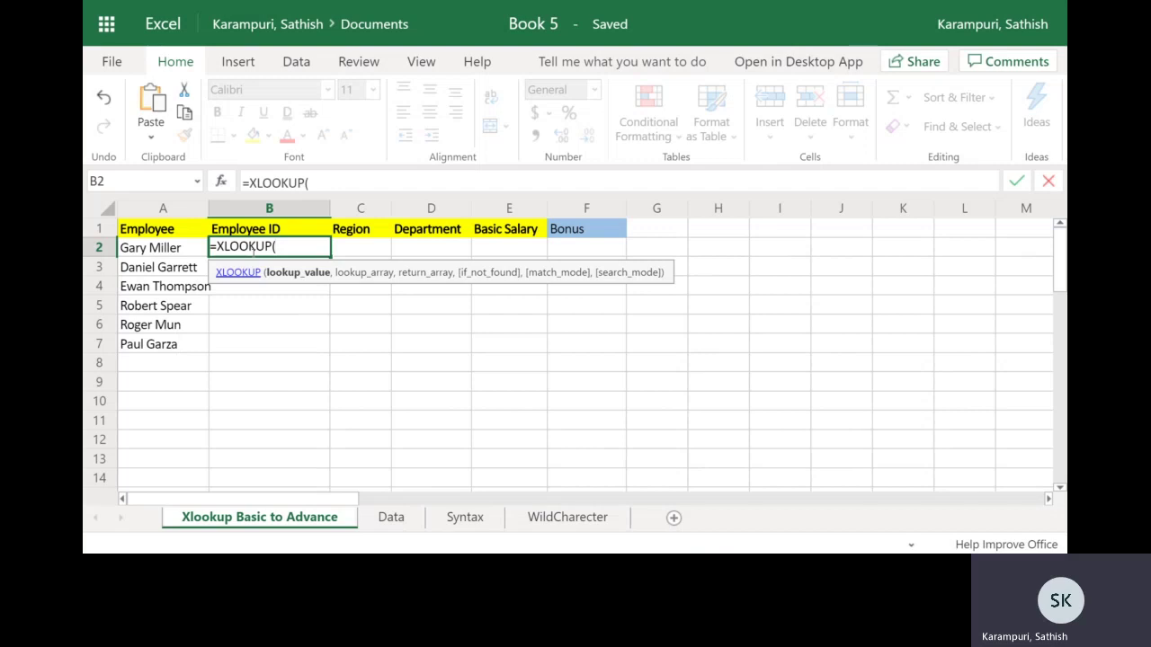
click(160, 249)
text(,)
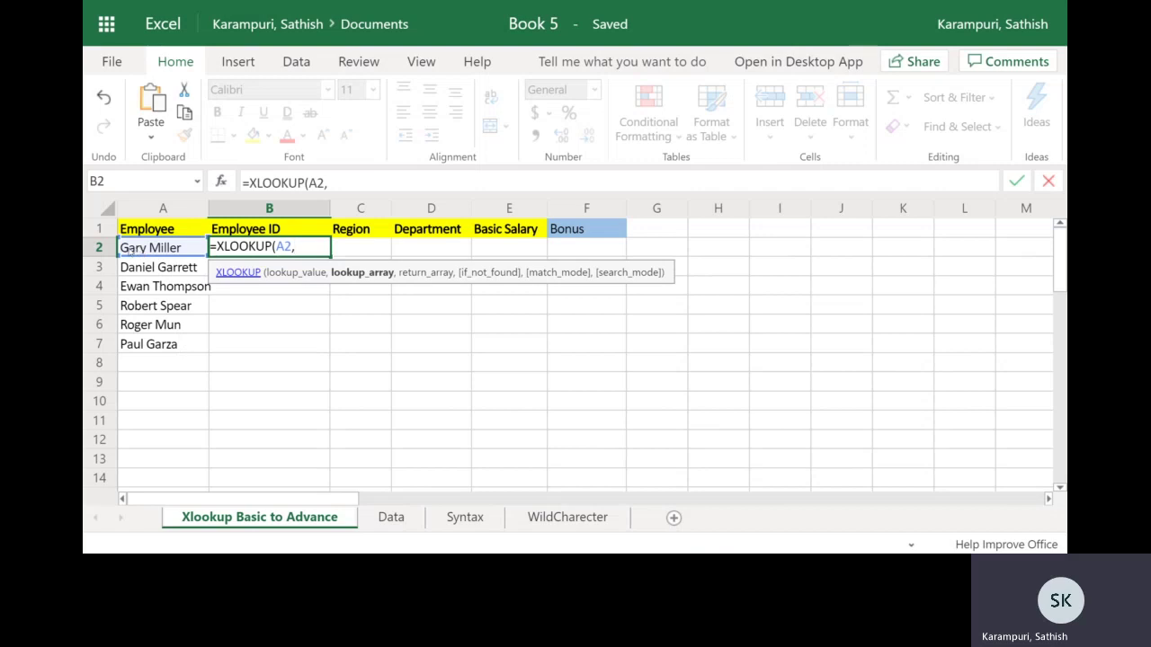
click(395, 517)
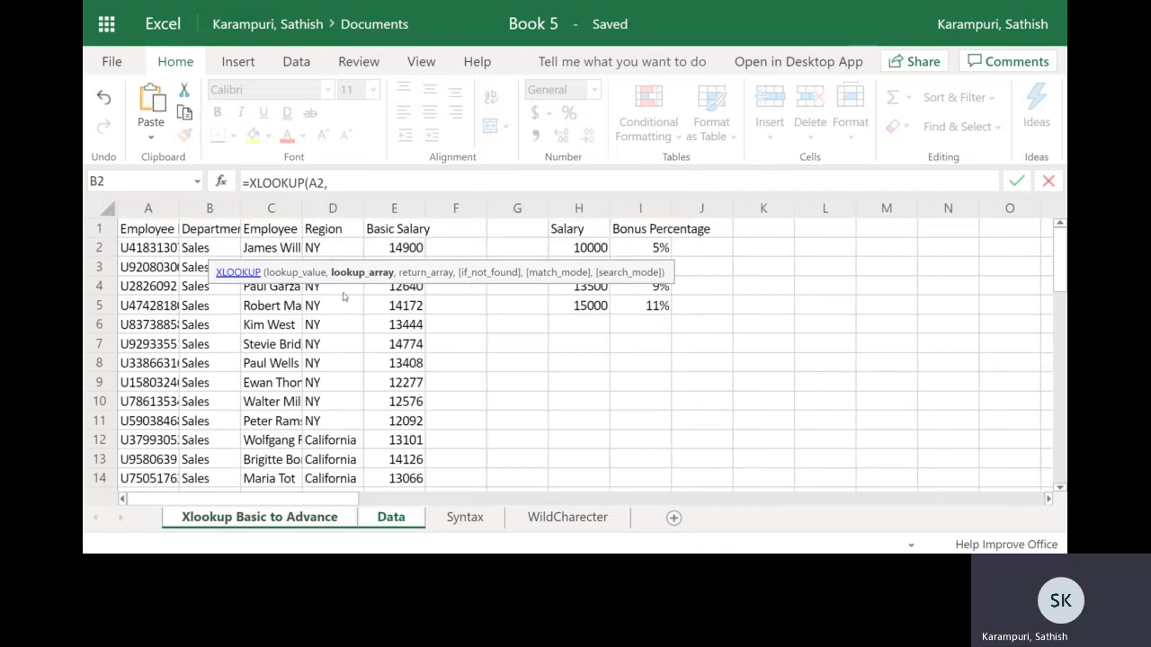
click(287, 214)
text(,)
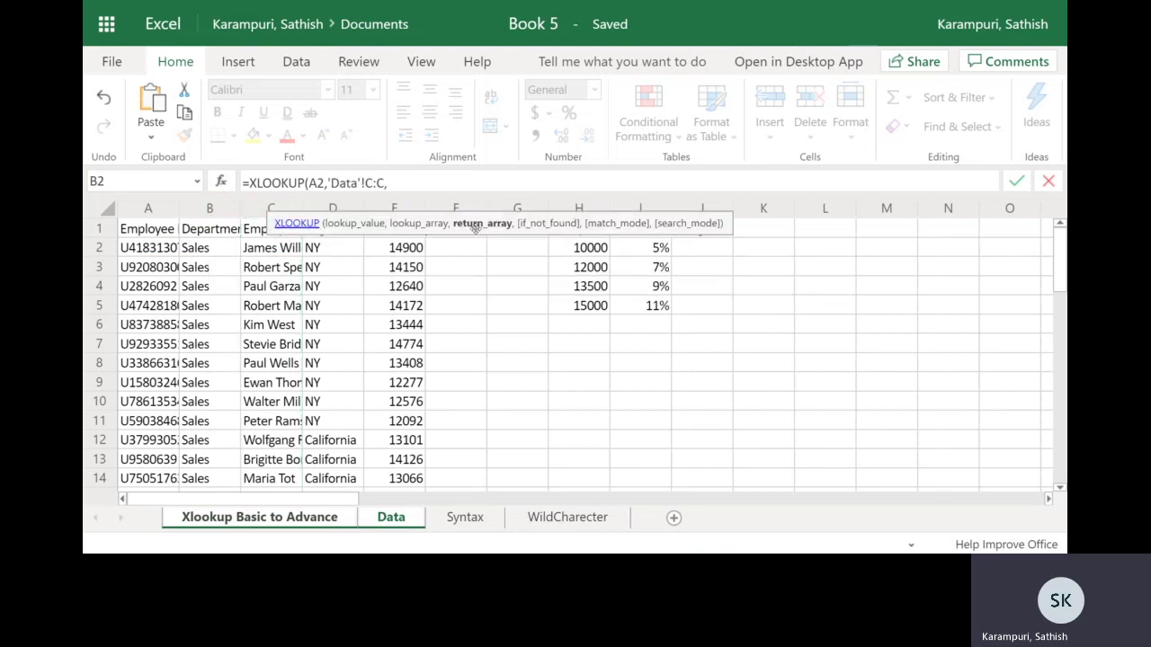
drag(474, 227, 561, 244)
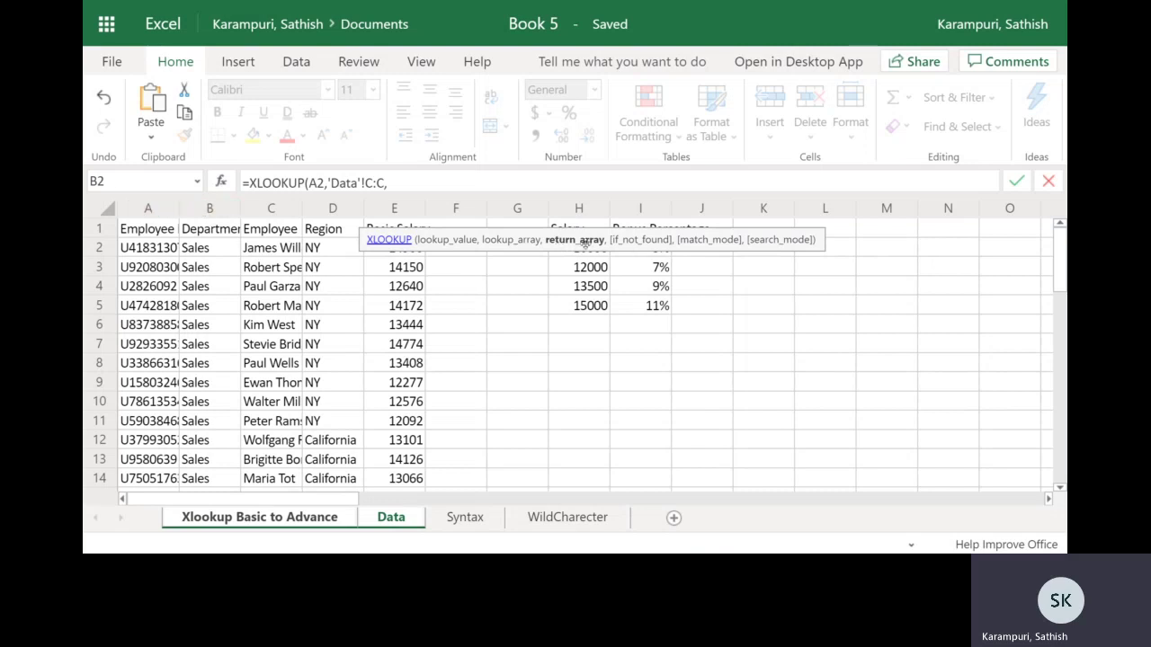
click(151, 209)
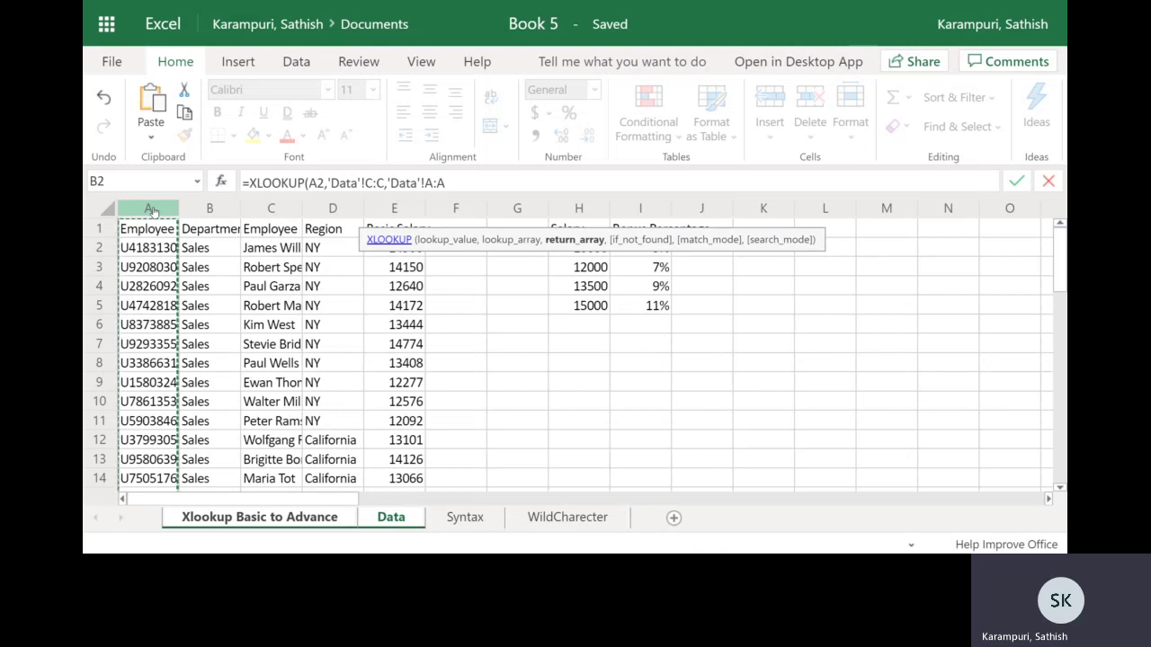
click(499, 179)
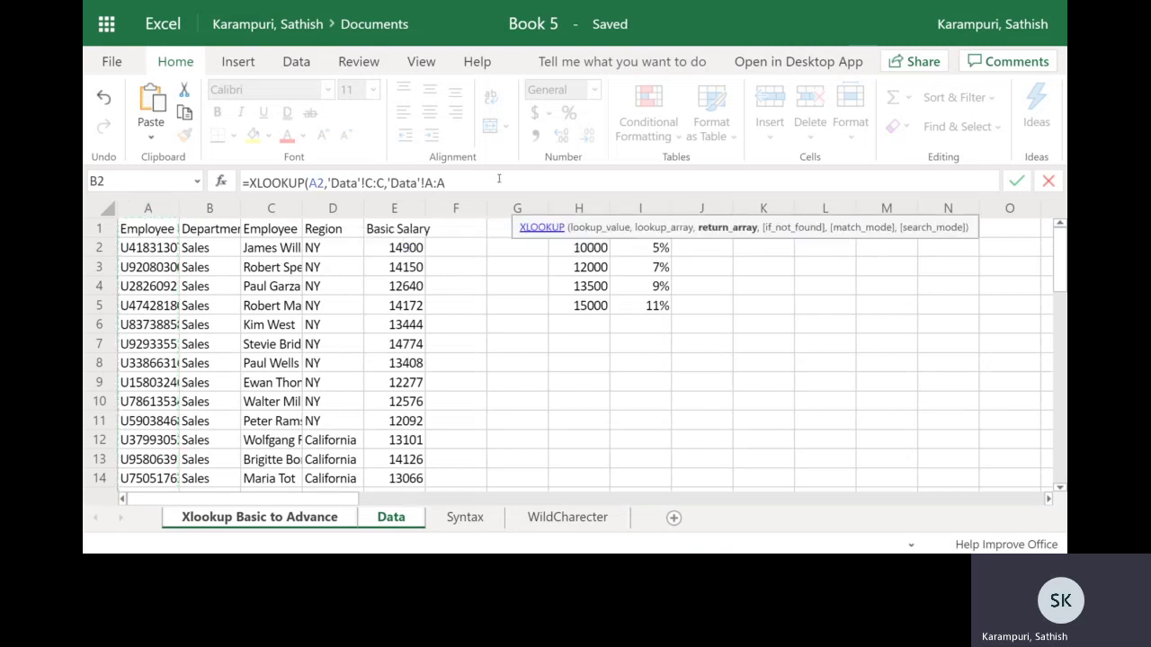
text())
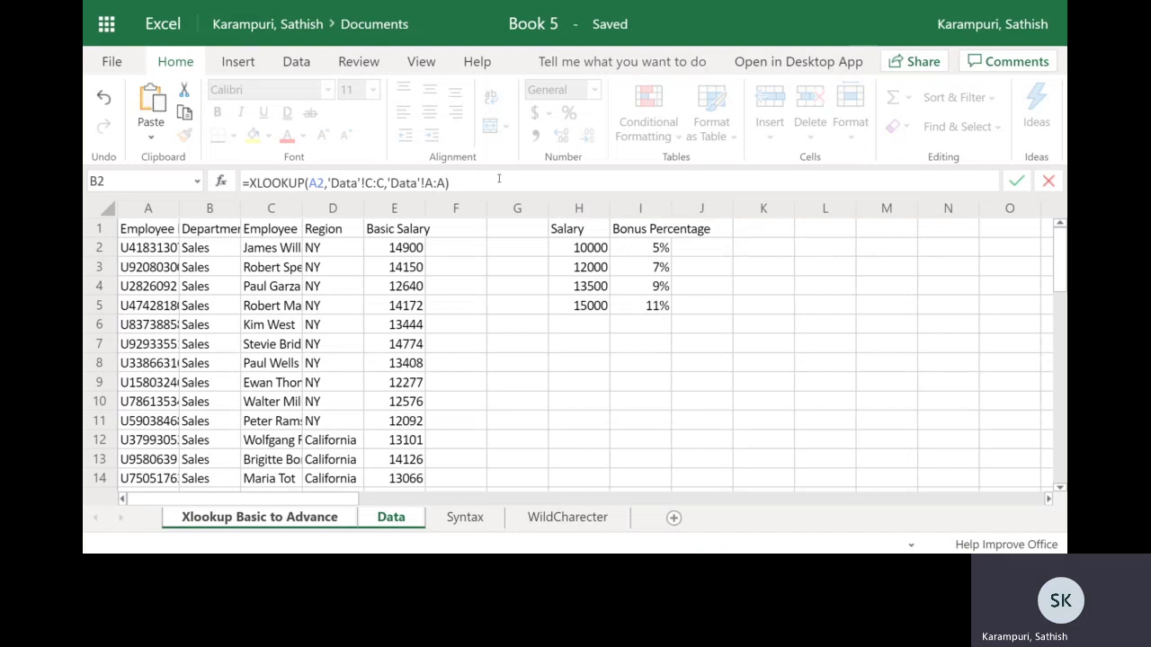
key(Return)
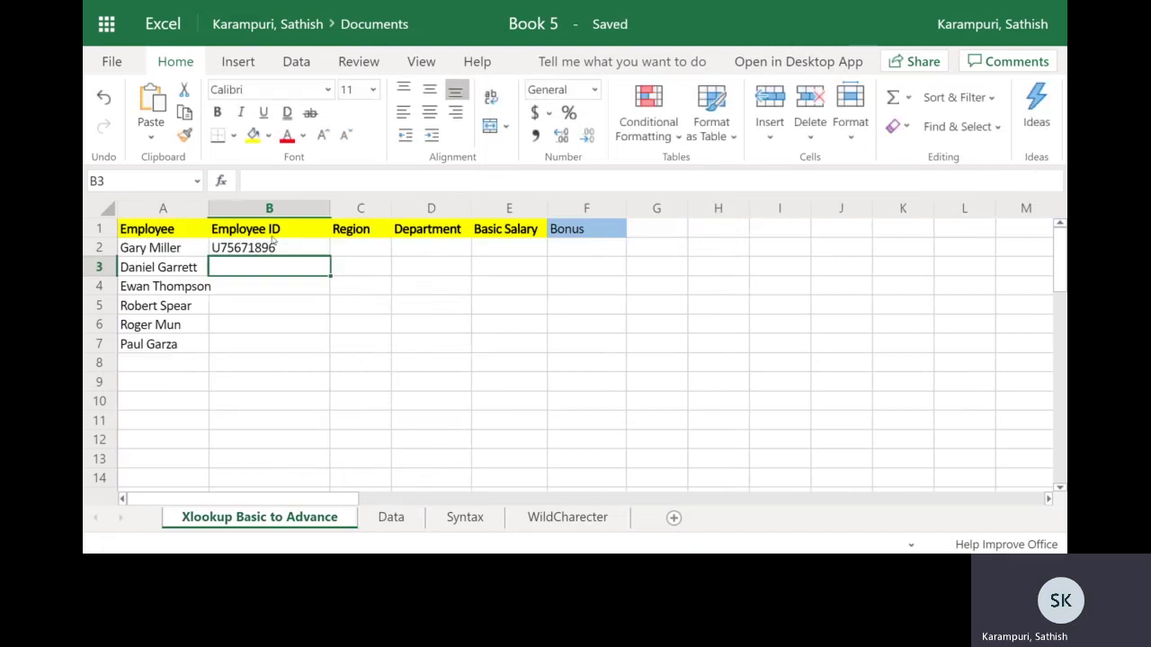
Step: Fill the B2 lookup down to B7 and review the results and B2's formula
click(273, 236)
click(307, 253)
drag(329, 257, 320, 347)
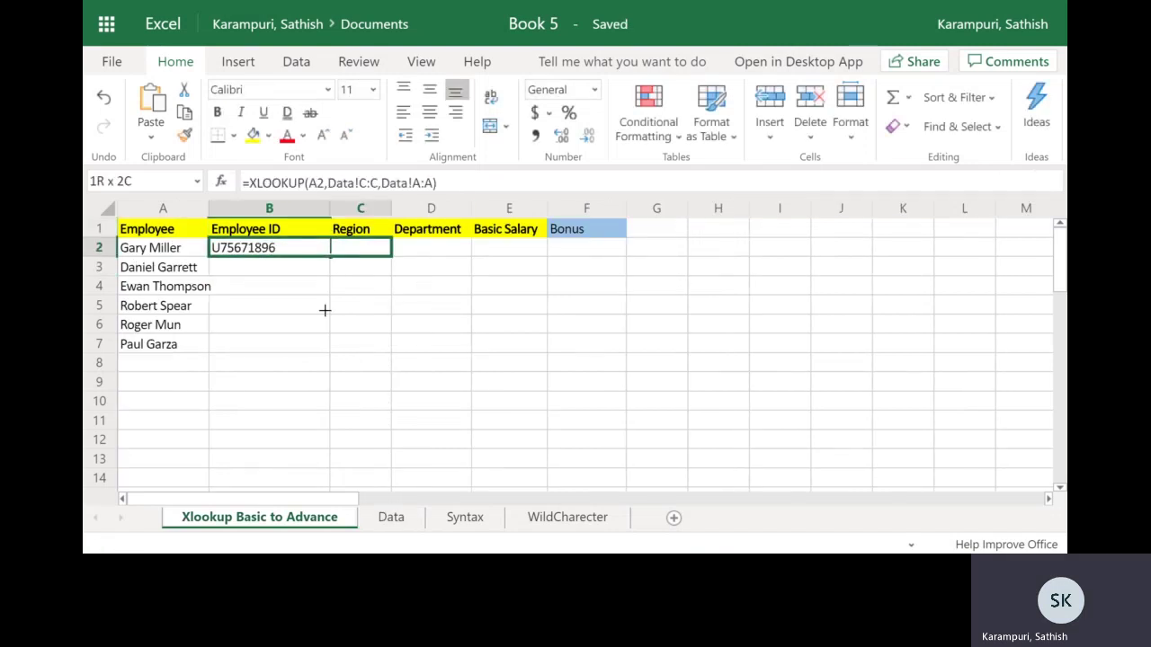
click(271, 268)
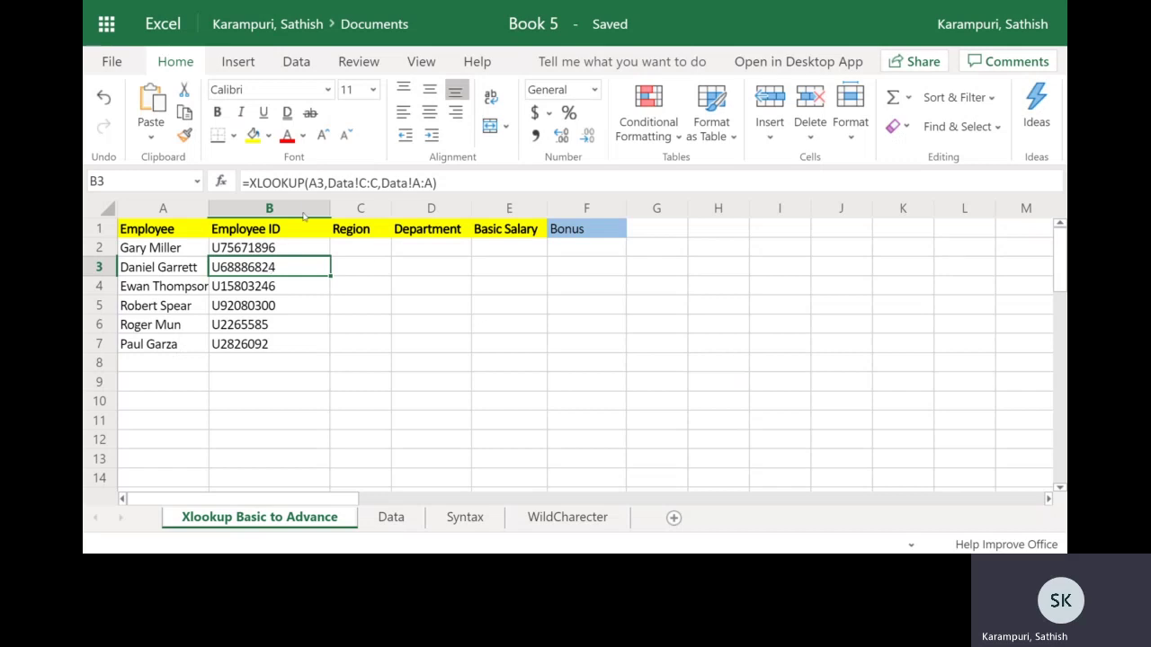
click(377, 255)
click(429, 256)
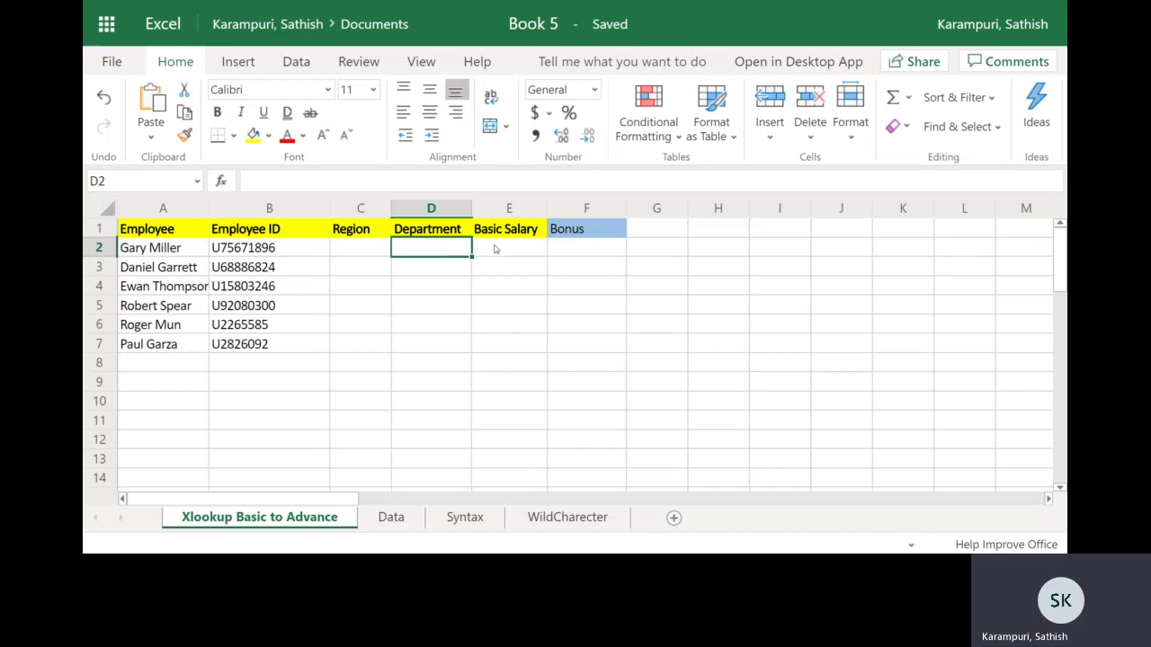
click(495, 249)
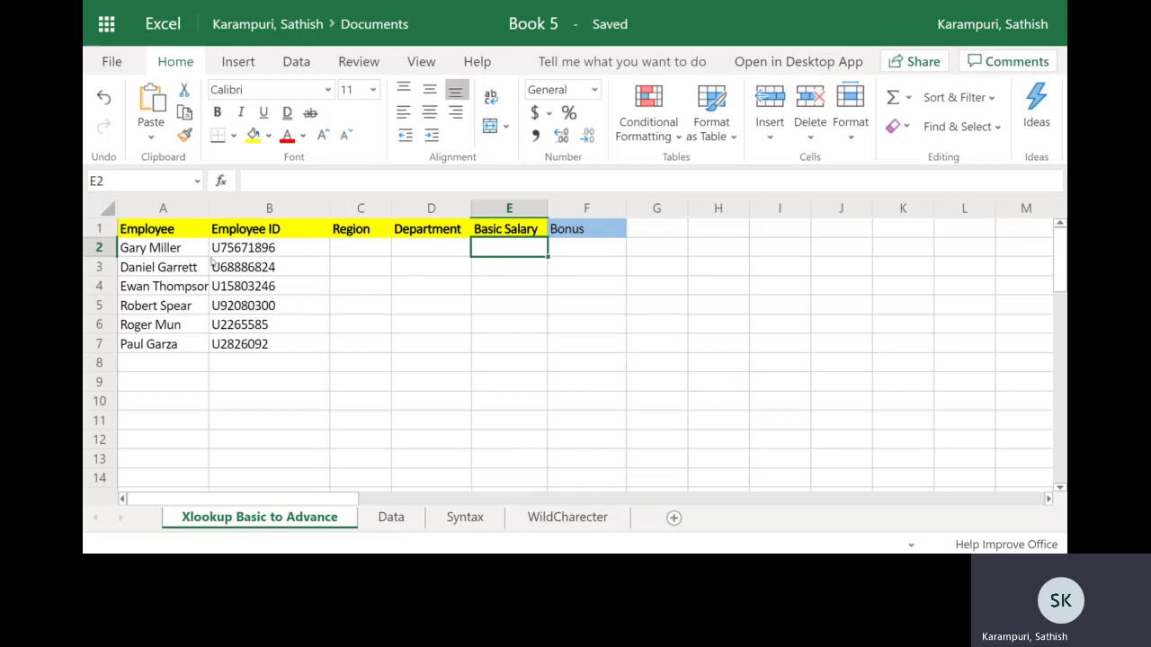
click(233, 254)
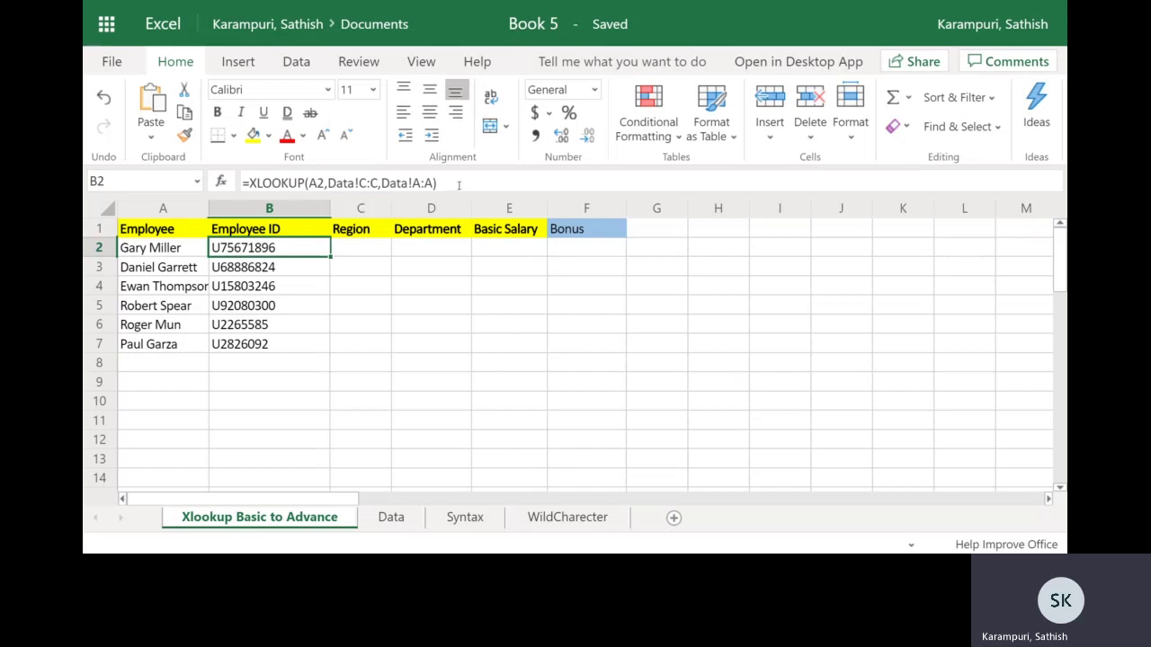
drag(439, 184, 229, 184)
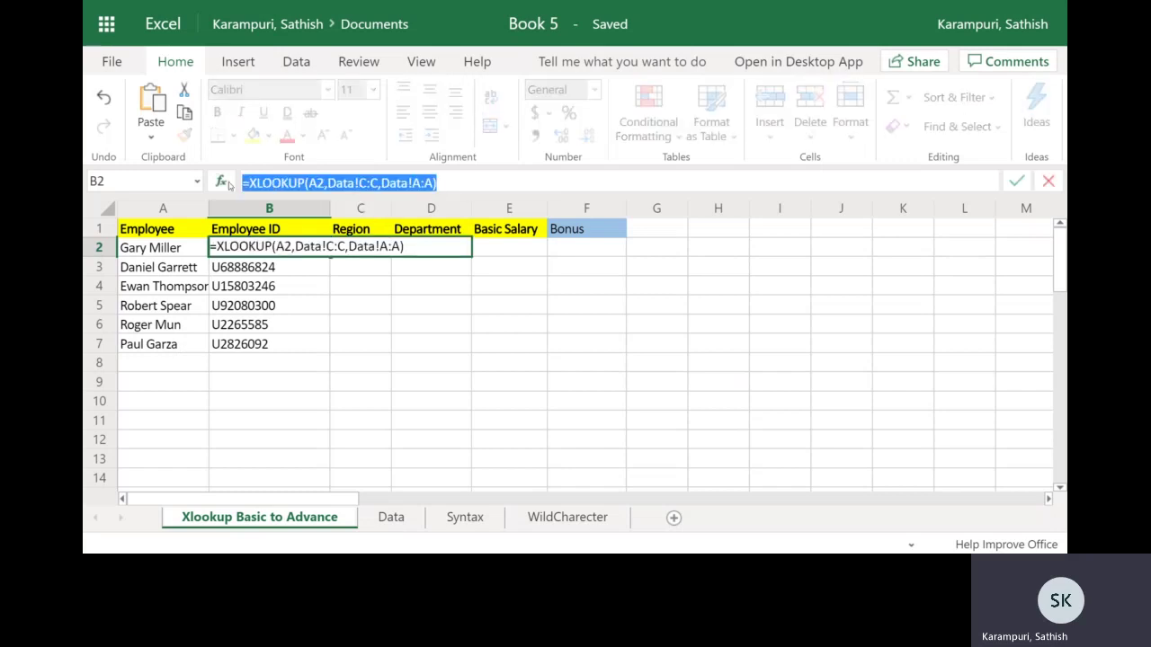
key(Escape)
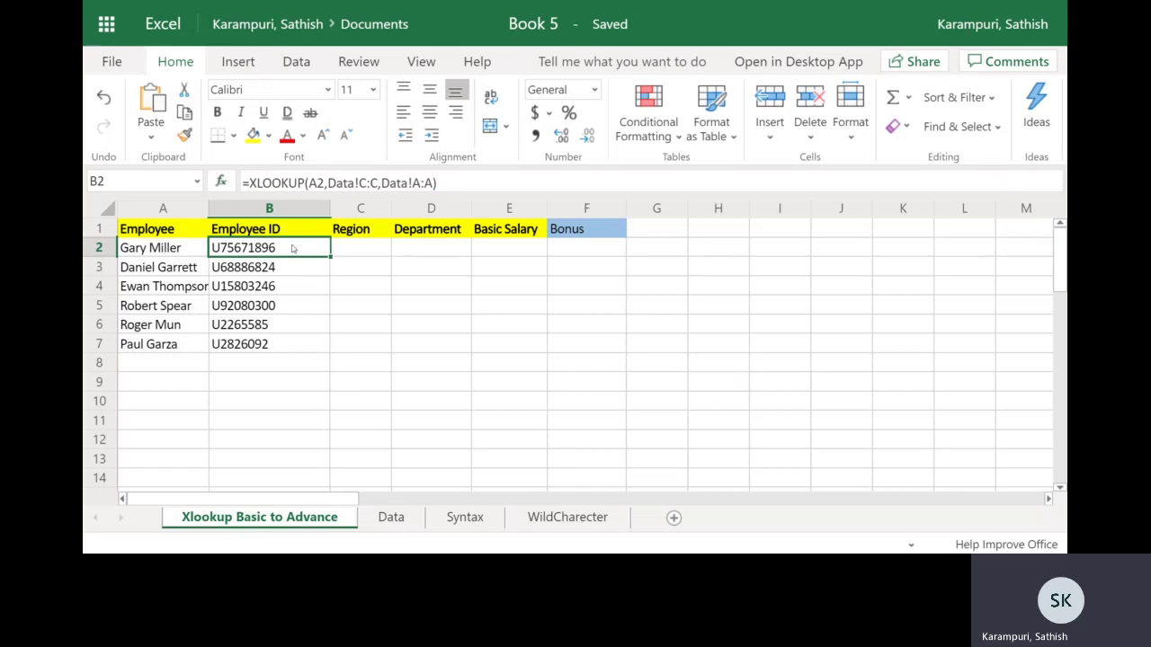
Step: Clear all the Employee IDs from B2:B7
drag(295, 249, 290, 343)
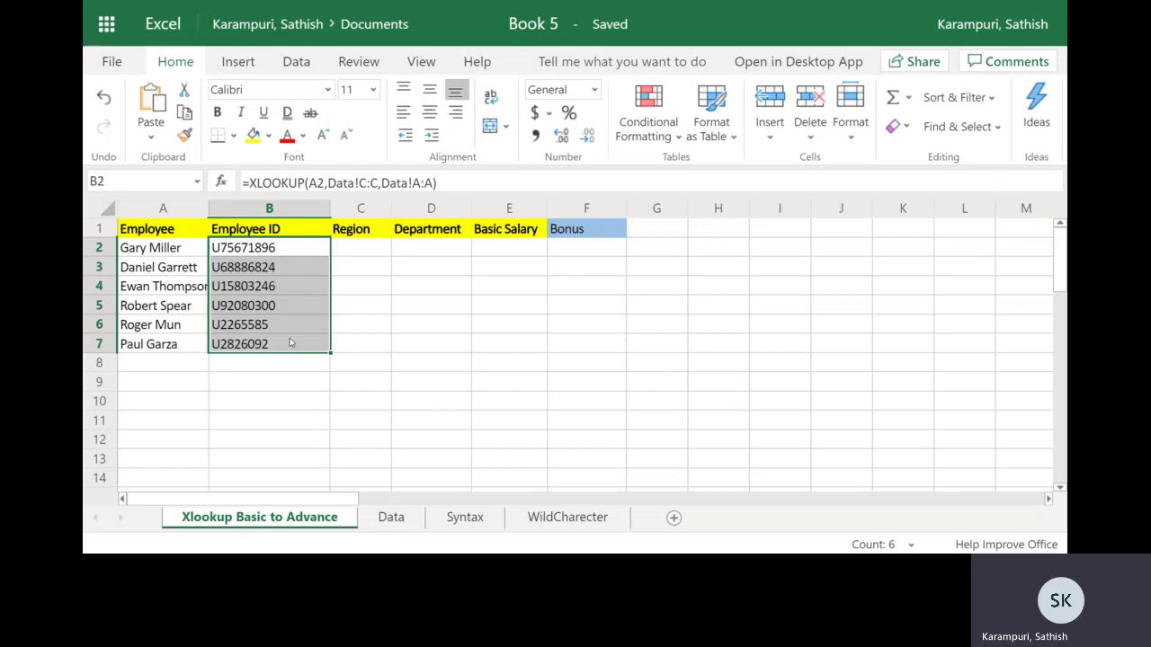
click(291, 343)
key(Delete)
key(ctrl+Up)
key(ctrl+Up)
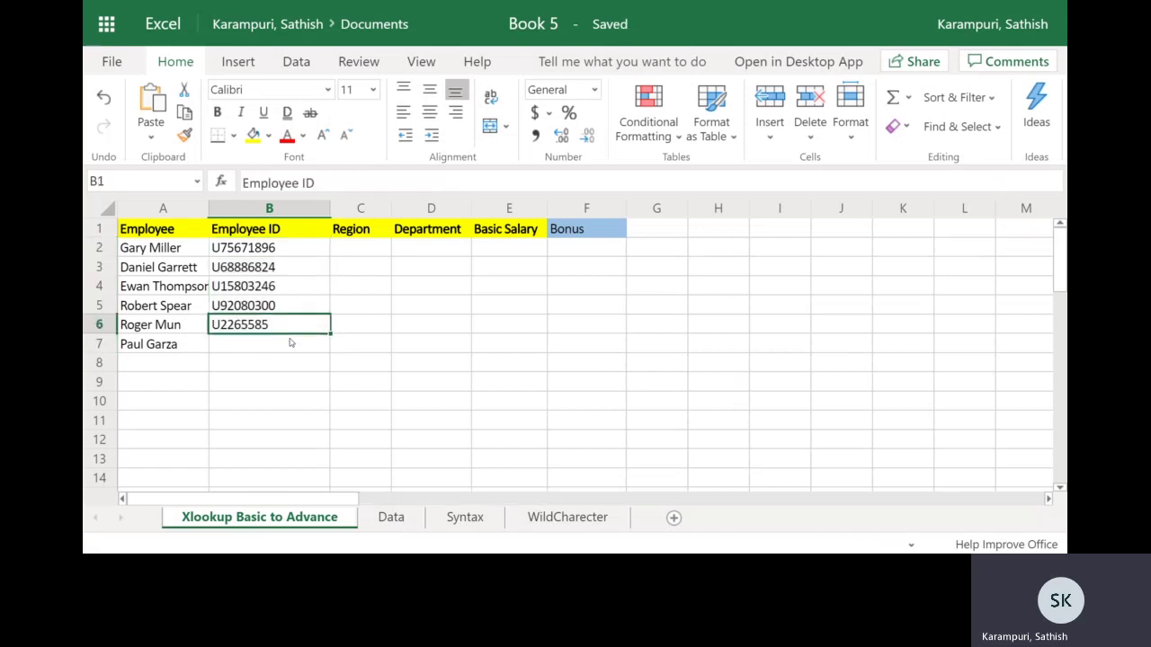
key(Down)
key(ctrl+shift+Down)
key(Delete)
Step: In B2, start an XLOOKUP of A2 in Data column C that returns Data columns A:E
click(240, 256)
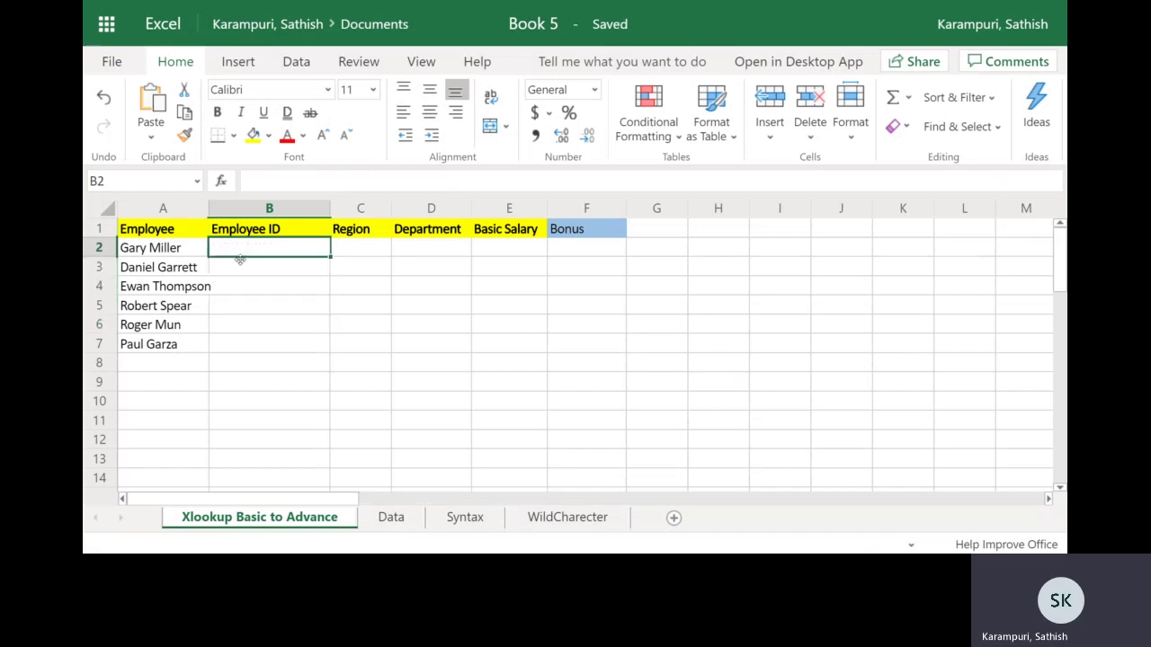
text(=xl)
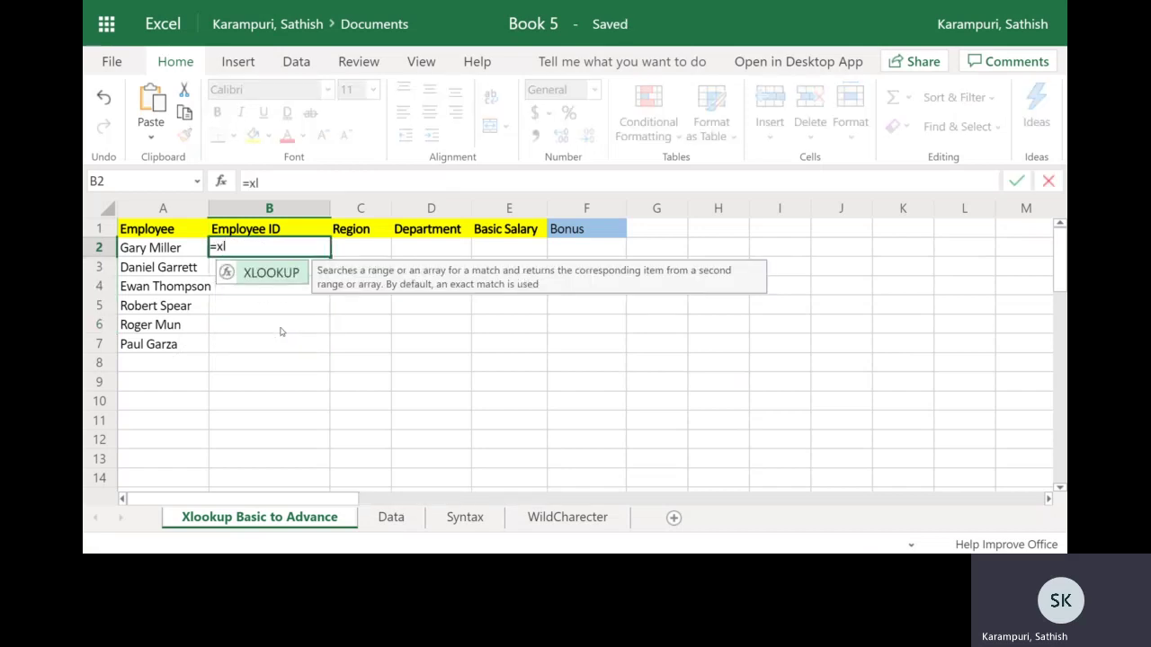
key(Tab)
click(174, 253)
text(,)
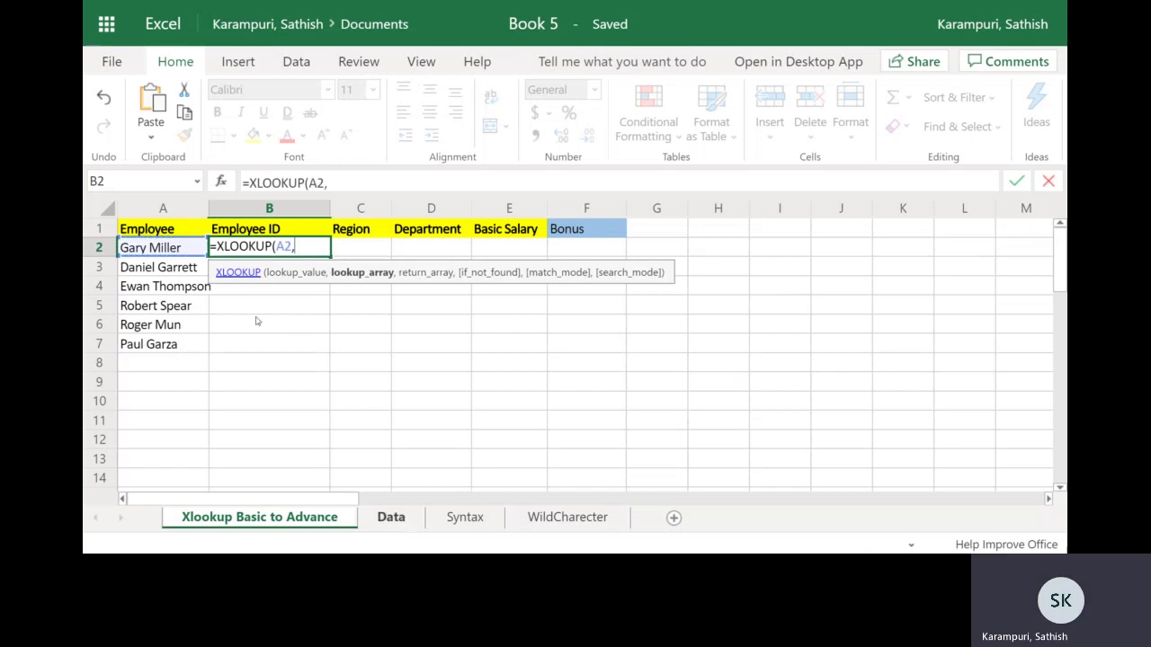
key(ctrl+Page_Down)
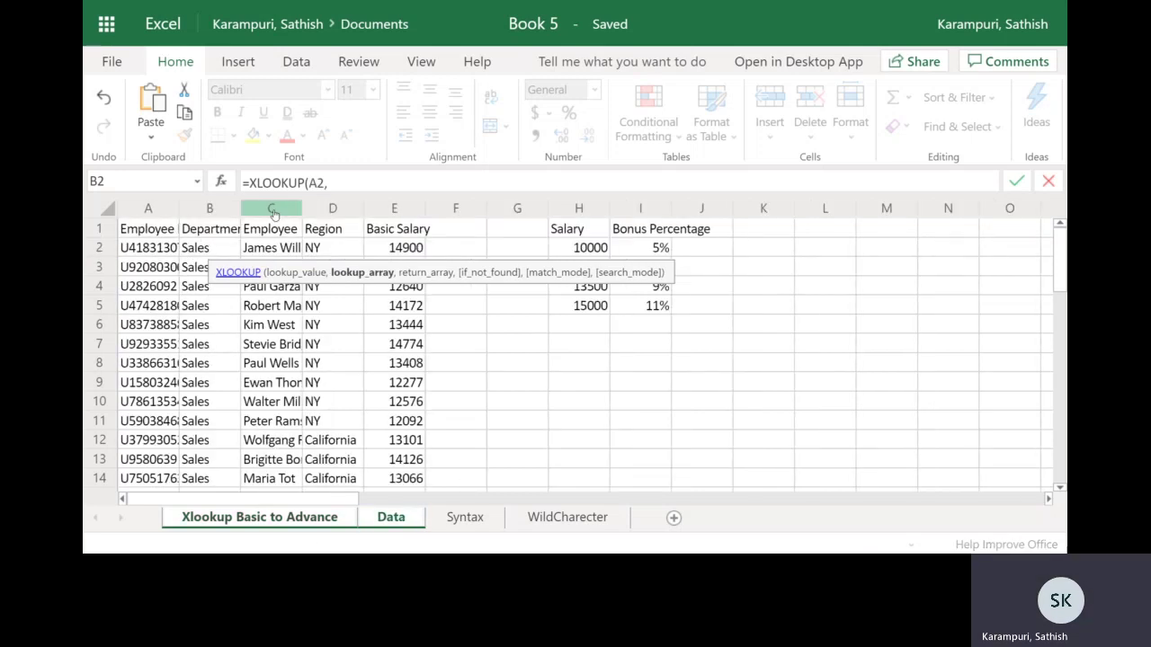
click(274, 213)
text(,)
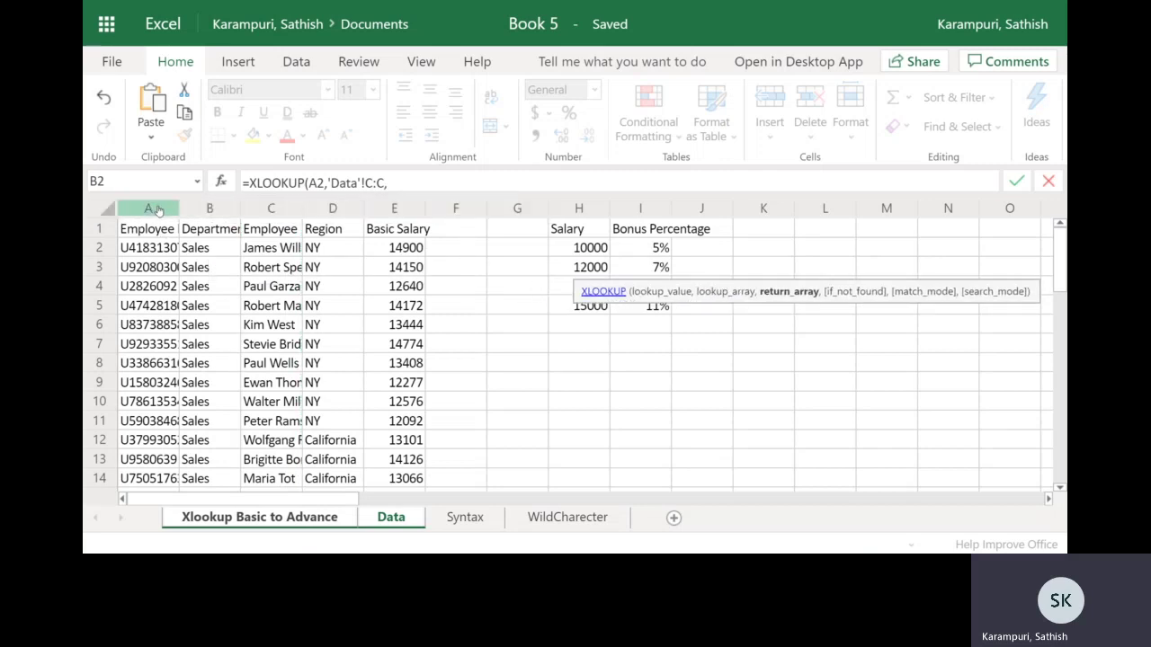
drag(158, 210, 393, 219)
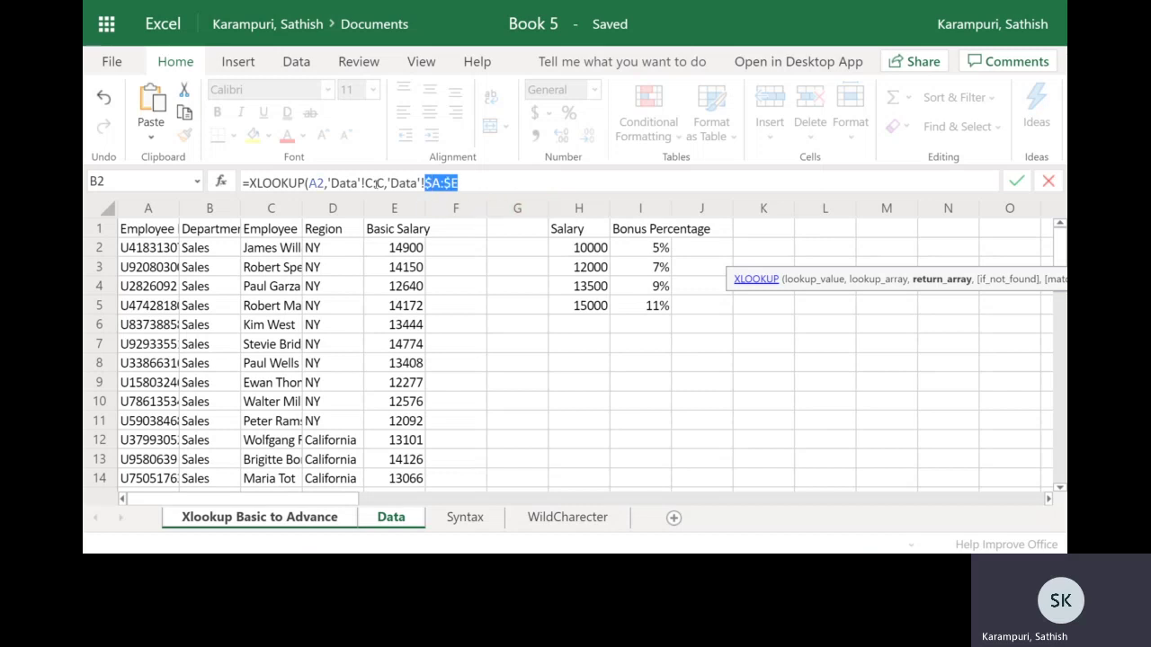
Step: Make the C:C and A:E references absolute and commit, spilling the record across B2:F2
key(F4)
drag(363, 183, 386, 183)
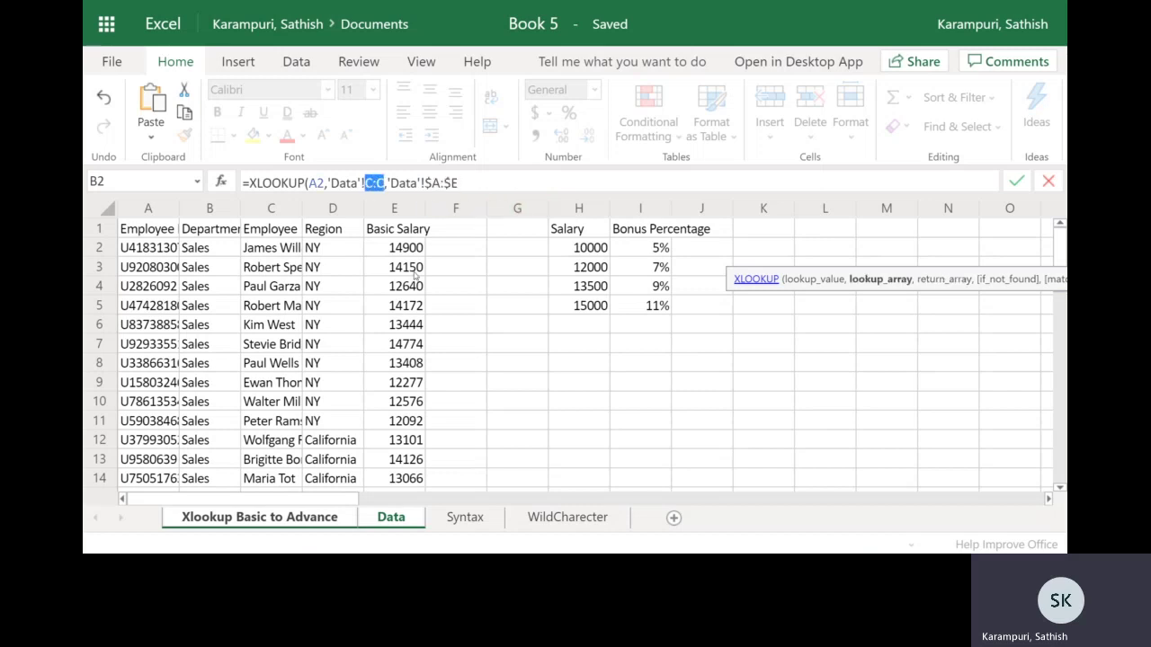
key(F4)
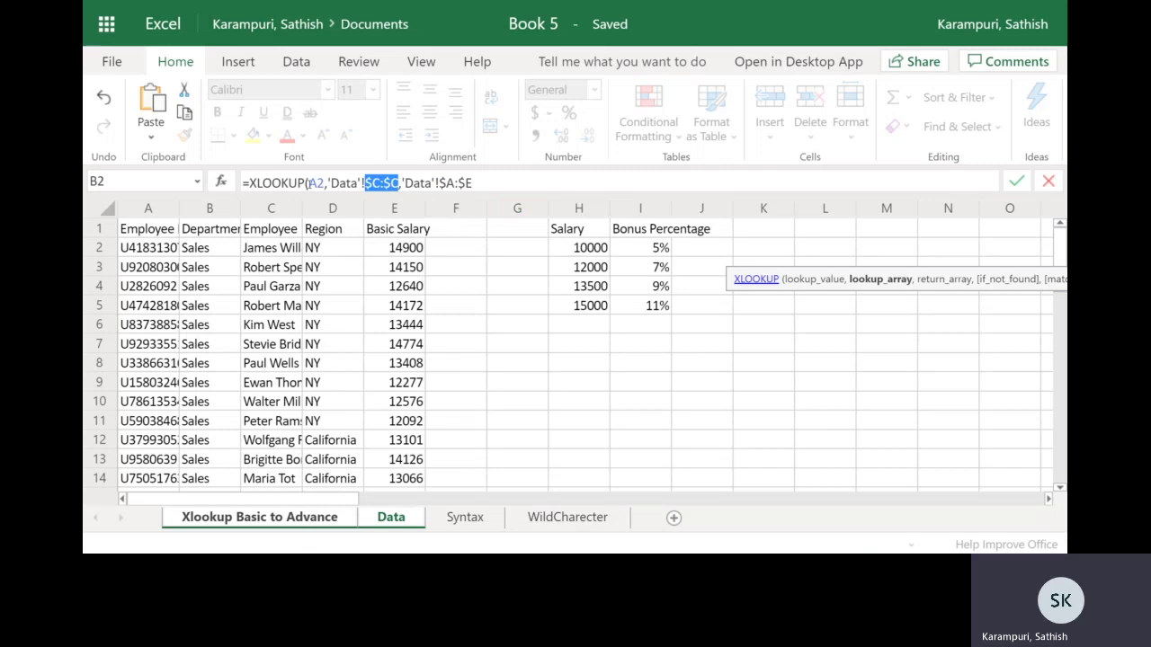
click(311, 184)
drag(309, 183, 324, 184)
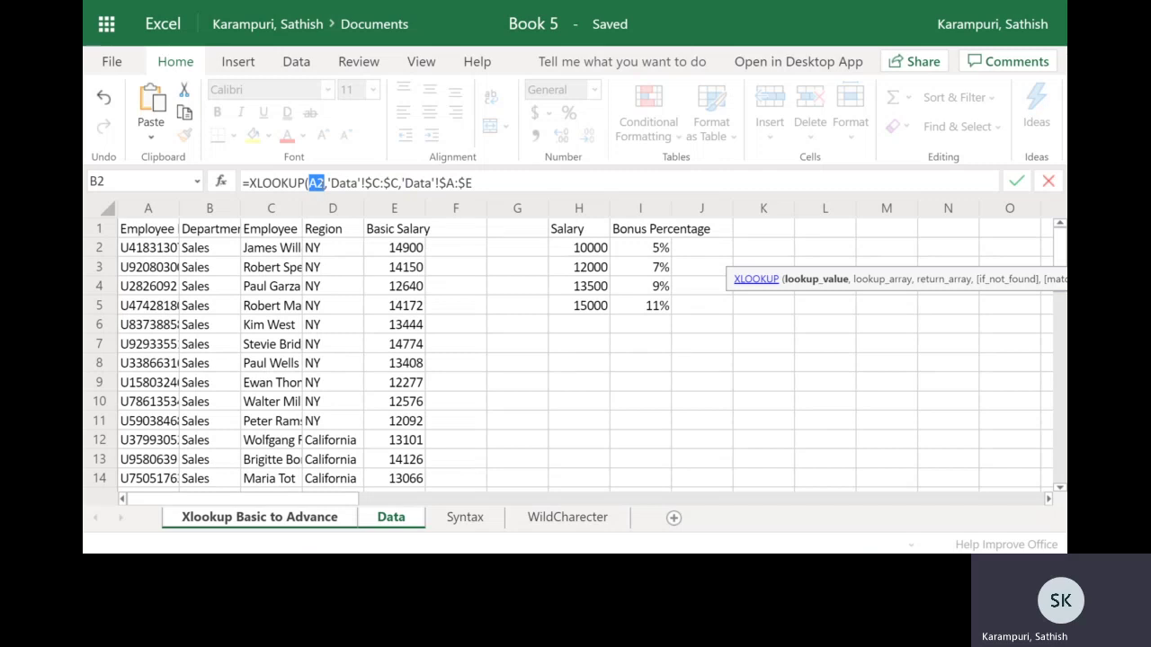
click(491, 184)
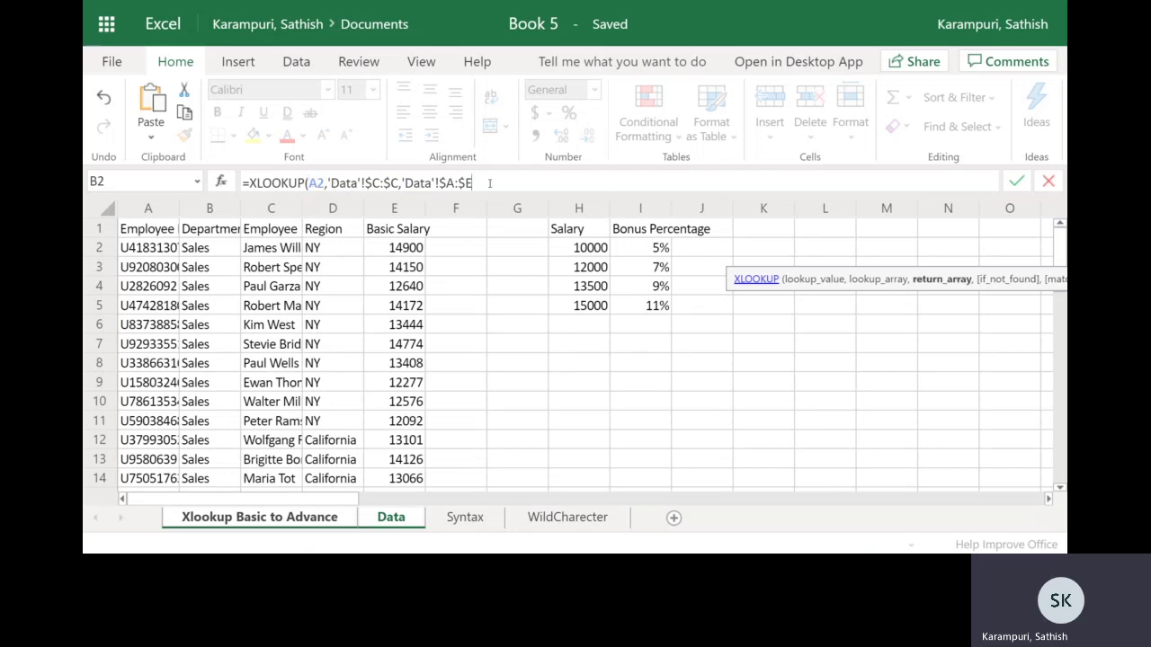
text())
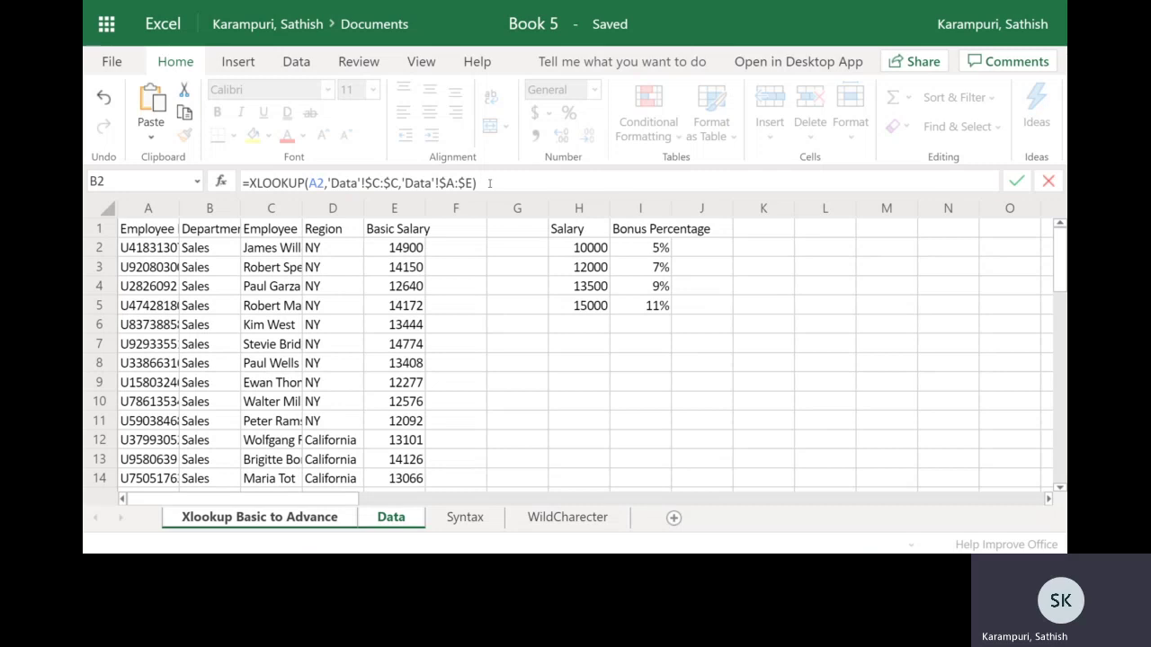
key(Return)
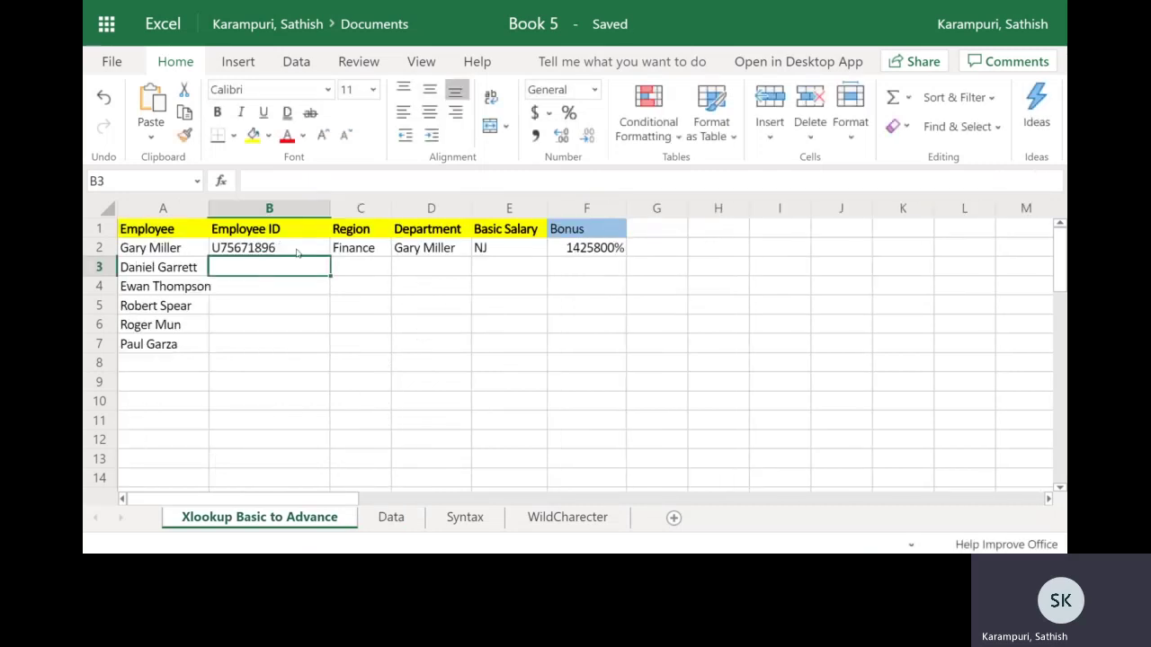
Step: Inspect the spilled employee record values across B2:F2
click(328, 252)
drag(330, 252, 586, 248)
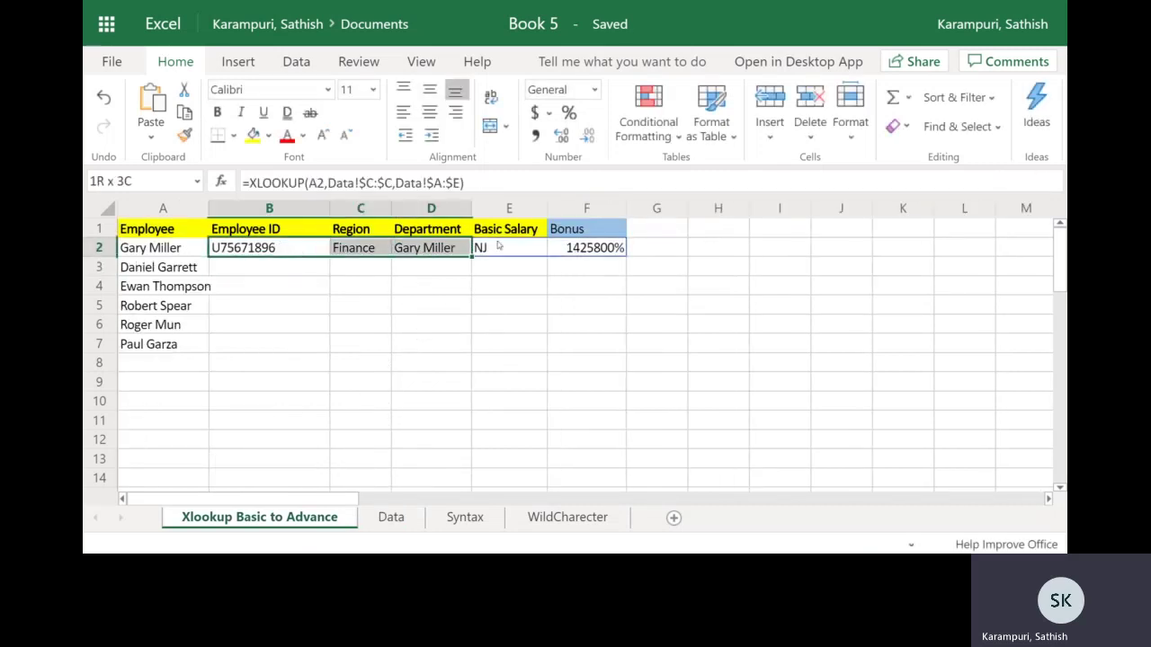
click(303, 241)
click(370, 257)
click(419, 250)
click(510, 249)
click(579, 252)
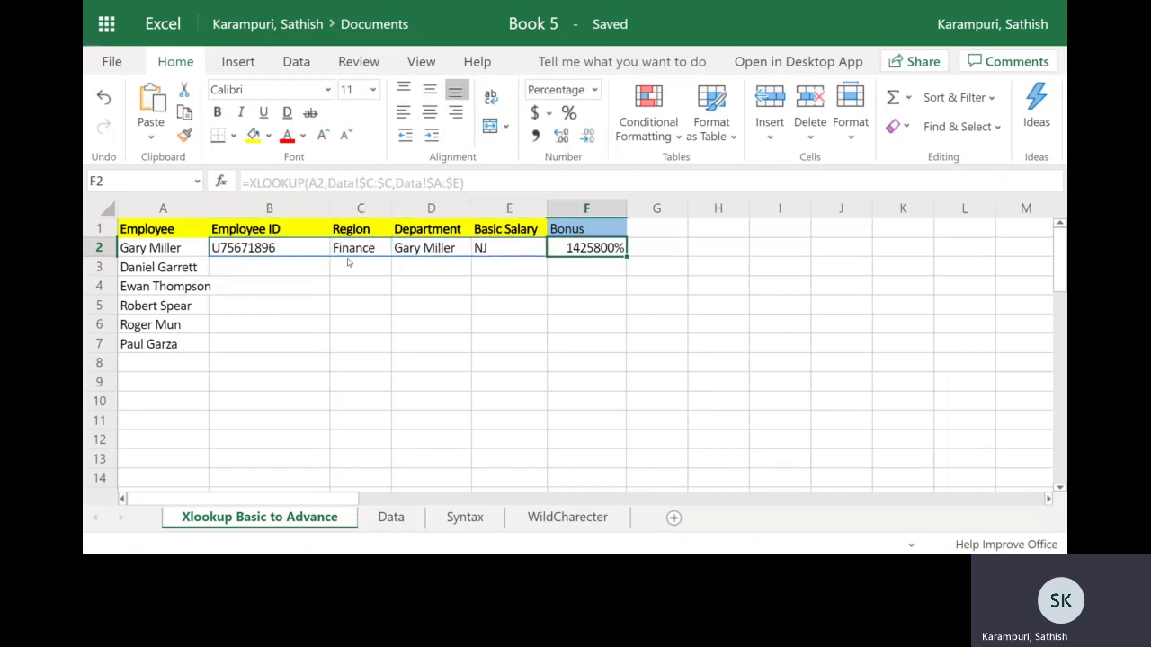
drag(350, 251, 592, 255)
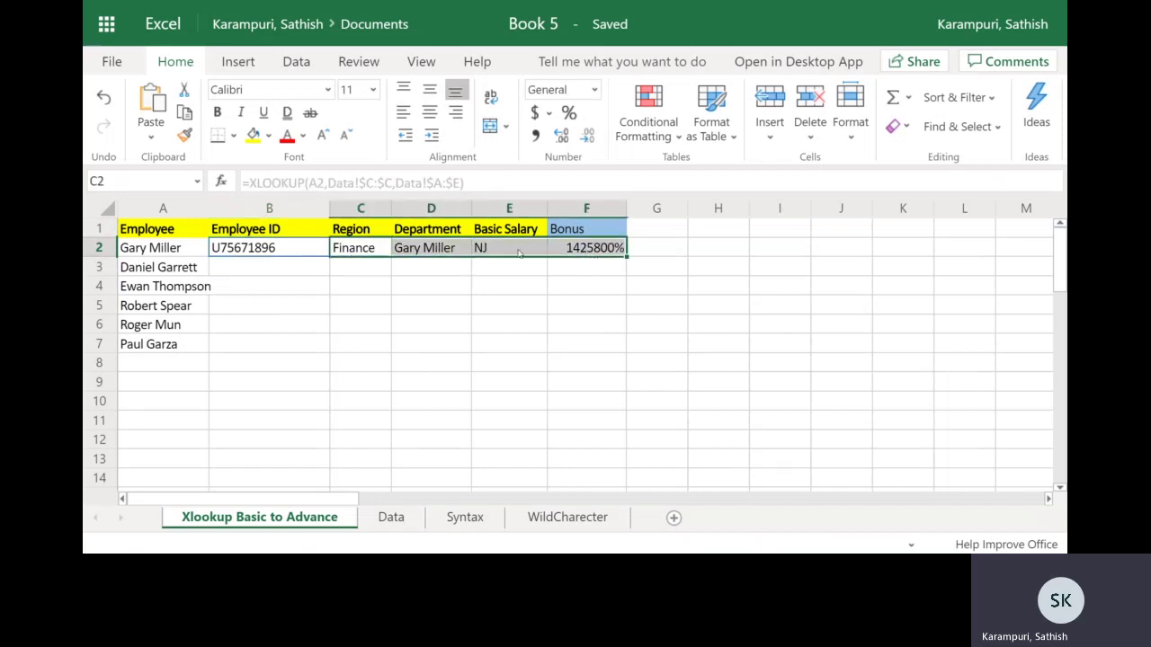
click(519, 252)
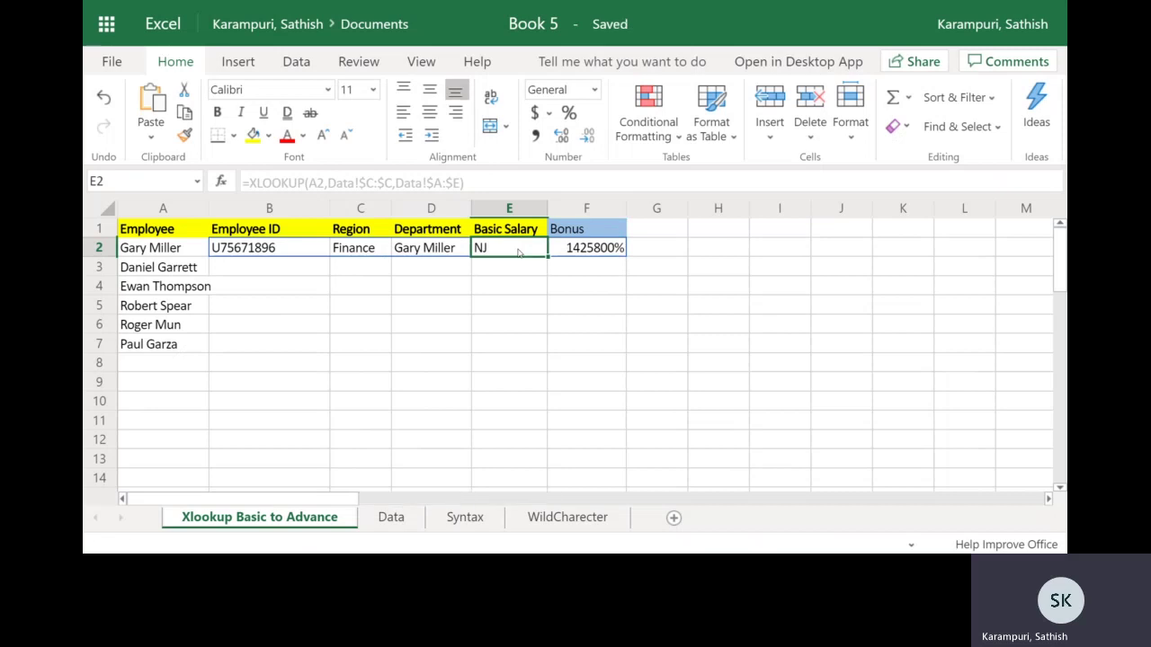
Step: Delete B2's XLOOKUP formula so row 2 is blank
click(274, 251)
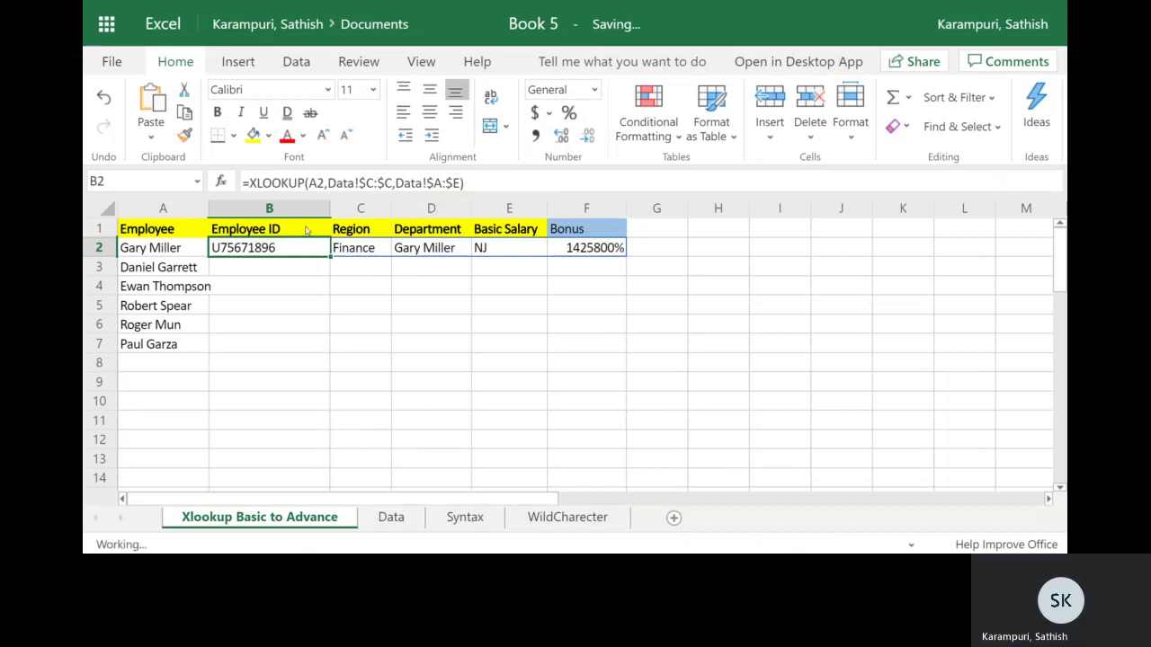
key(Delete)
key(ctrl+z)
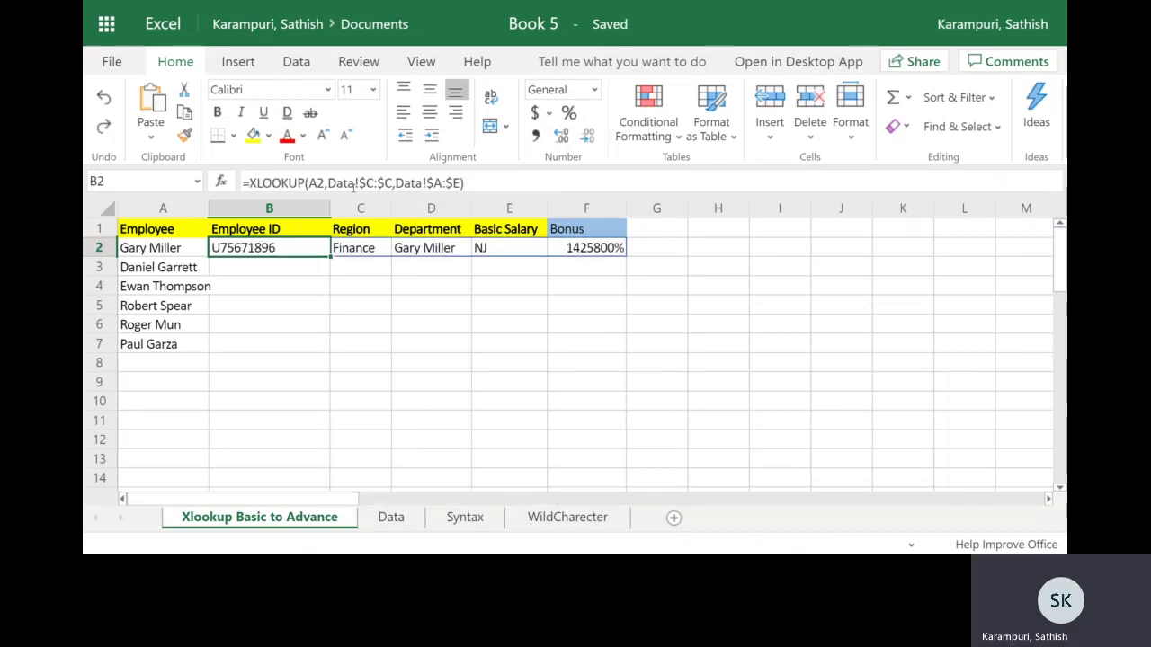
drag(486, 184, 253, 173)
key(ctrl+c)
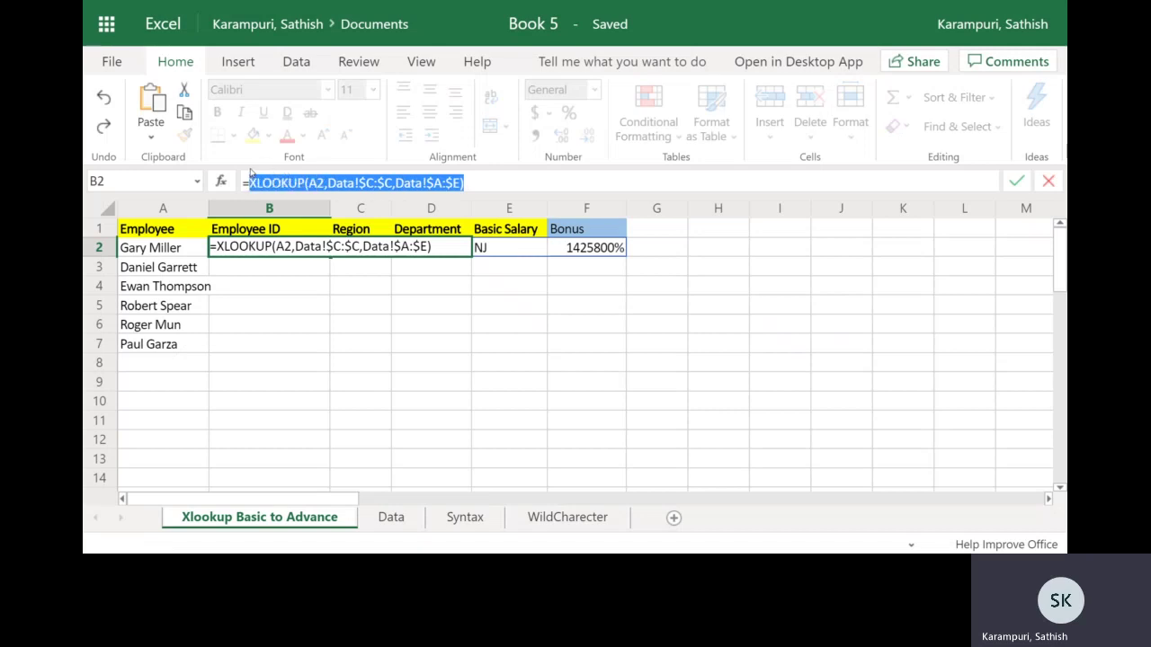
key(BackSpace)
key(Return)
key(Up)
key(Delete)
key(Down)
Step: Build a nested XLOOKUP in B2: B1 matched against Data's absolute header row, with the pasted name lookup as return array
key(Up)
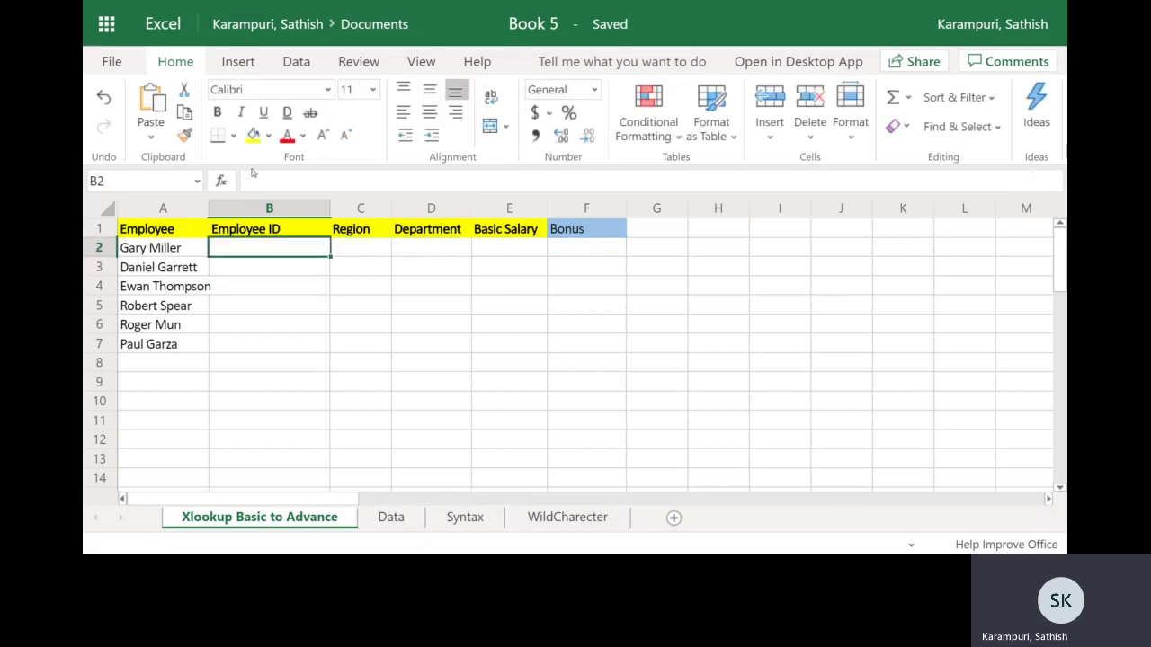
text(=xl)
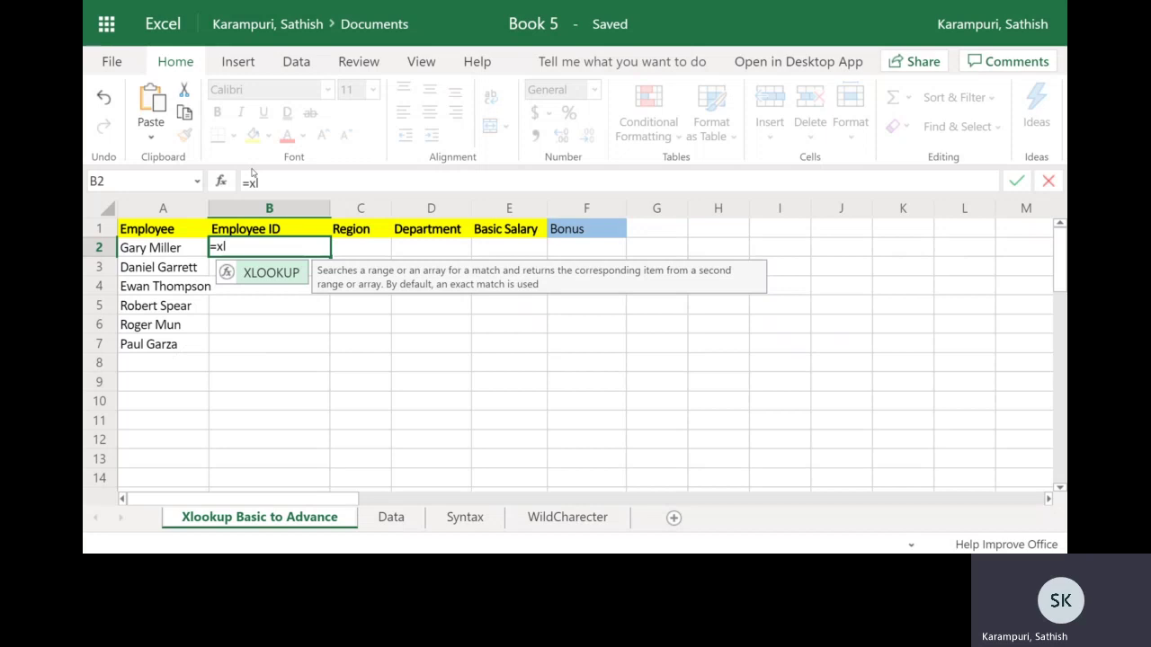
key(Tab)
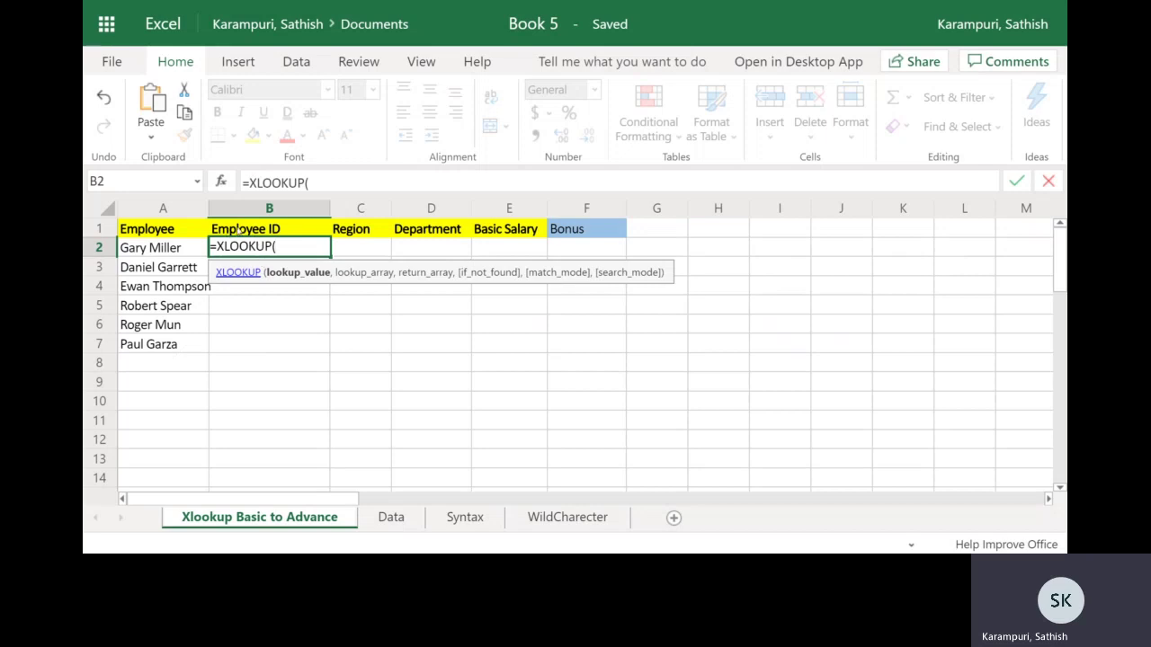
click(238, 231)
text(,)
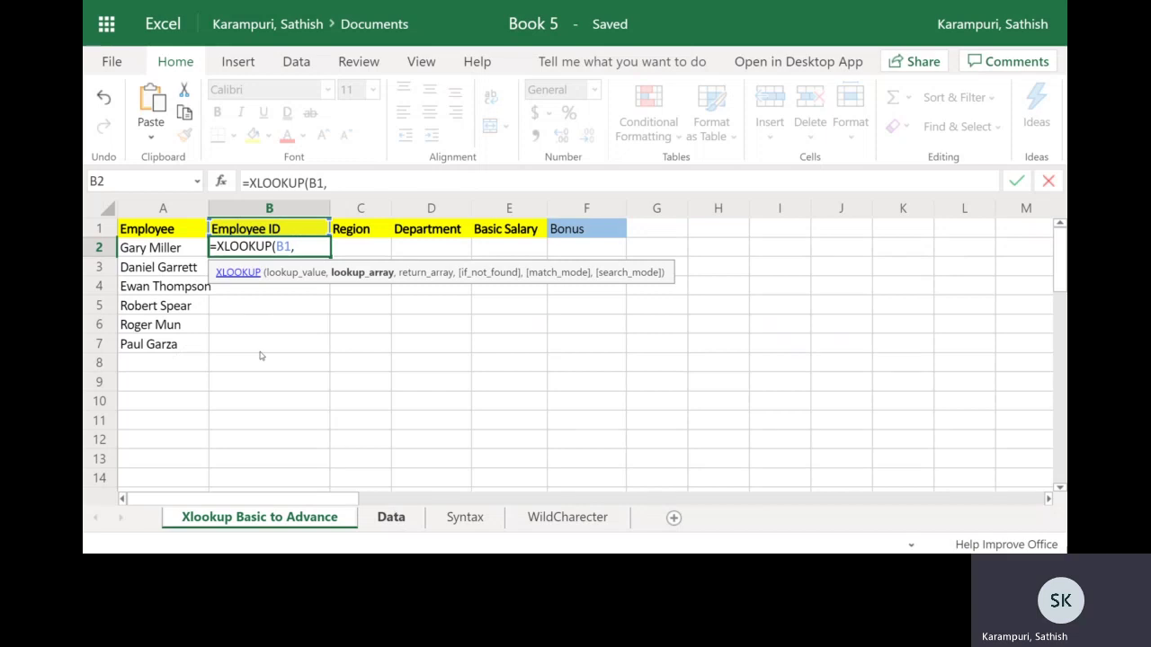
click(391, 517)
key(F4)
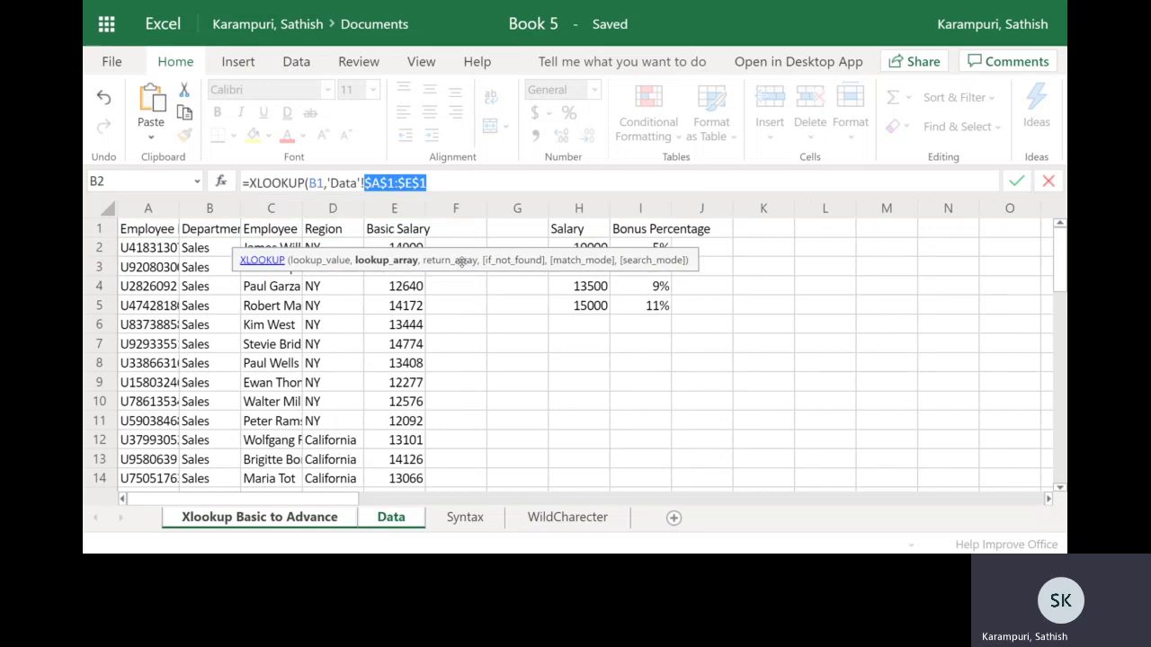
text(,)
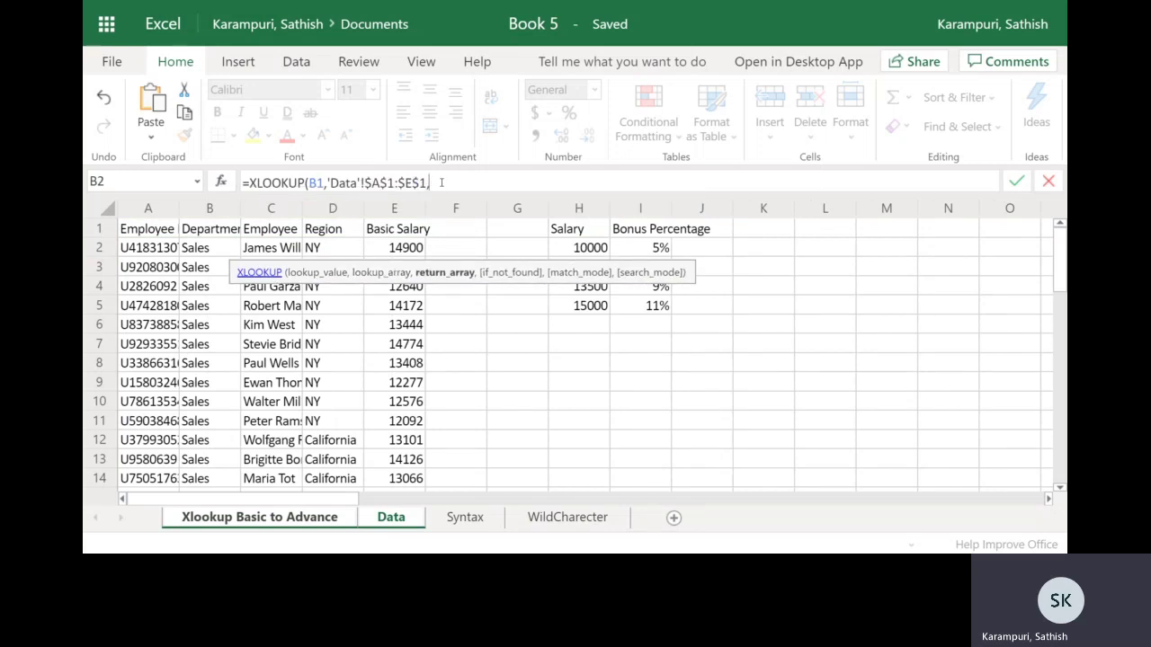
key(ctrl+v)
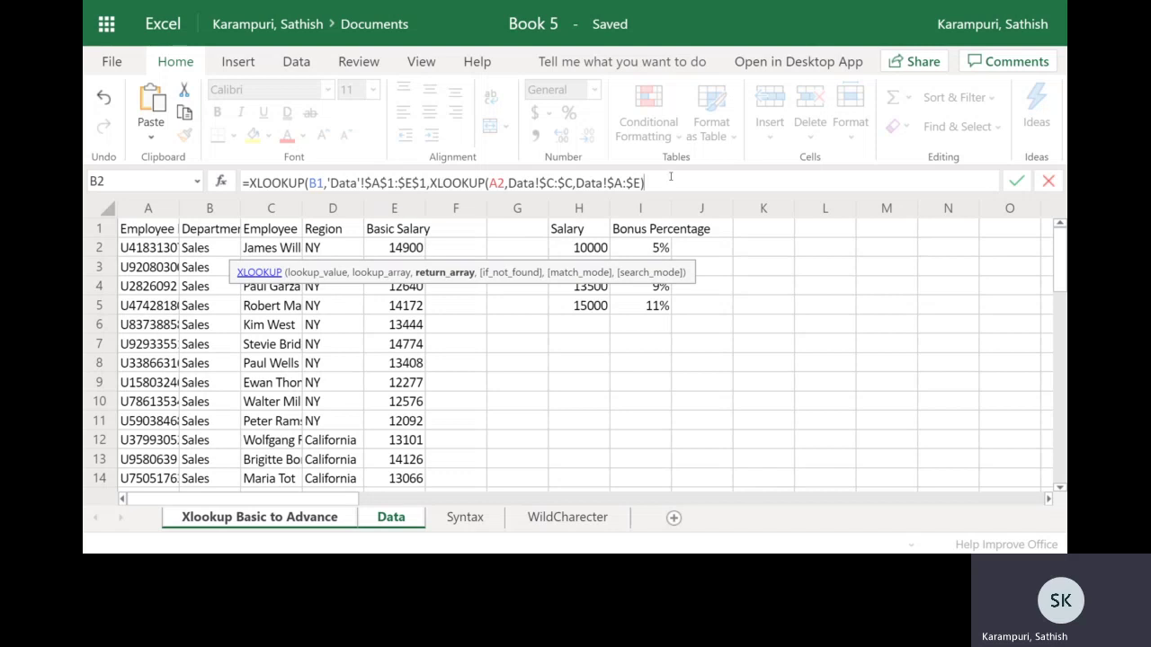
text(,)
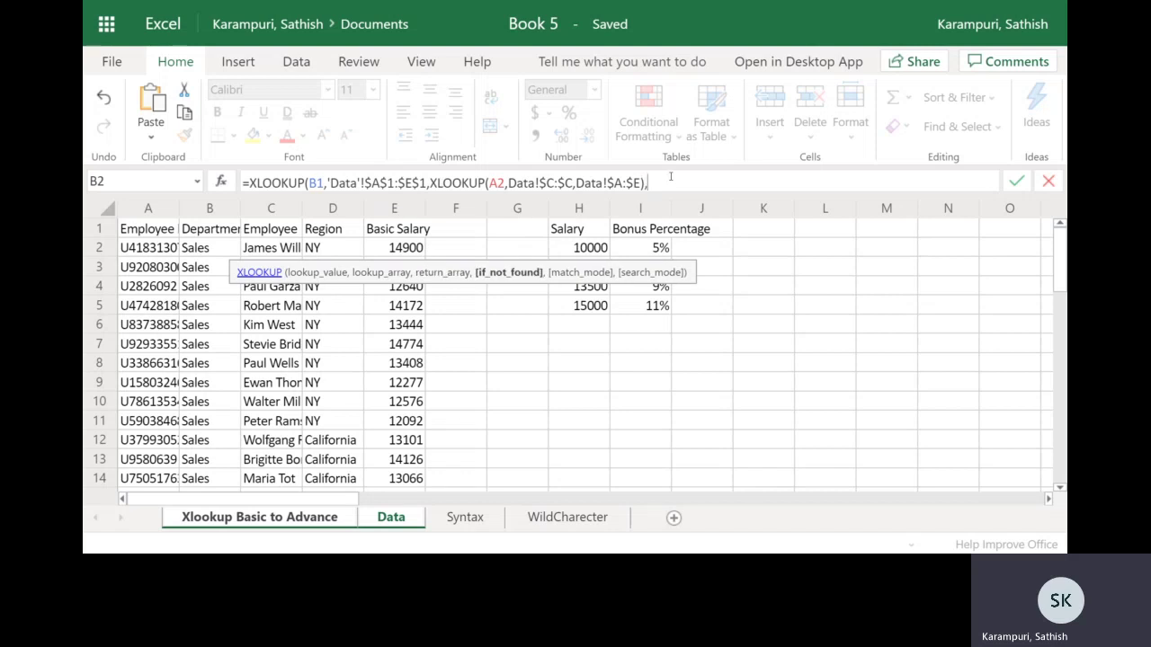
key(BackSpace)
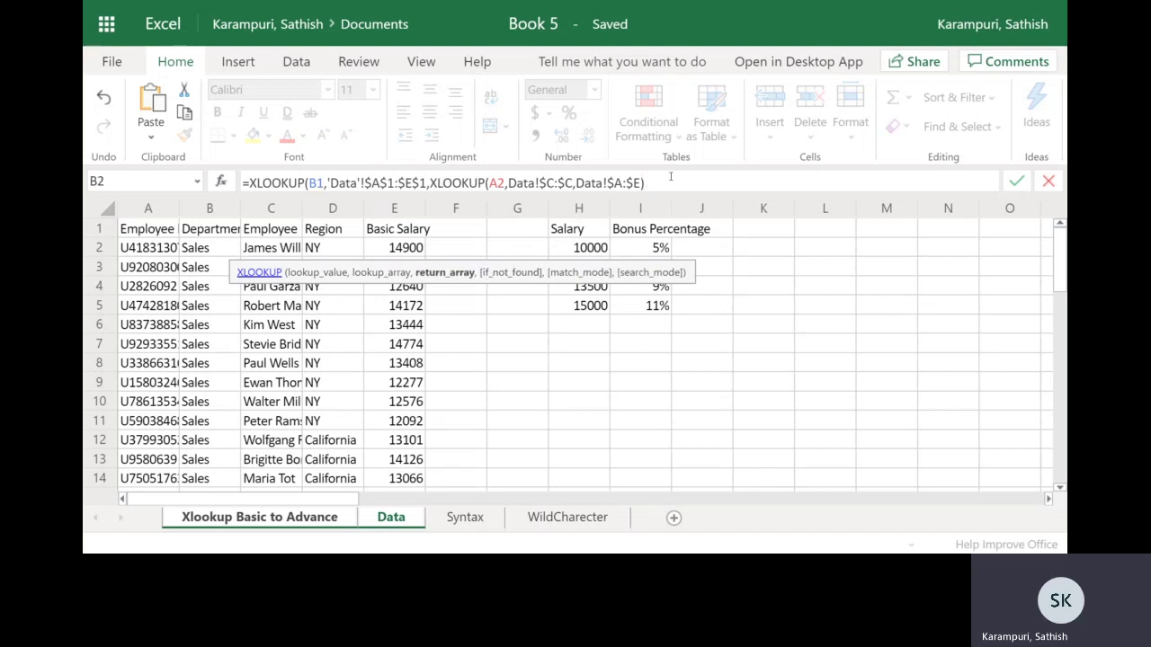
text())
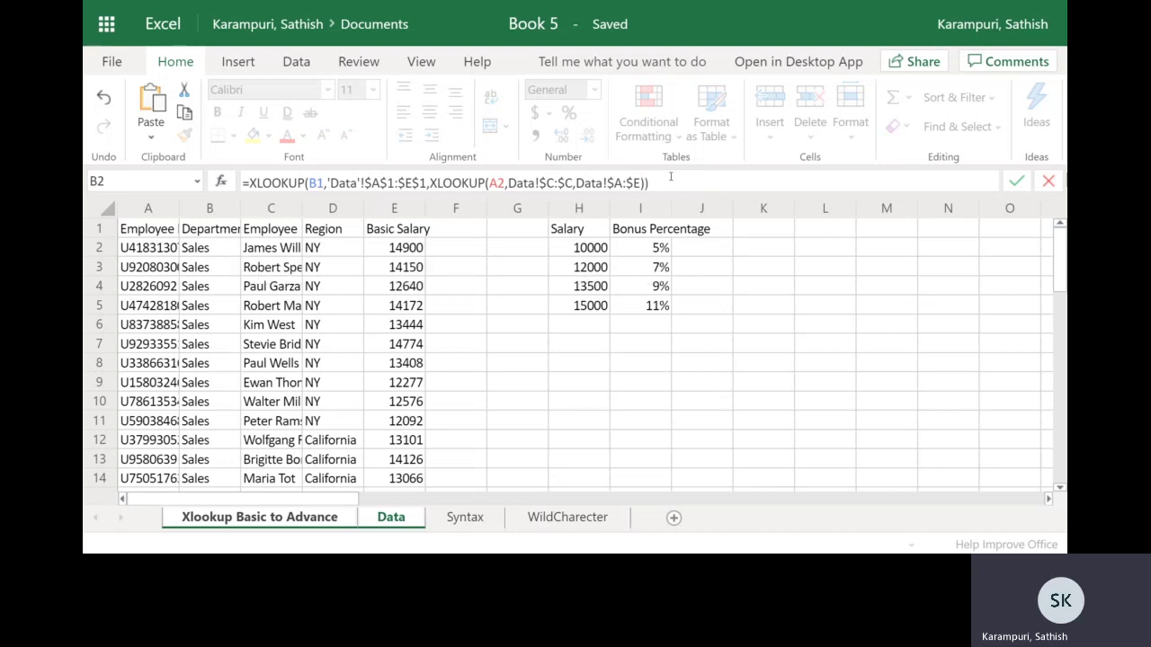
key(Return)
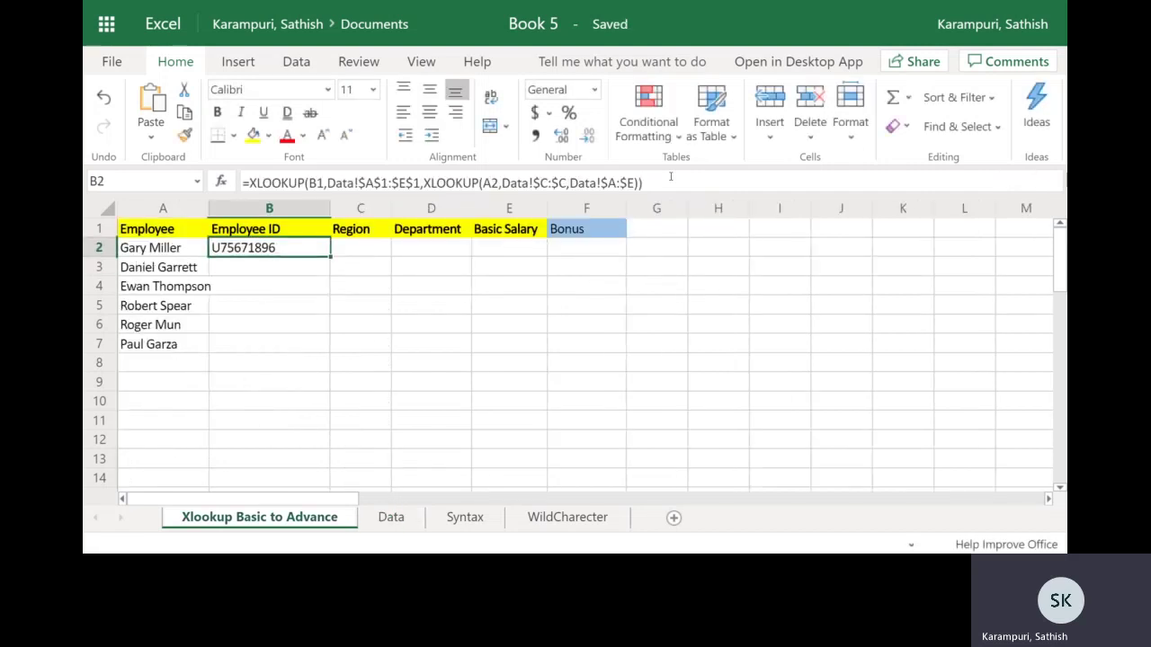
Step: Fill B2's nested formula down to B7 and inspect the copy in B3
key(Left)
key(ctrl+Down)
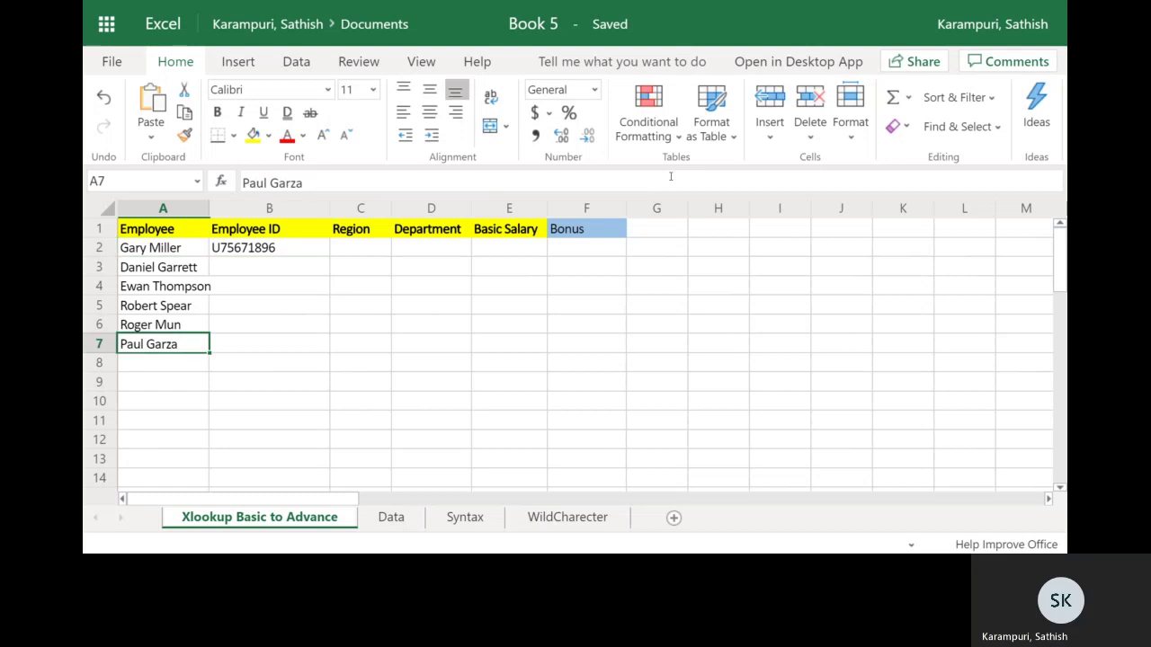
key(Right)
key(ctrl+shift+Up)
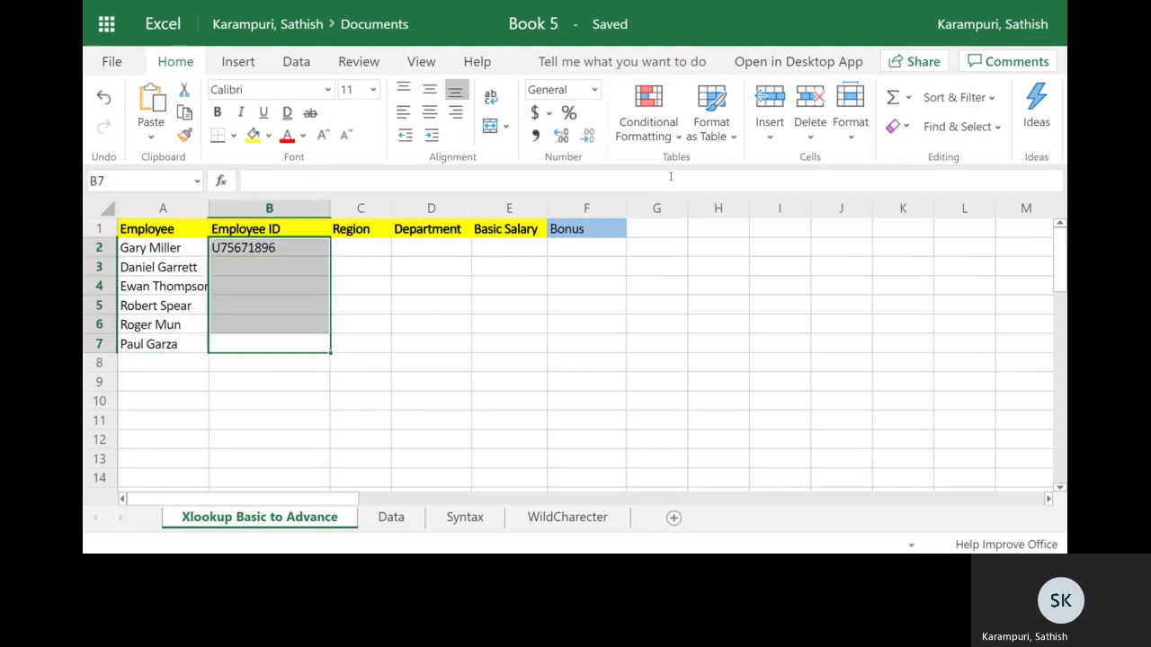
key(ctrl+d)
key(ctrl+Up)
key(Down)
key(Down)
key(F2)
key(Escape)
key(Up)
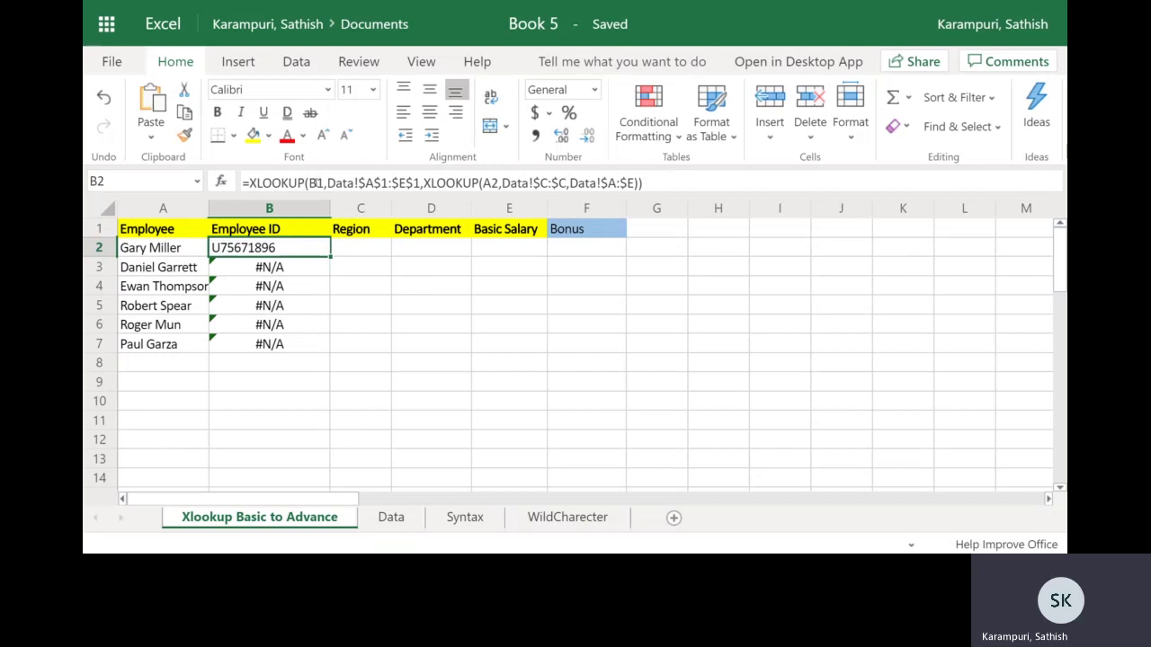
Step: Lock B2's references as B$1 and $A2
click(319, 183)
key(F4)
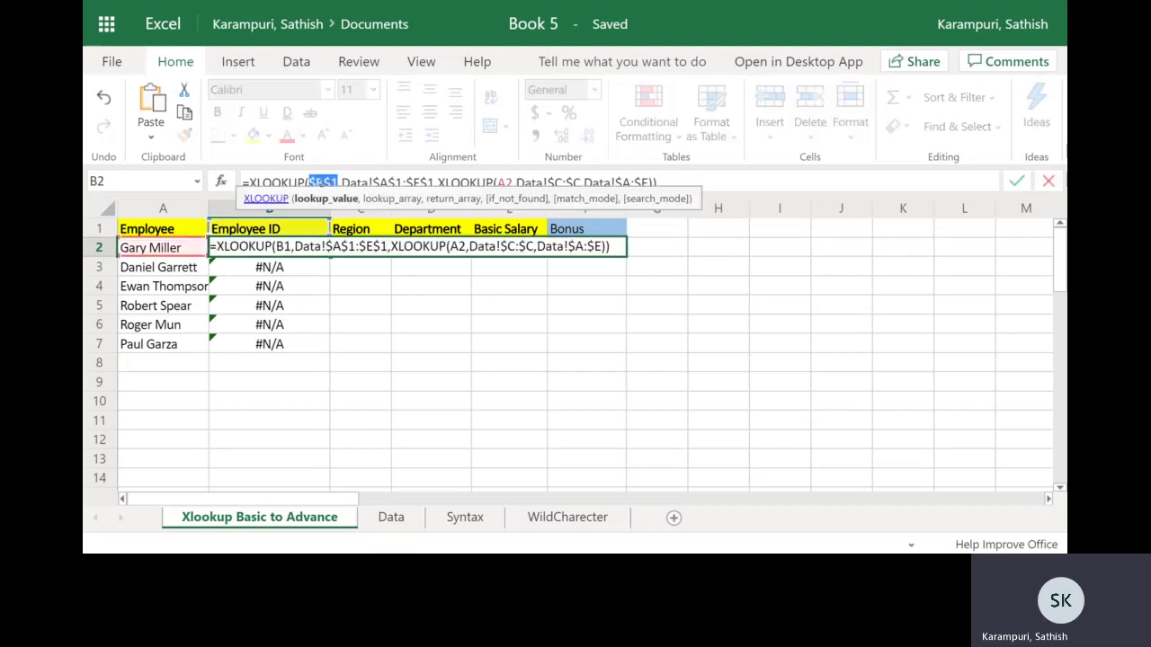
key(F4)
key(F4)
key(F4)
key(F4)
key(F4)
click(387, 182)
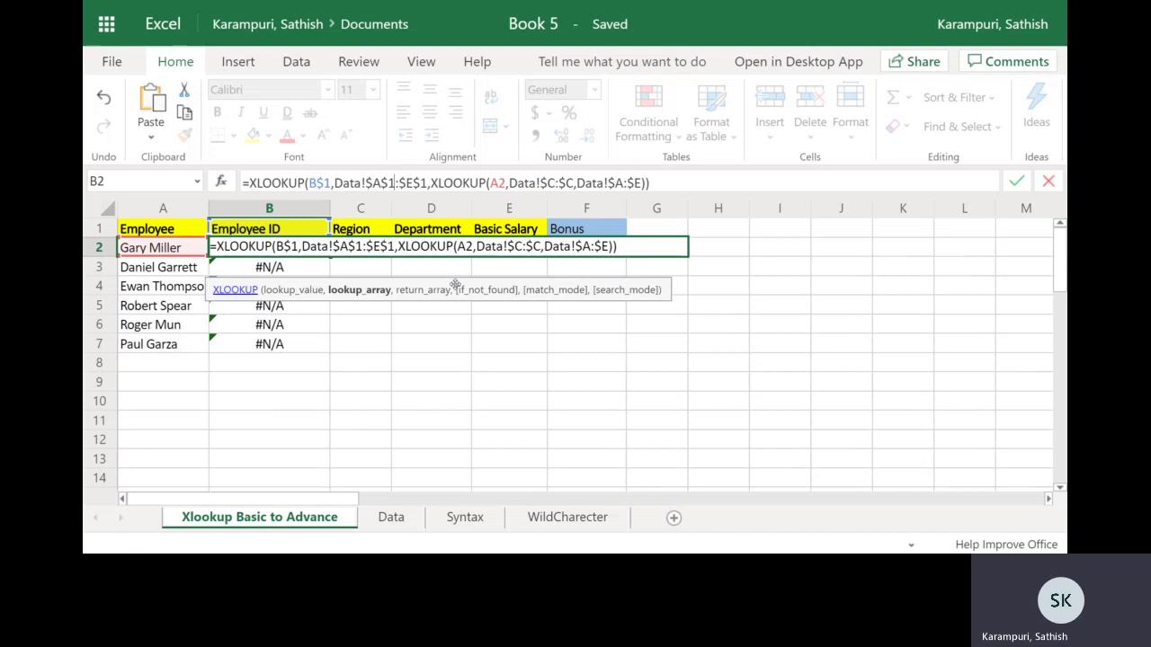
key(ctrl+Return)
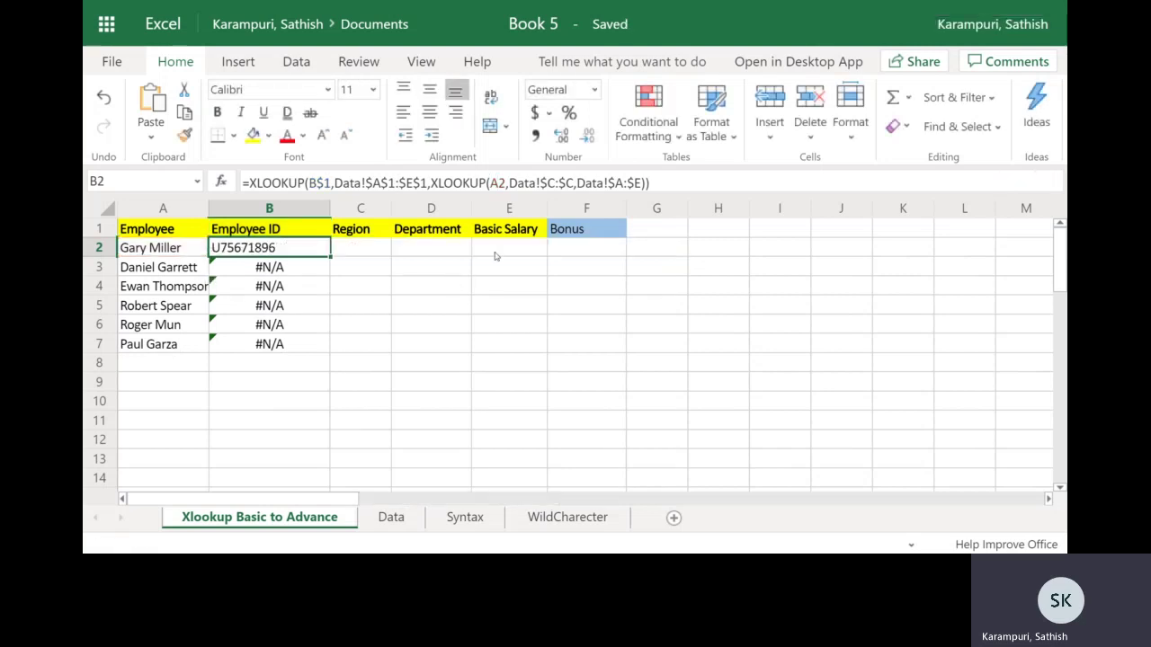
click(493, 183)
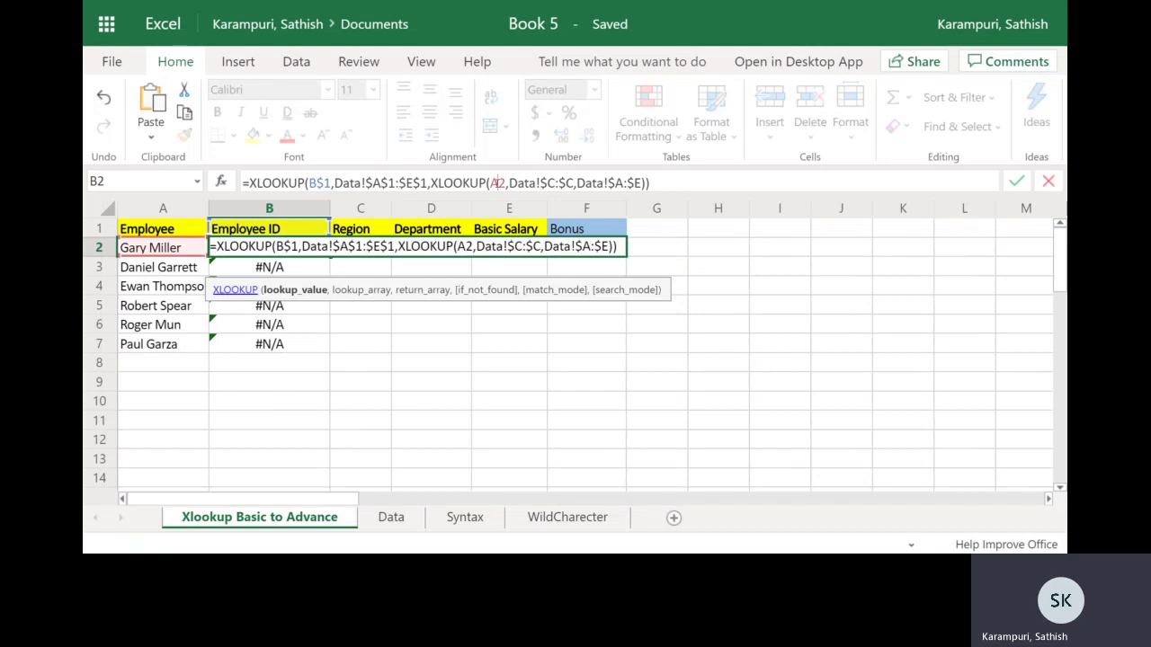
key(F4)
key(F4)
key(F4)
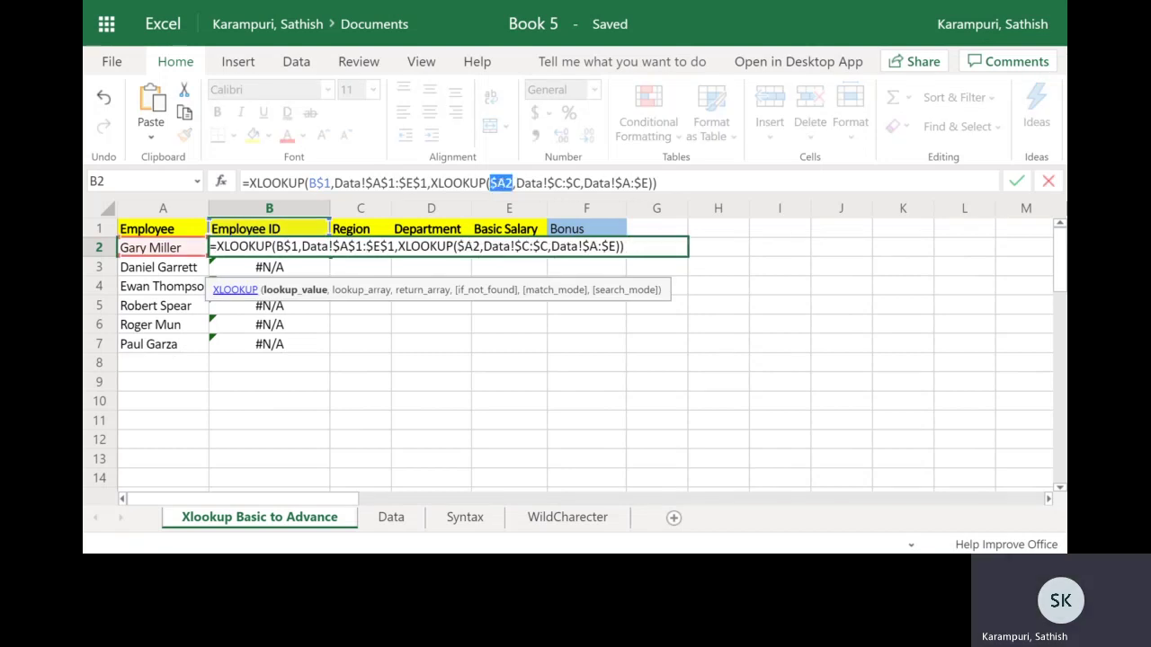
key(ctrl+Return)
Step: Copy the corrected formula down to row 7 and across to fill B2:E7
key(ctrl+shift+Down)
key(ctrl+d)
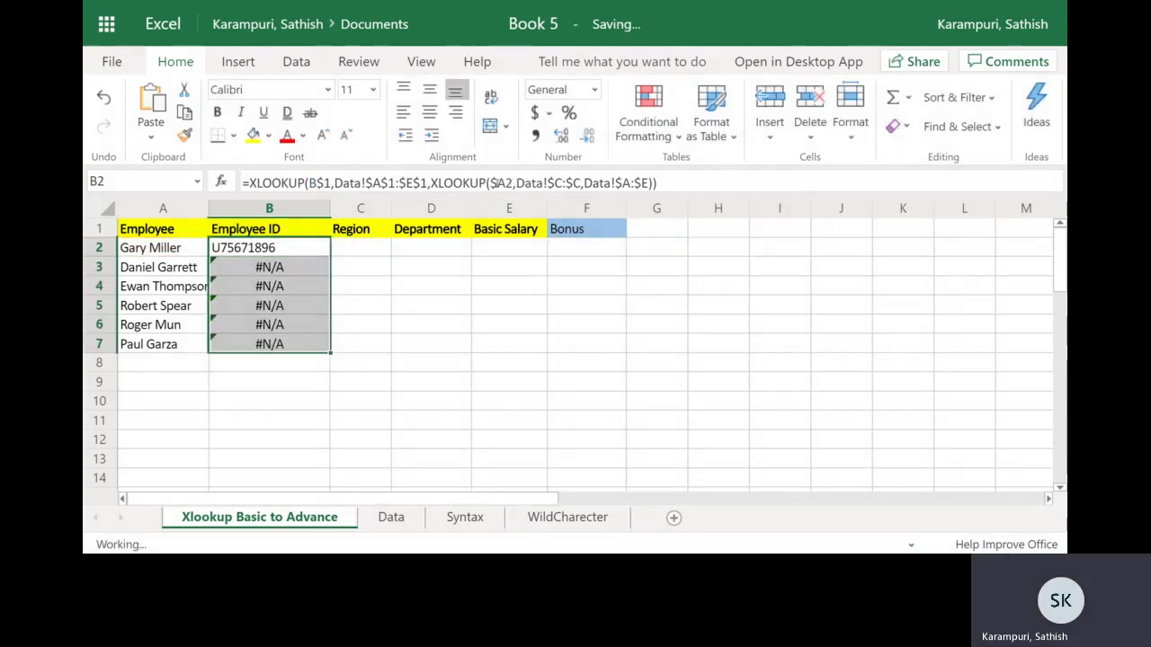
key(shift+Right)
key(shift+Right)
key(Left)
key(Right)
key(ctrl+shift+Down)
key(shift+Right)
key(shift+Right)
key(shift+Right)
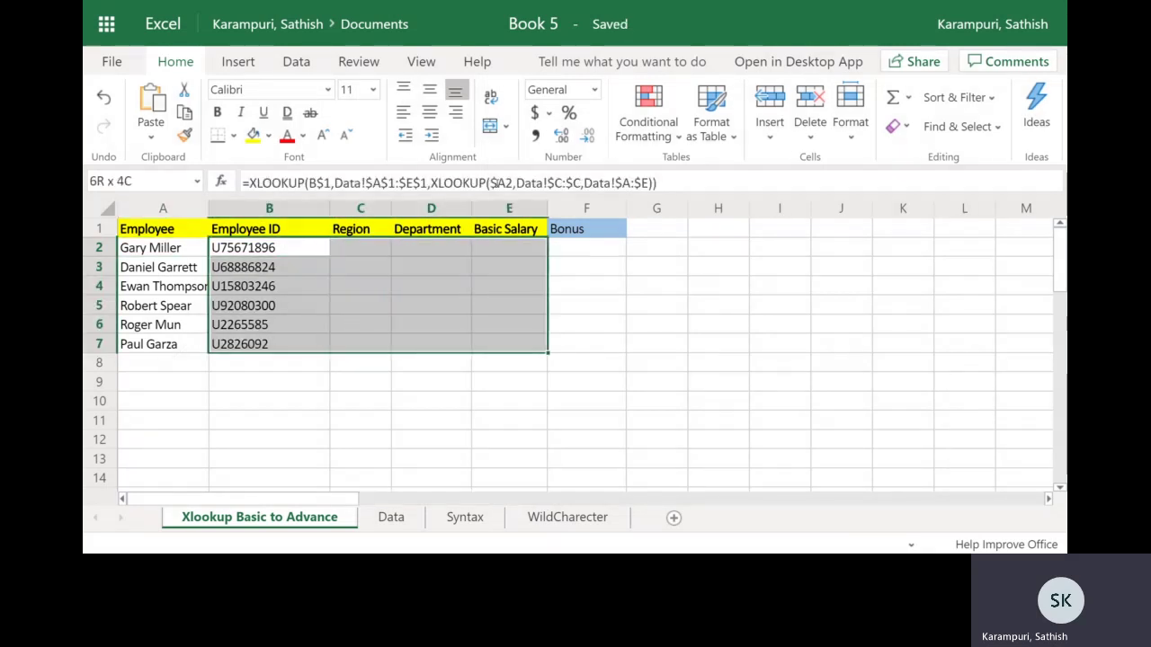
key(ctrl+r)
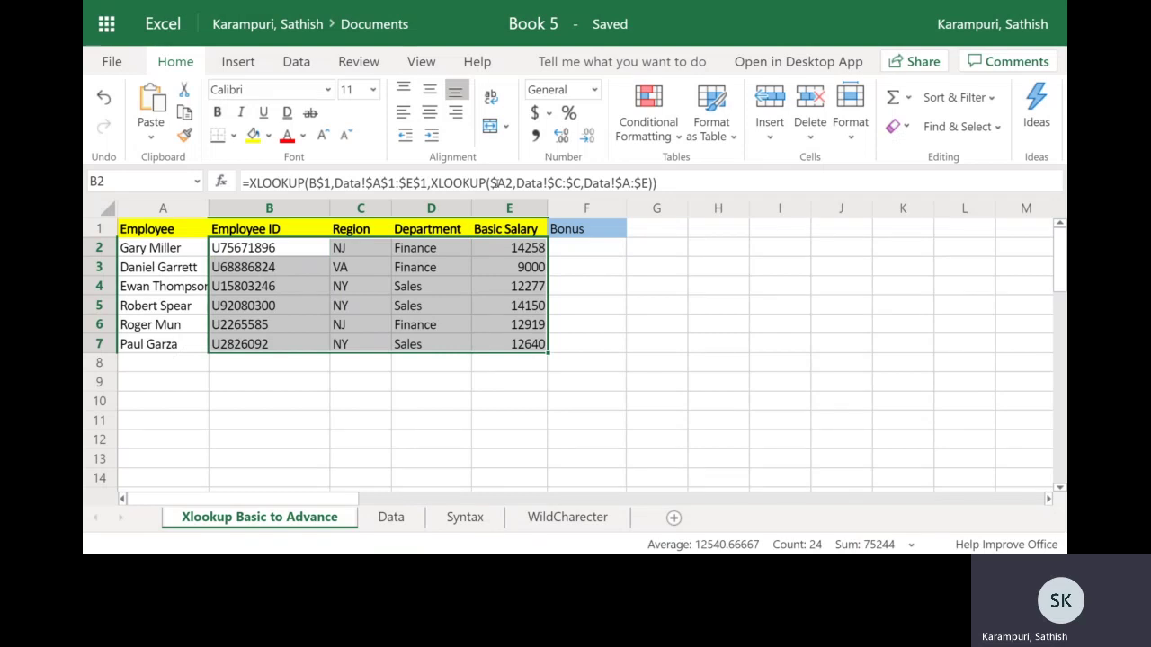
Step: Review the filled Employee ID, Region, Department and Basic Salary columns
key(Left)
key(Up)
key(Right)
key(ctrl+shift+Down)
key(Right)
key(ctrl+shift+Down)
key(Right)
key(ctrl+shift+Down)
key(Right)
key(ctrl+shift+Down)
key(Left)
key(Left)
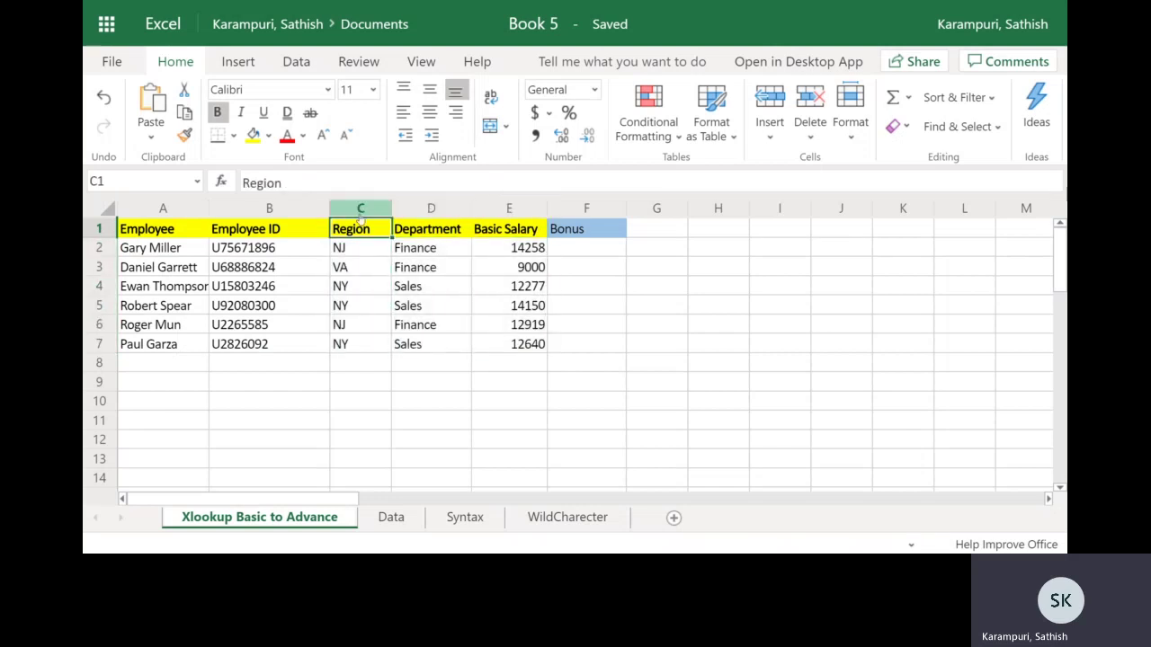
Step: Rename header B1 from Employee ID to 'Basic Salary'
click(271, 233)
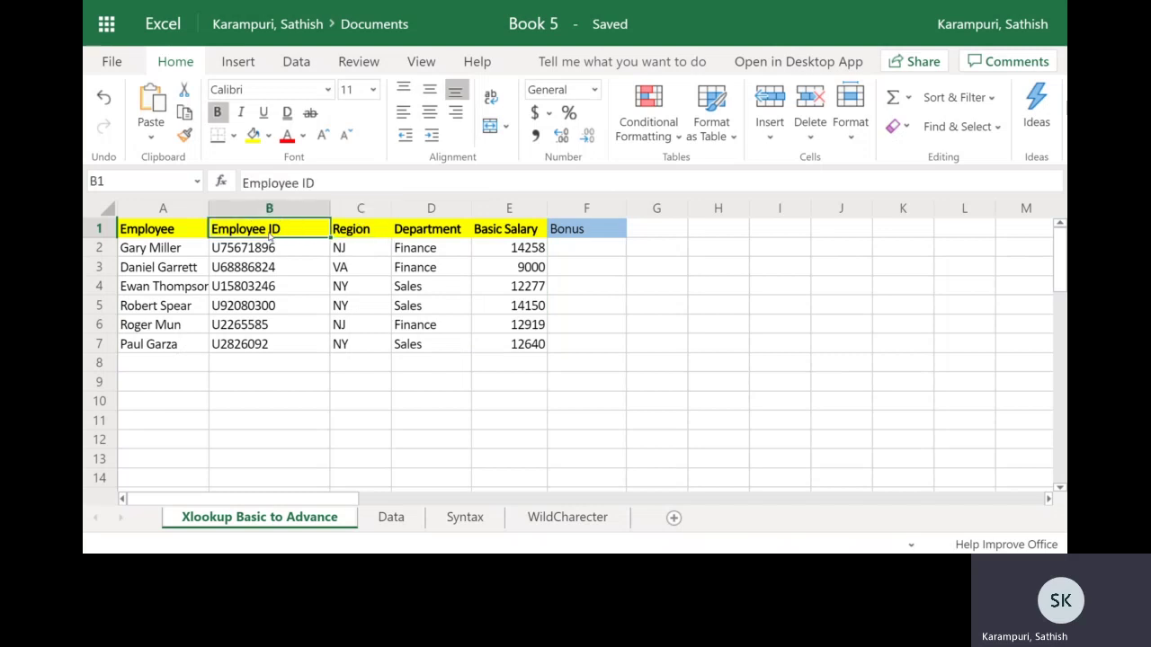
text(Ba)
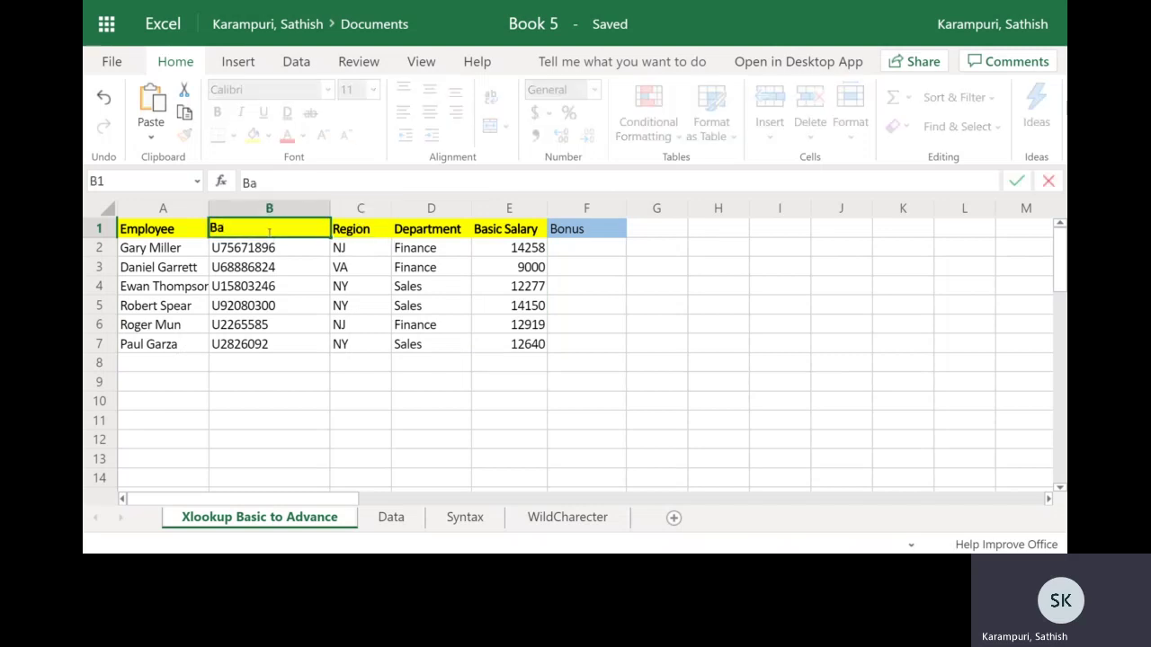
text(sci)
key(BackSpace)
key(BackSpace)
text(i)
key(BackSpace)
text(ic)
text( Sa)
text(lay)
key(BackSpace)
text(ry)
key(Return)
Step: Rename header E1 to 'Employee ID', swapping the two headers
click(269, 233)
key(Right)
key(Right)
key(Right)
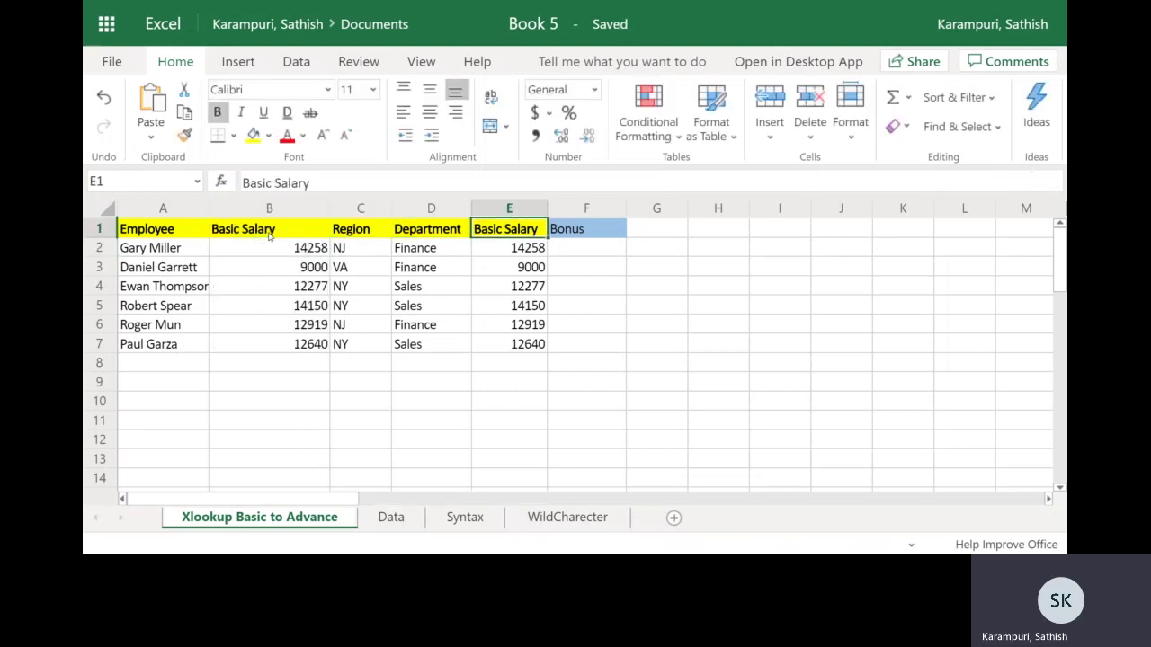
text(Emp)
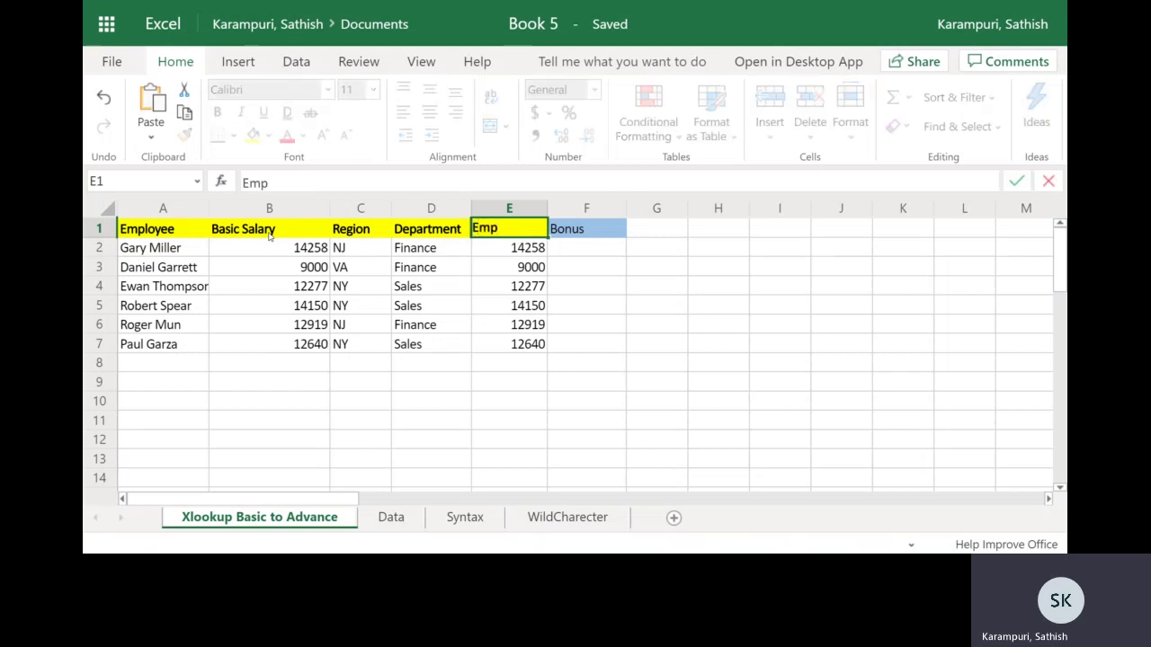
text(loye)
key(BackSpace)
key(BackSpace)
key(BackSpace)
text(loyee ID)
key(Return)
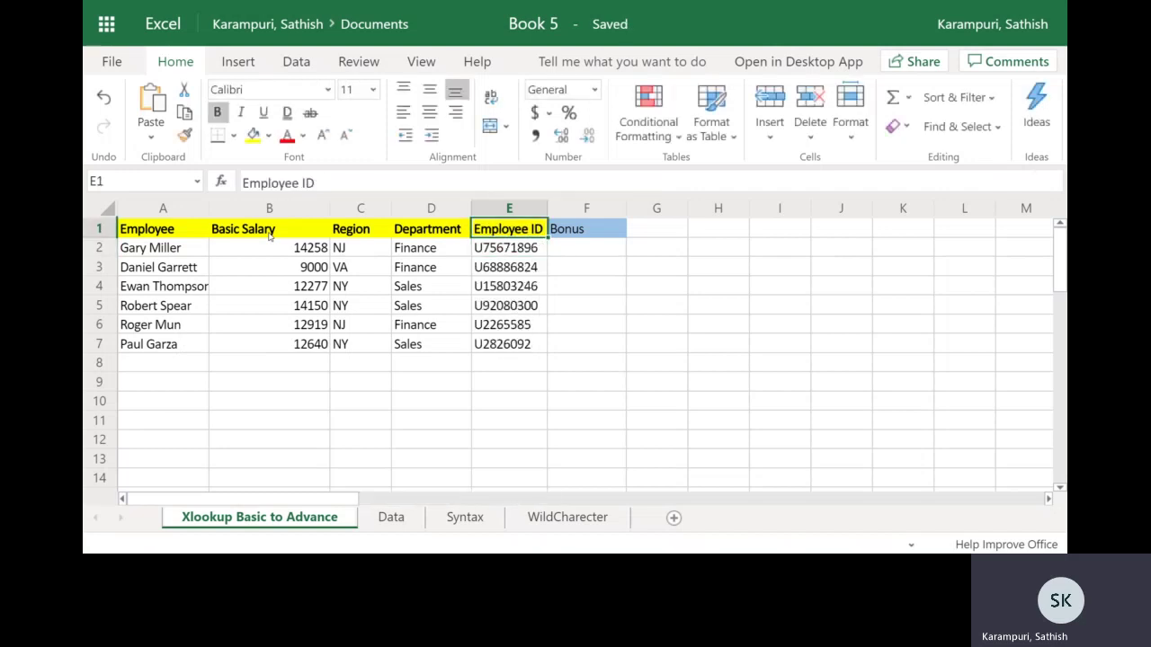
Step: Restore header B1 to 'Employee ID'
key(Left)
key(Left)
key(Left)
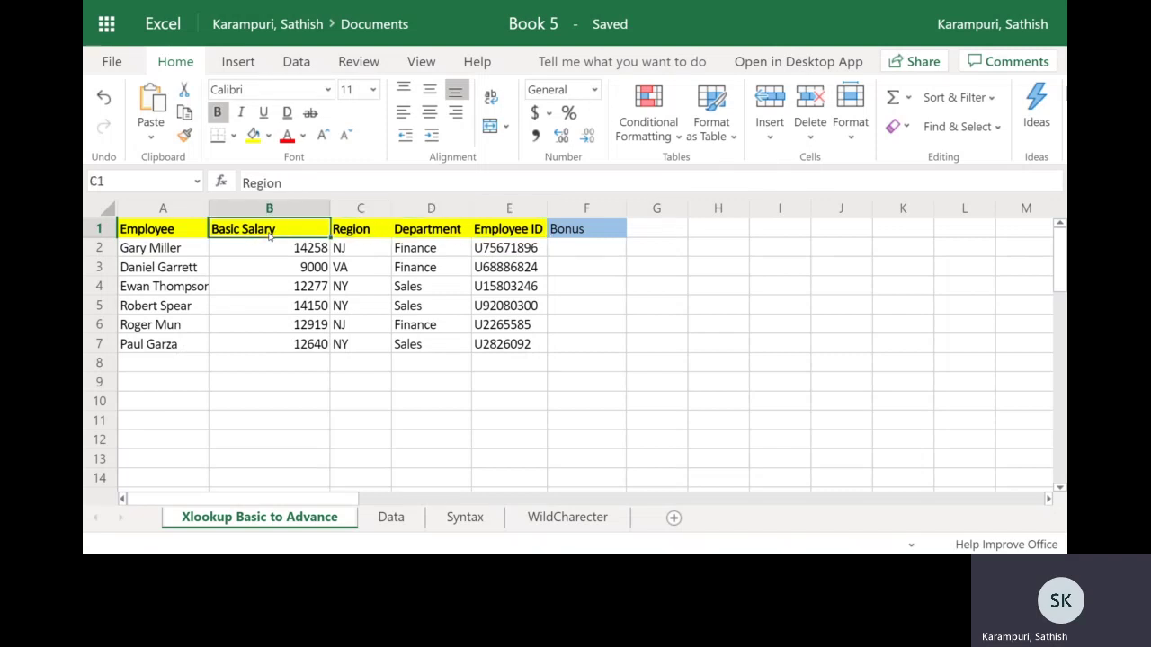
key(Right)
key(Right)
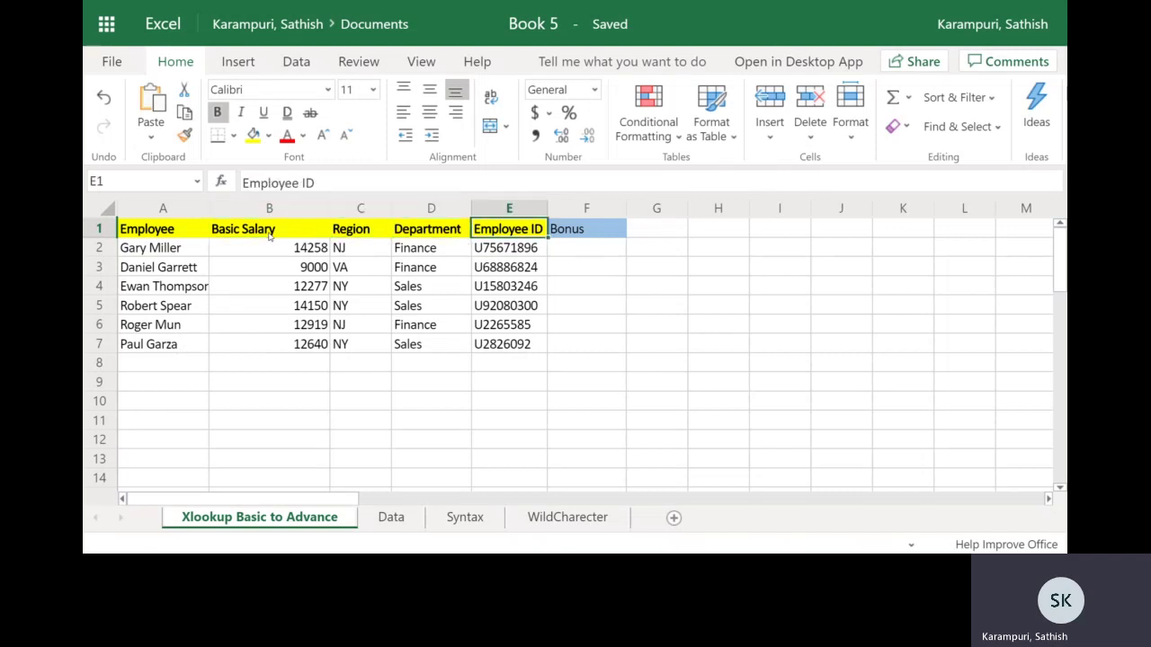
key(Left)
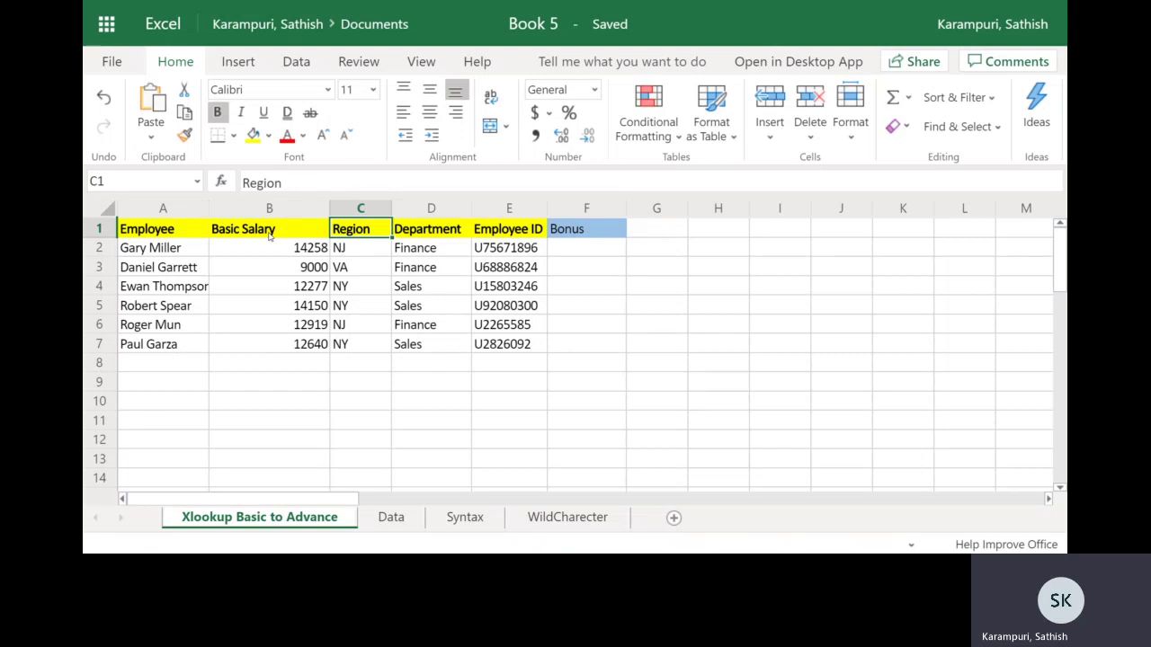
key(Left)
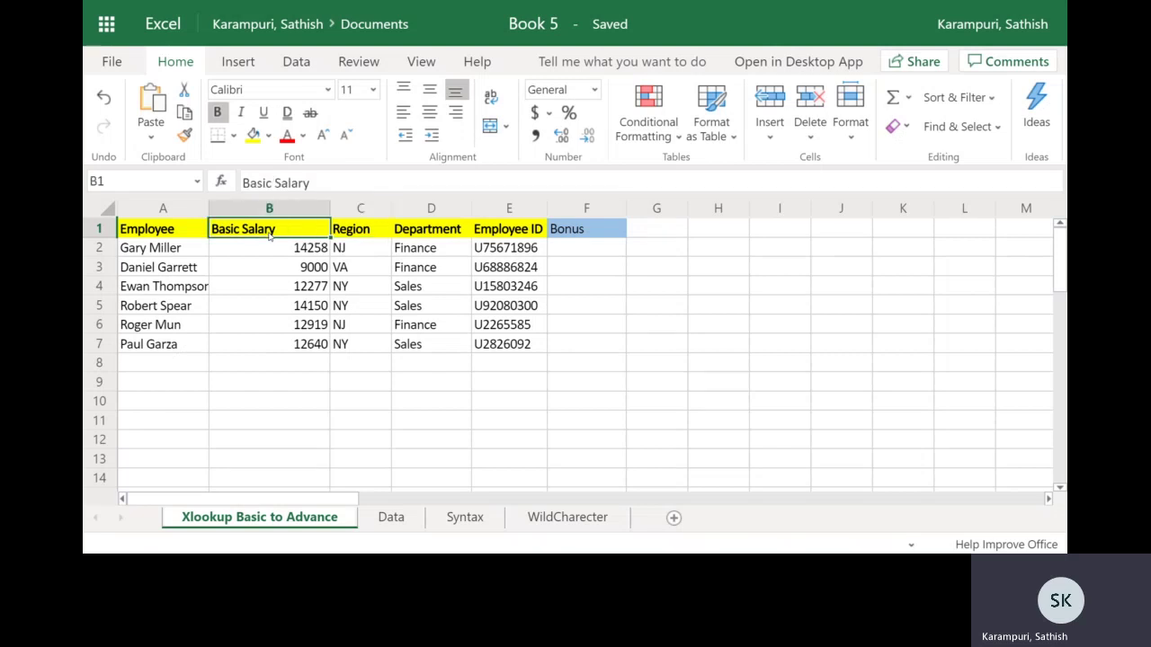
text(Emplo)
text(ID)
key(Return)
Step: Restore header E1 to 'Basic Salary'
key(Up)
key(Right)
key(Right)
key(Right)
key(Left)
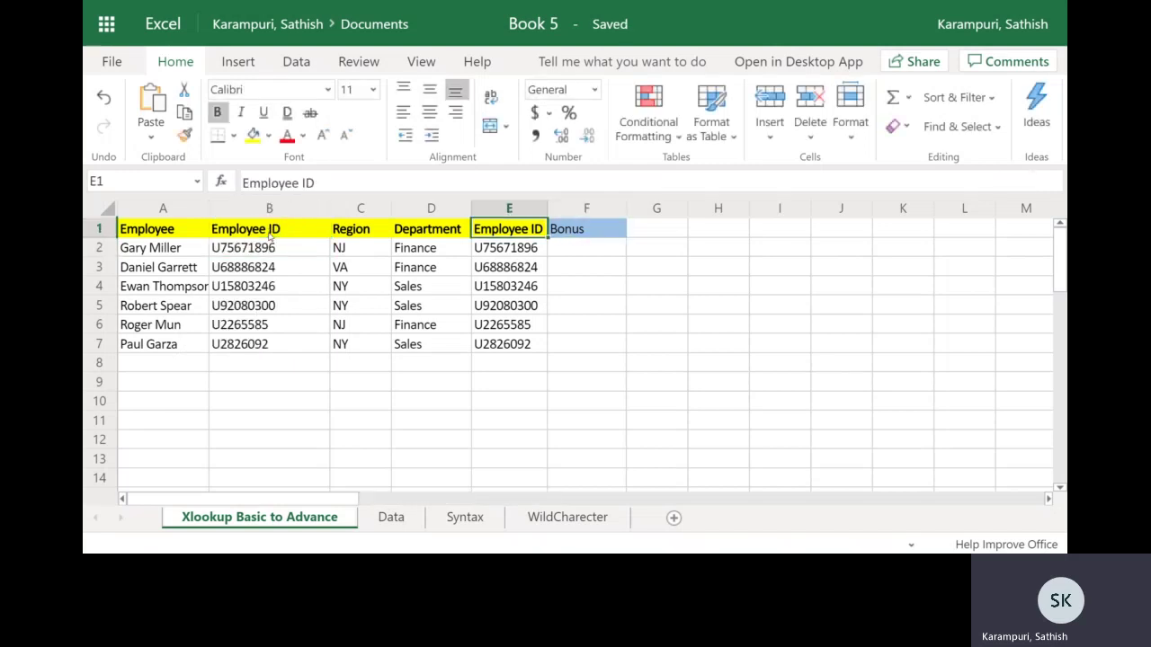
text(Basic Salary)
key(Return)
Step: Alter the Employee ID header in B1 so lookups in B2:B7 return #N/A
key(Up)
key(Down)
key(Left)
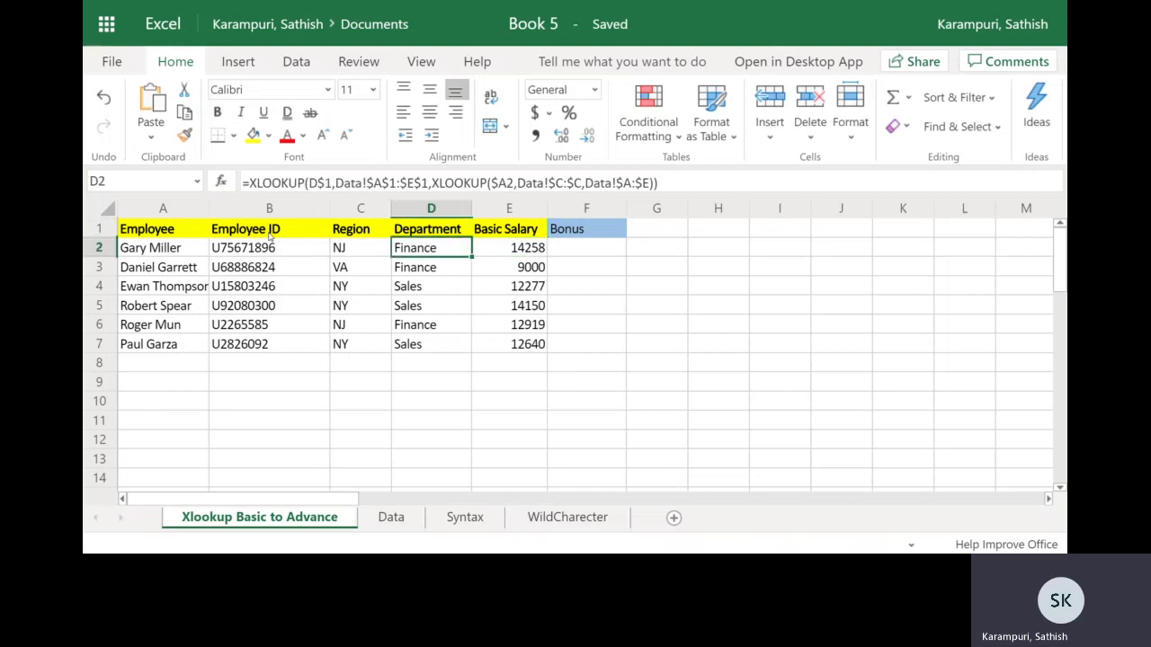
key(Up)
key(Left)
key(Left)
key(F2)
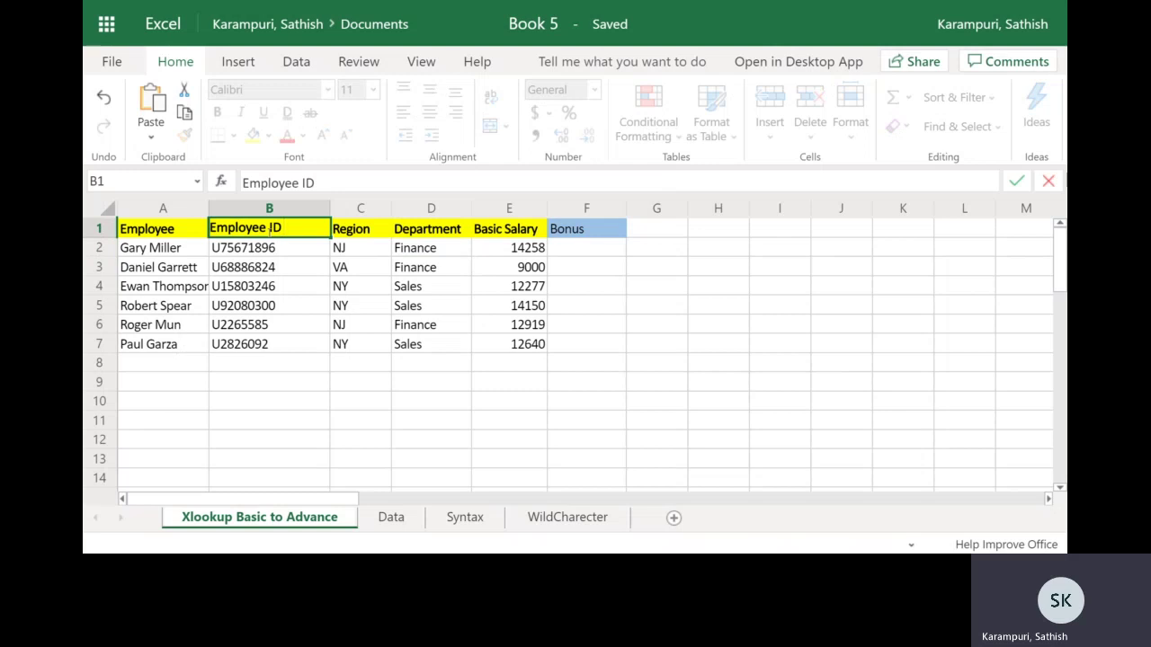
key(Return)
key(Up)
key(Down)
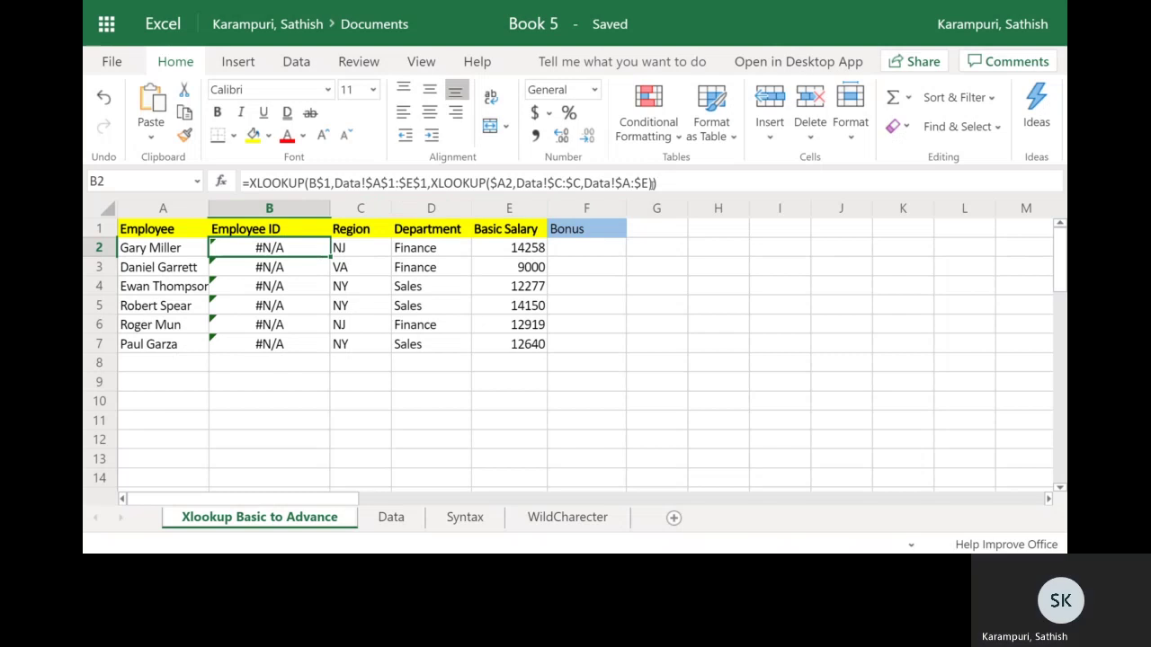
Step: Add "Column Not Found" as B2's if_not_found argument and fill it down to B7
key(F2)
text(,"Column Not Found")
key(Return)
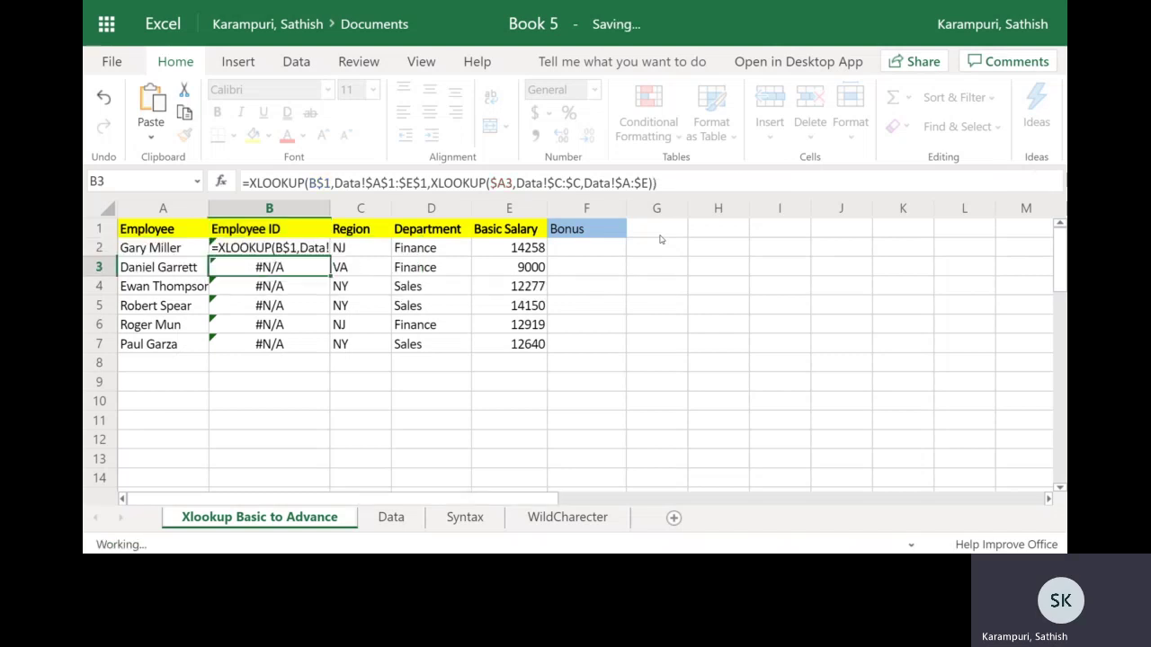
key(Up)
key(ctrl+shift+Down)
key(ctrl+d)
key(shift+Right)
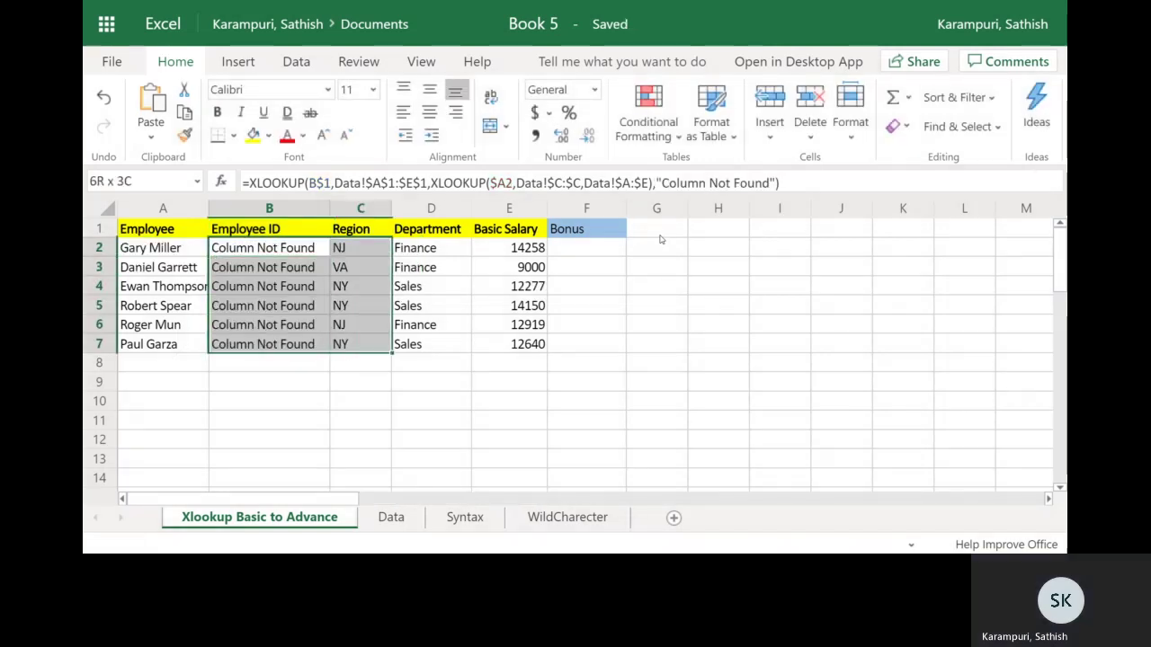
key(shift+Right)
key(shift+Right)
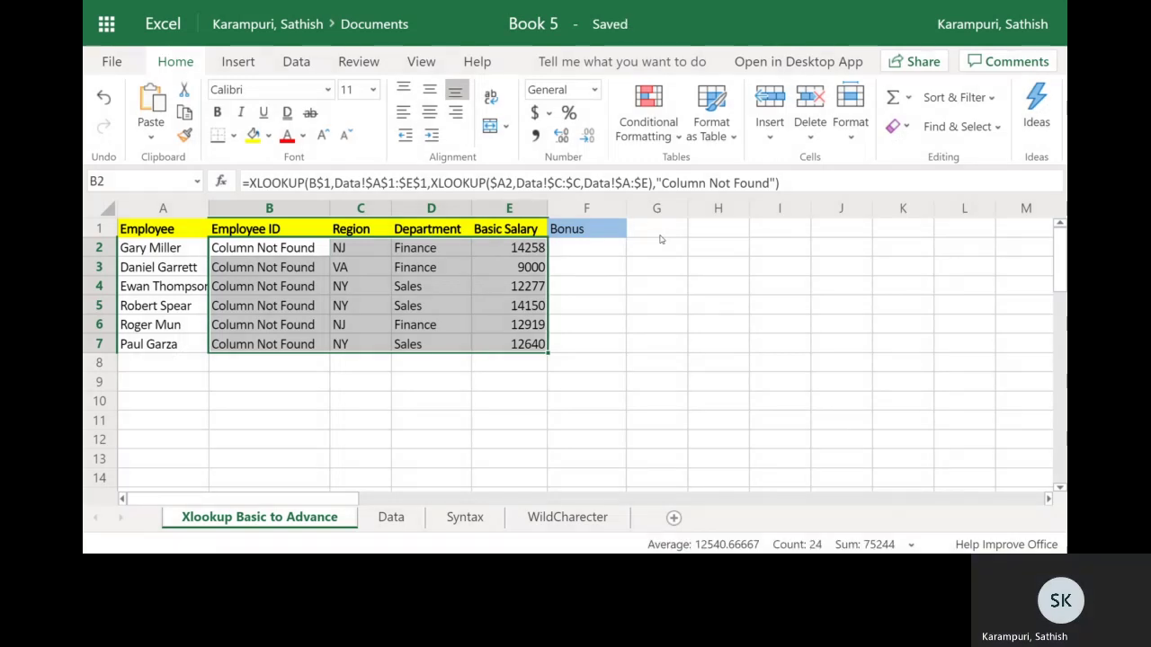
key(shift+BackSpace)
Step: Correct the Employee ID header and alter the Region header to test the fallback
key(Up)
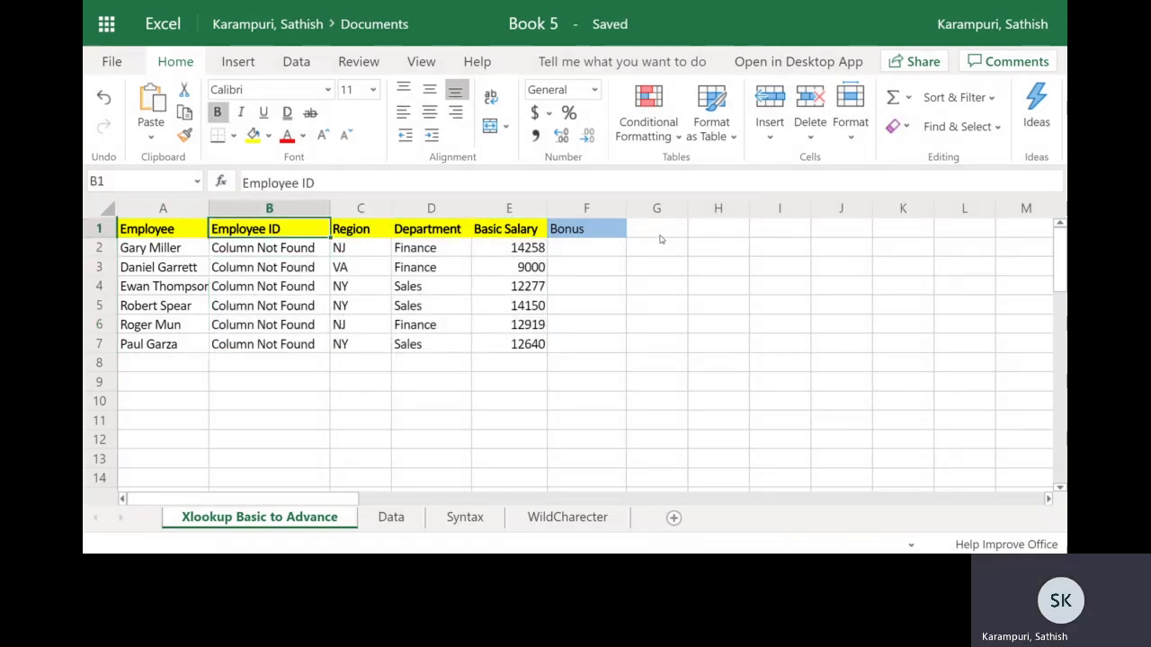
key(F2)
key(Return)
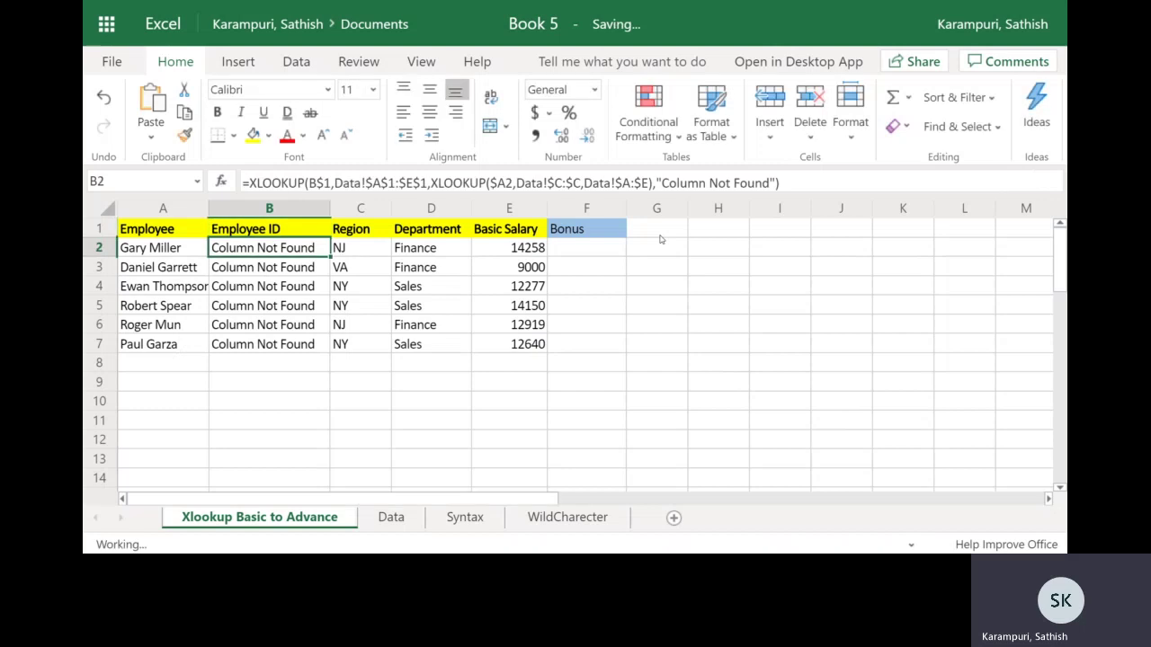
key(Up)
key(Right)
key(F2)
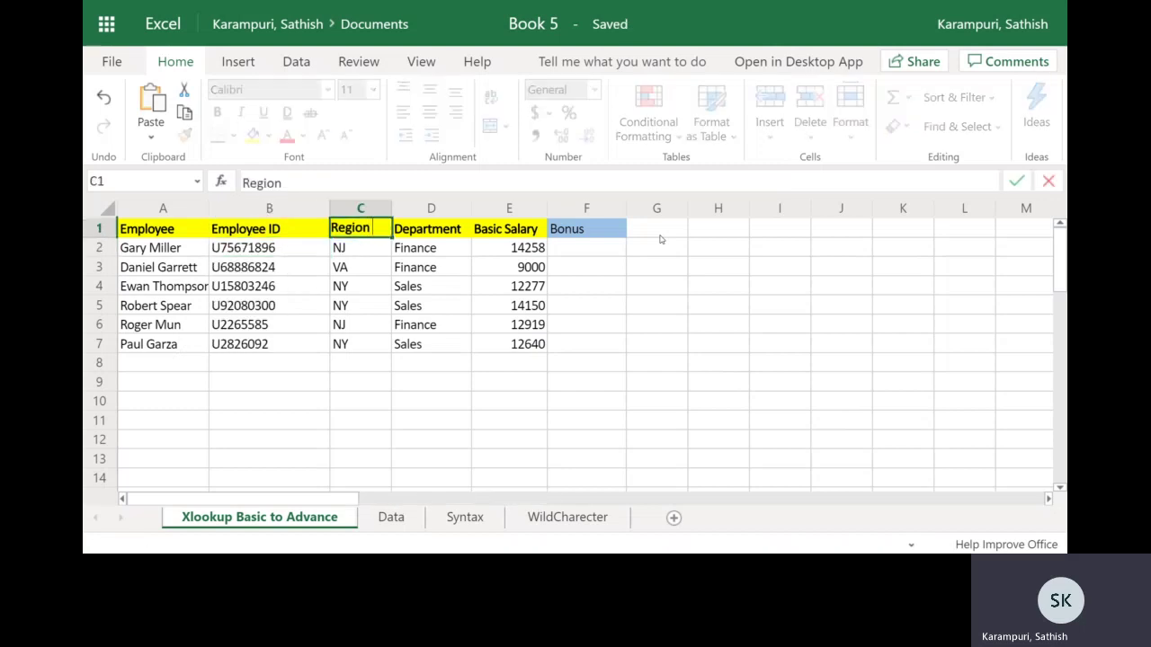
key(Return)
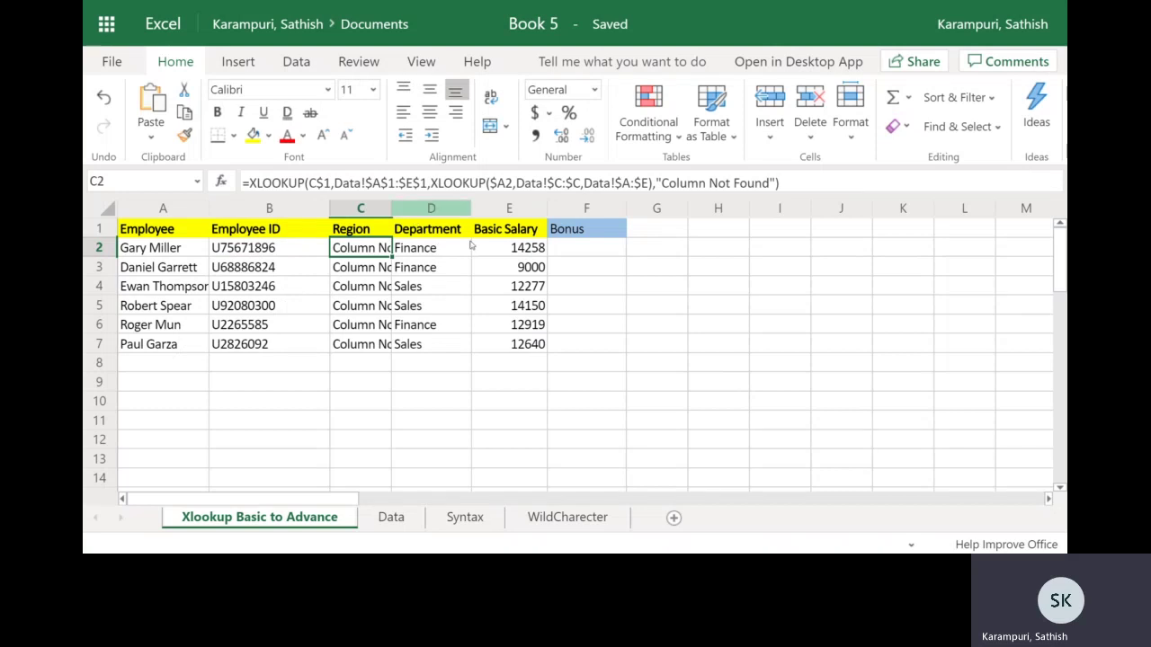
Step: Widen column C for the fallback text, then fix the Region header so C2:C7 shows NJ, VA, NY
drag(392, 214, 472, 207)
click(405, 231)
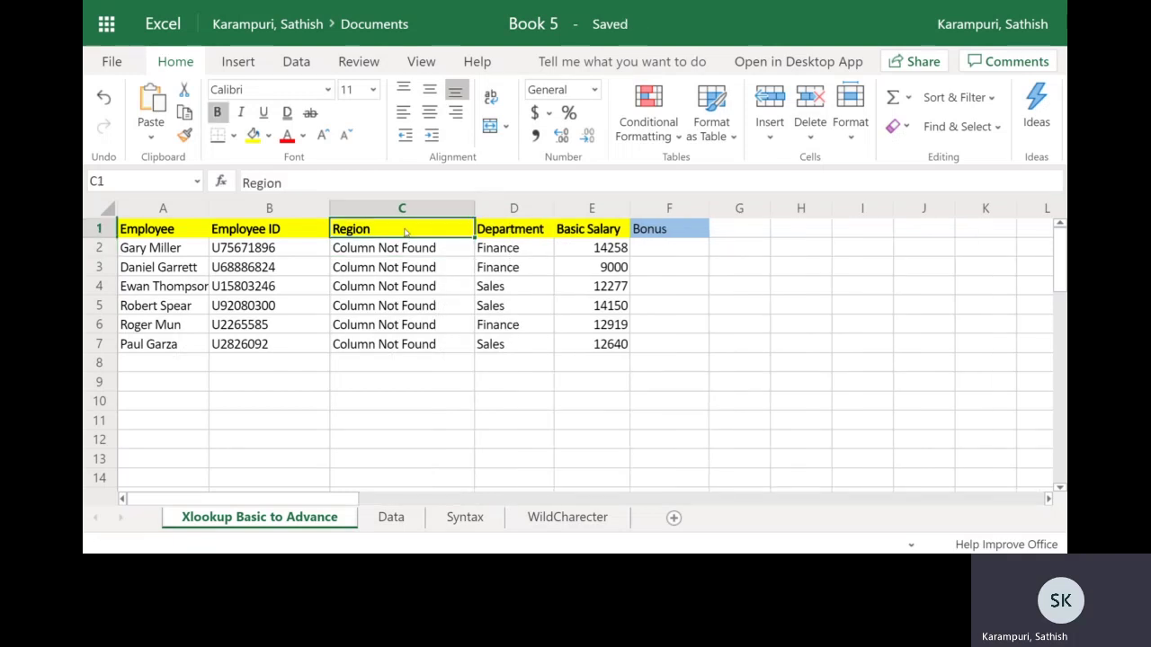
double_click(404, 229)
text(\)
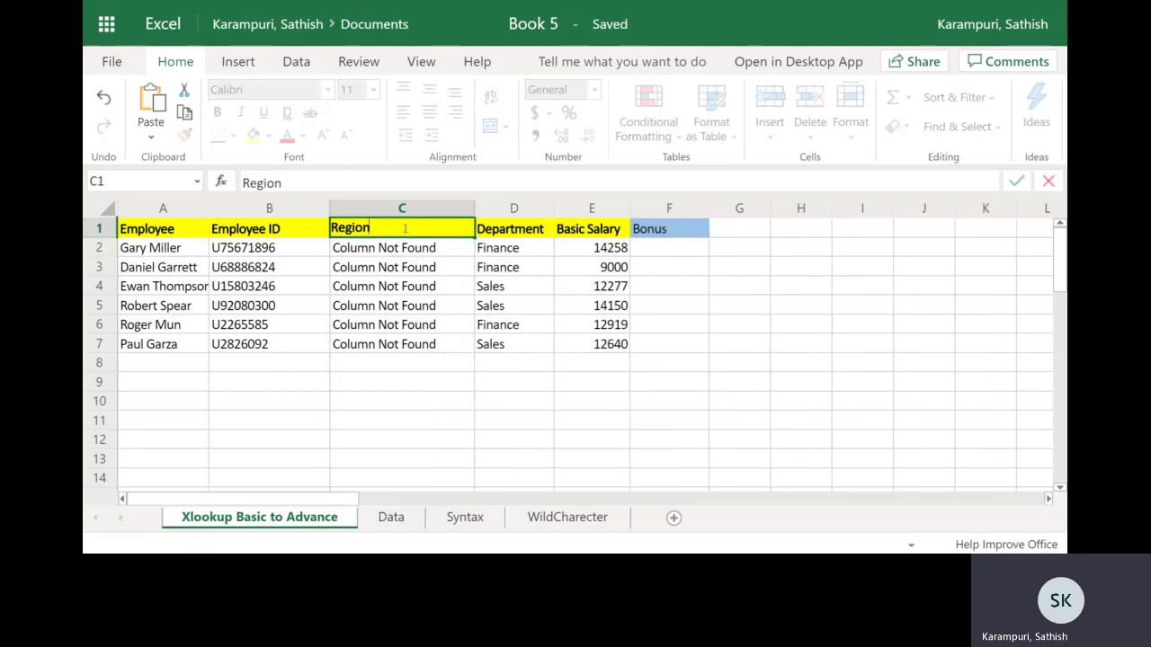
key(Return)
key(Up)
key(Right)
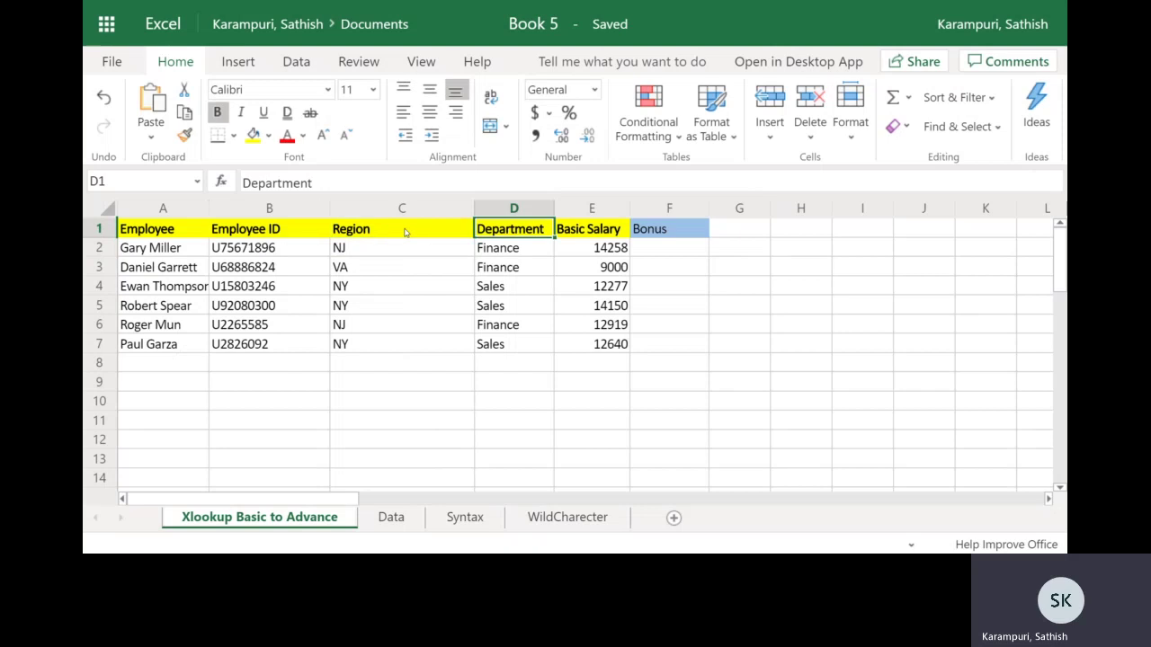
key(ctrl+Left)
key(ctrl+Right)
key(Down)
key(Left)
key(Right)
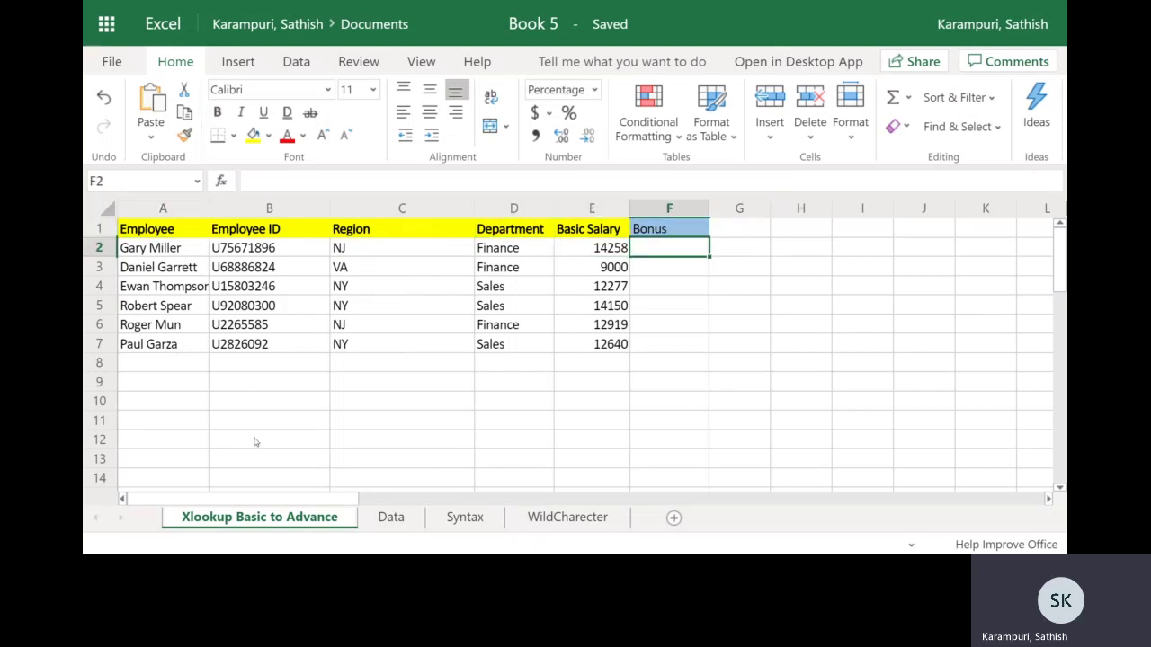
click(383, 525)
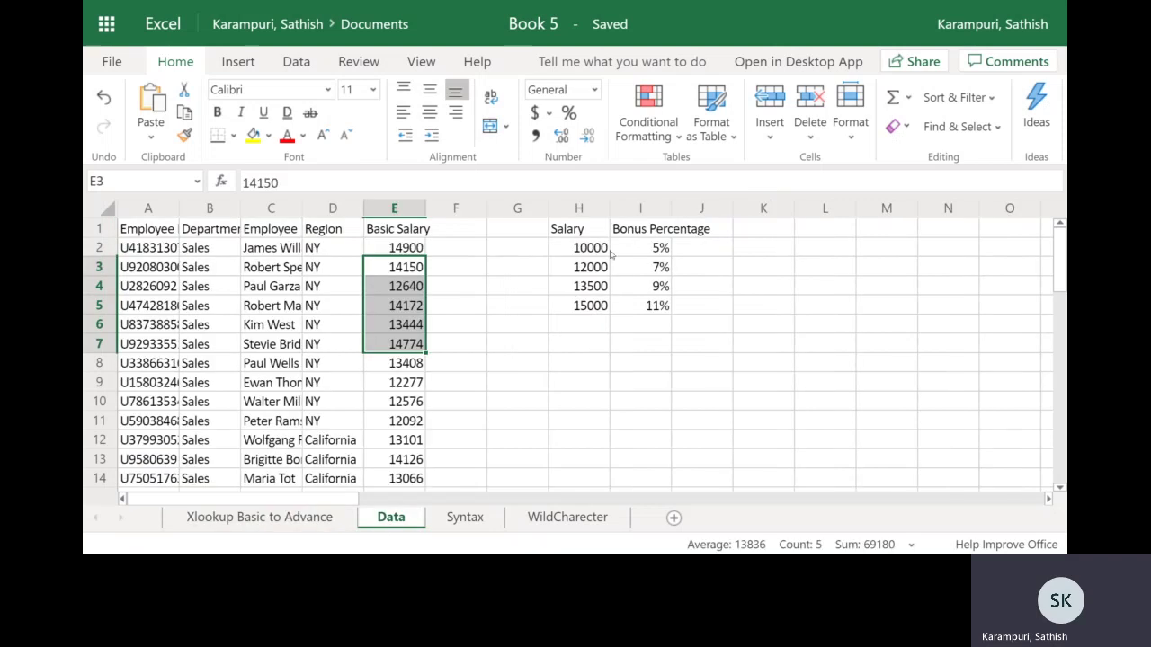
drag(586, 231, 680, 325)
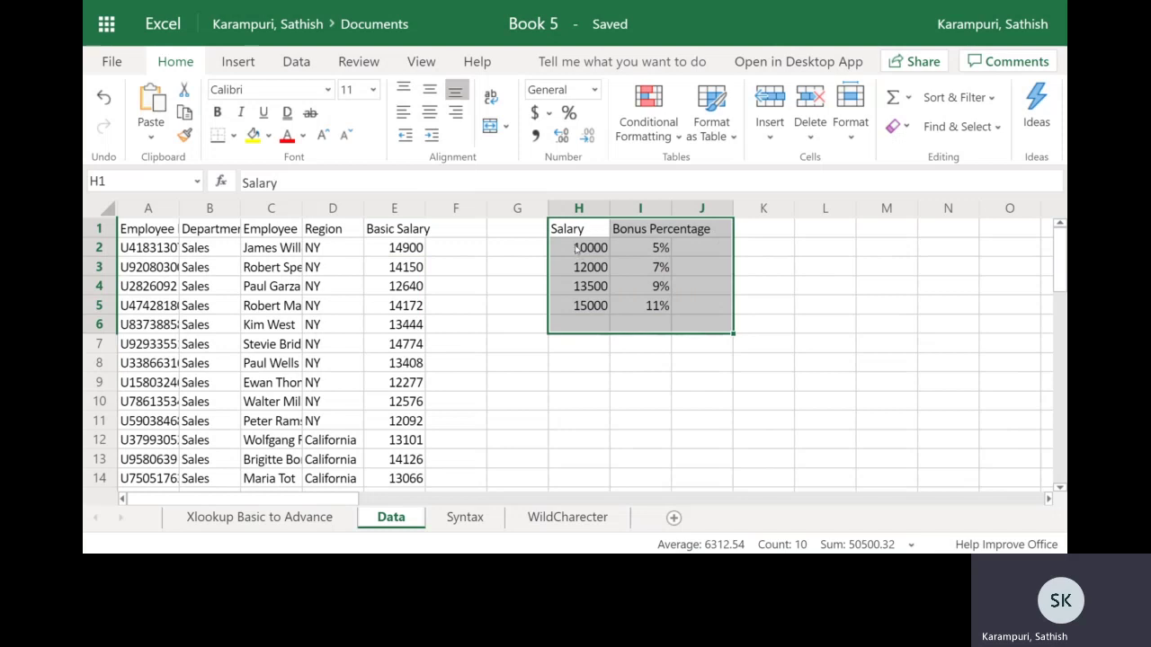
drag(578, 250, 659, 320)
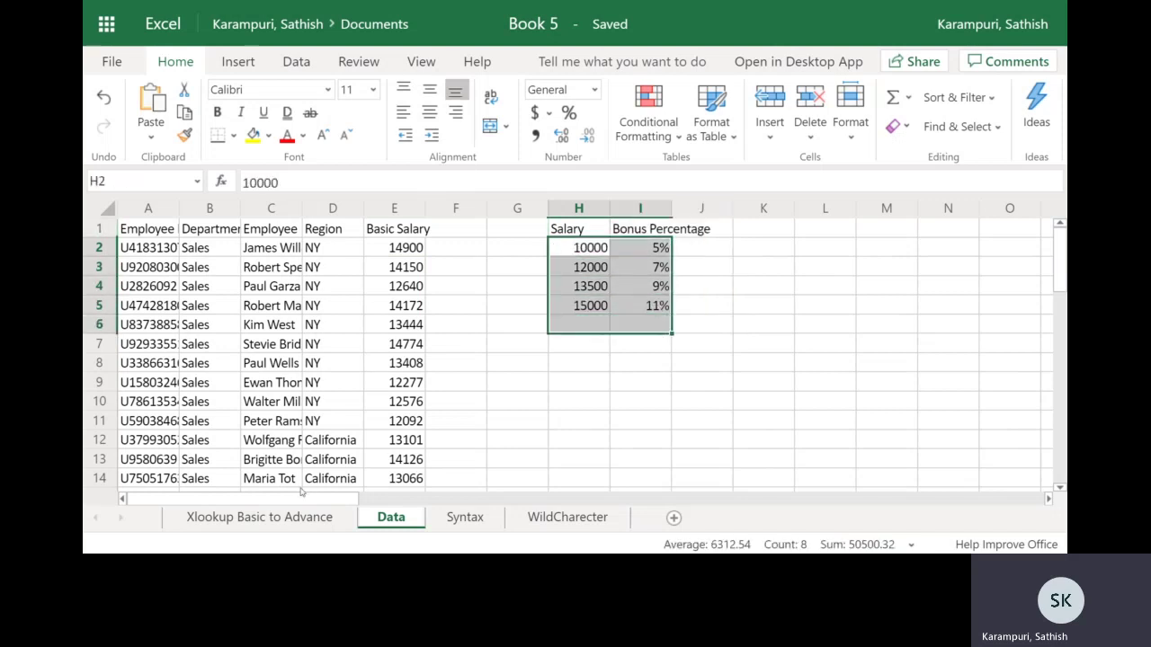
click(280, 521)
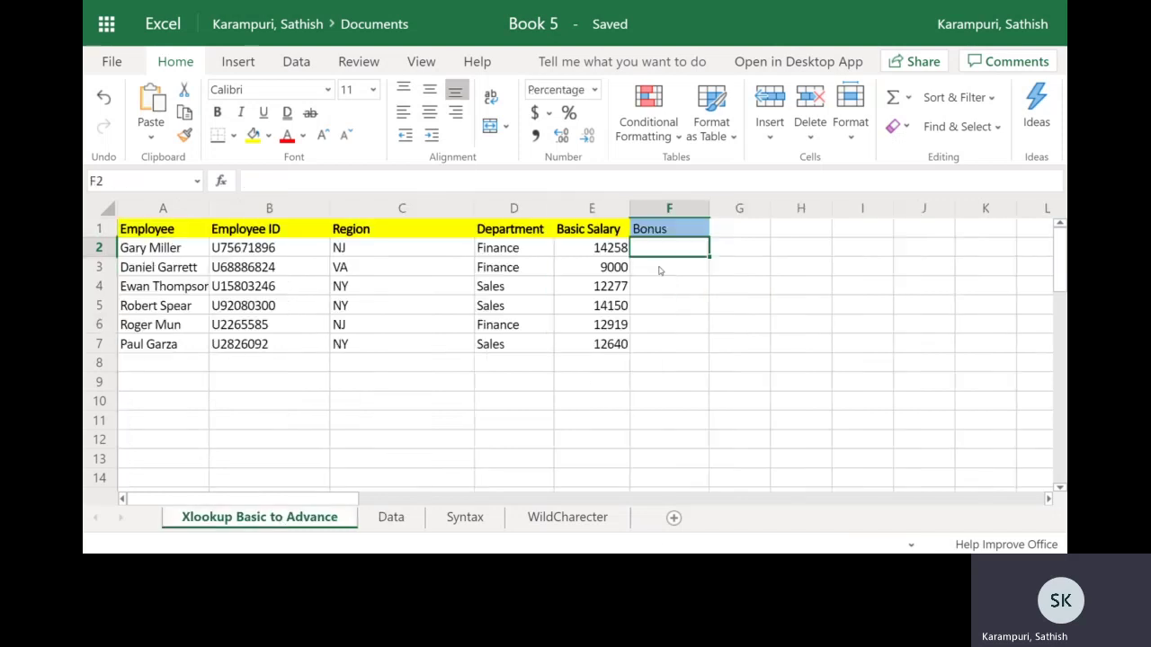
click(465, 517)
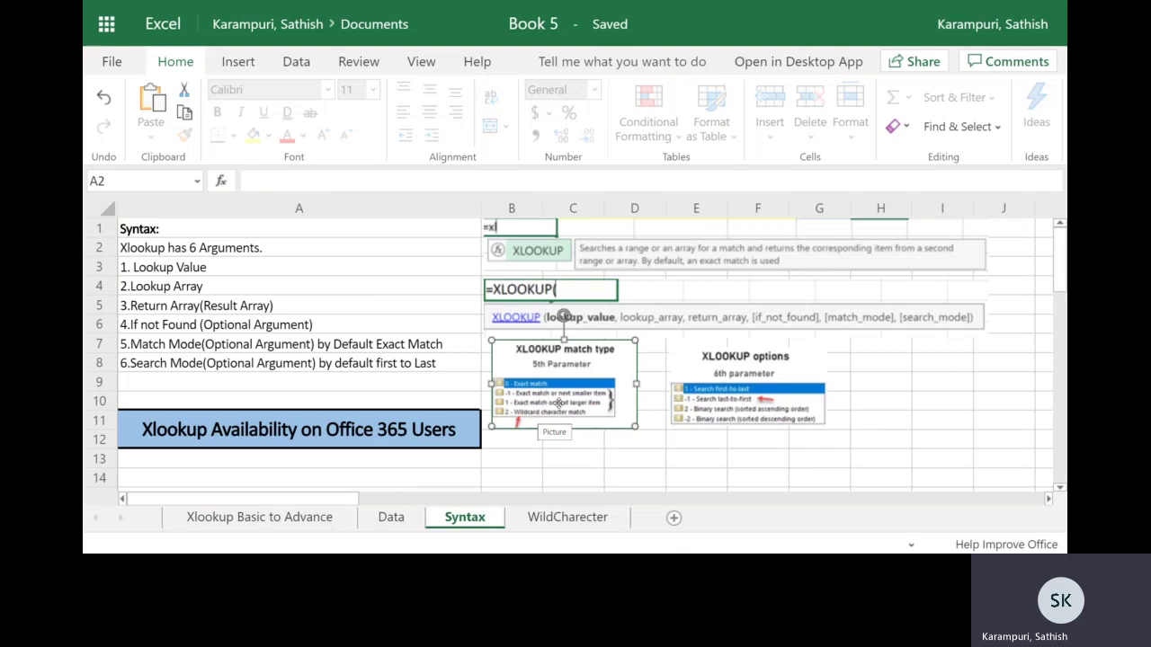
click(261, 516)
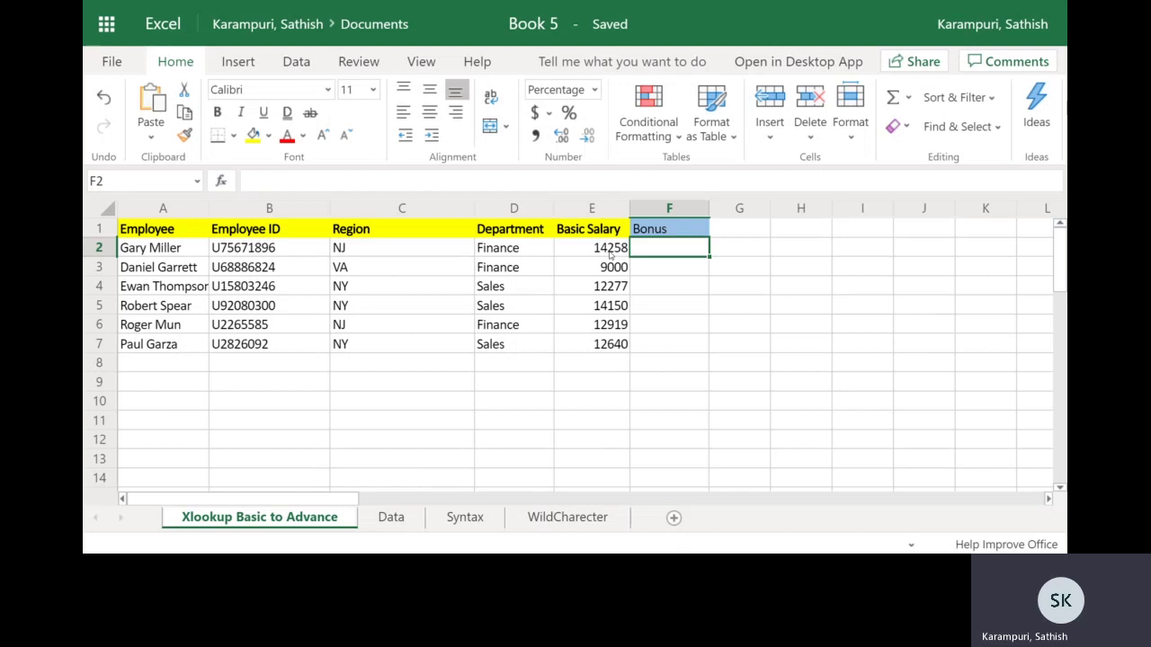
click(391, 518)
click(591, 274)
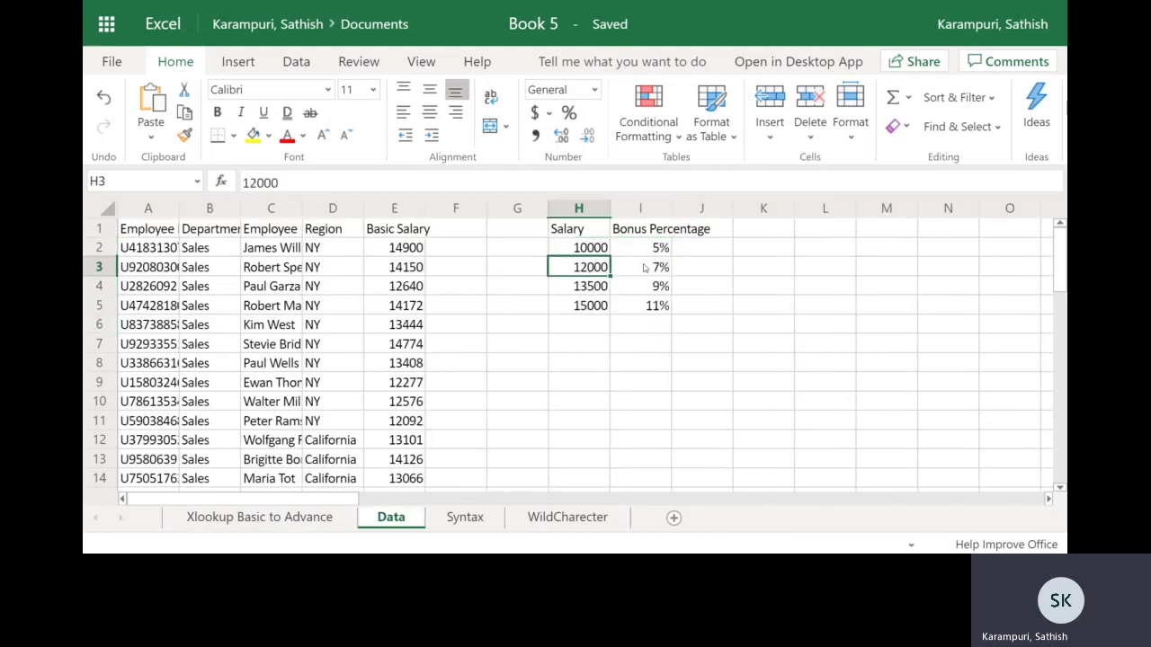
drag(592, 279, 587, 309)
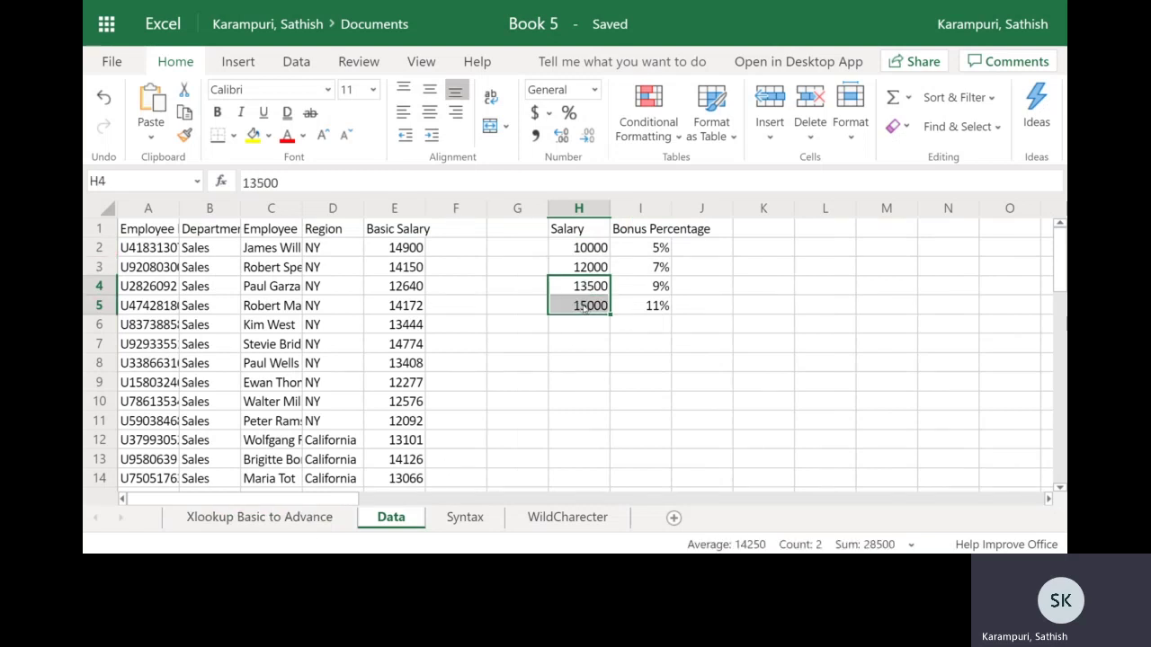
click(659, 287)
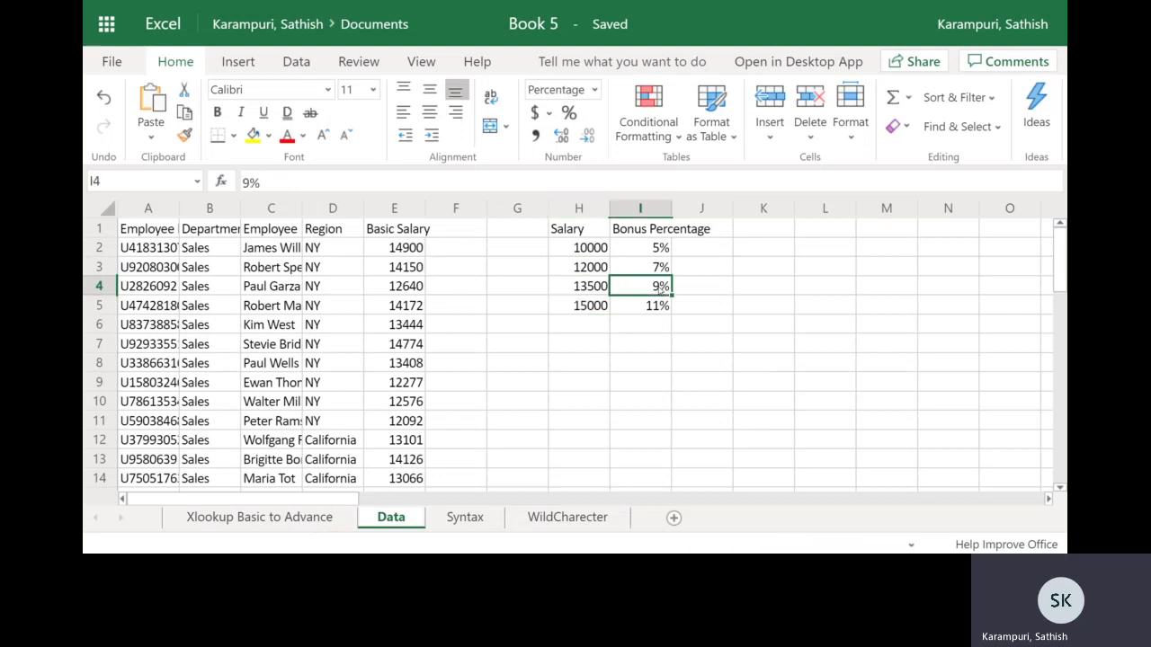
double_click(614, 290)
click(259, 517)
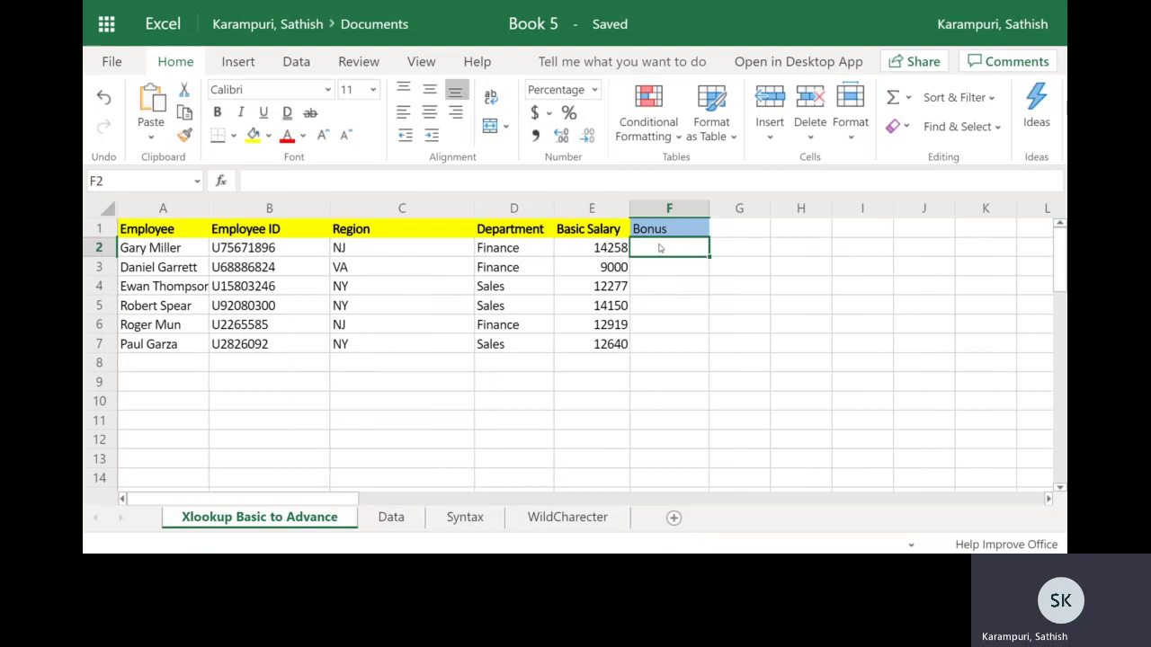
Step: Enter an XLOOKUP in F2 matching E2's salary against the Data sheet's salary and bonus columns
text(=xl)
key(Tab)
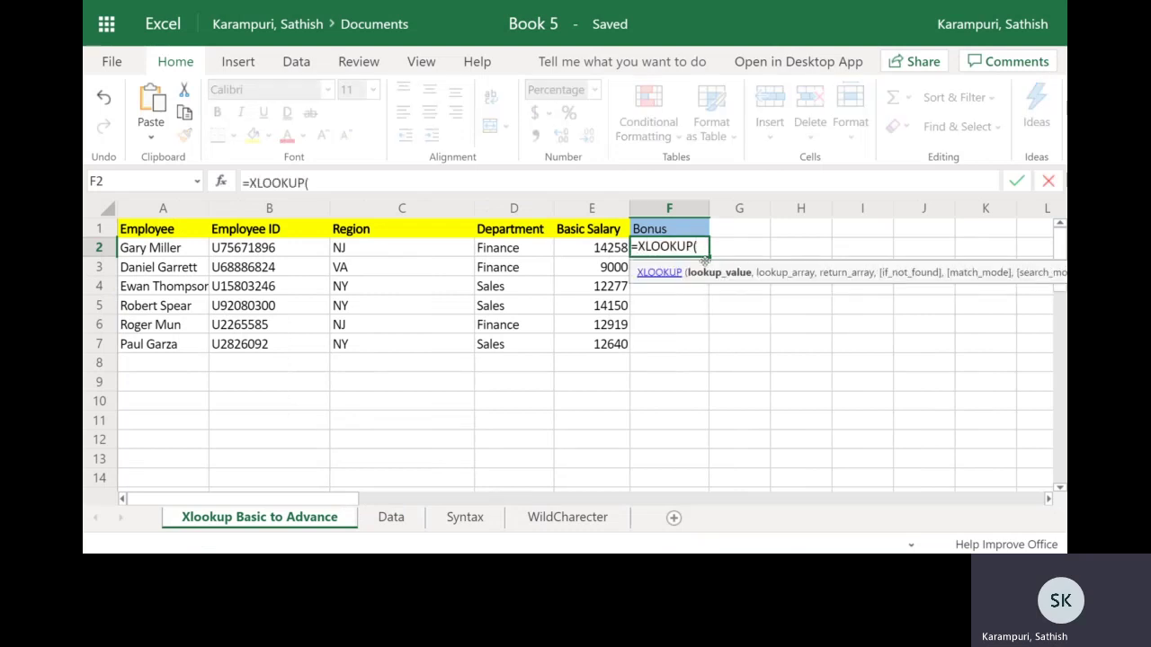
click(612, 252)
text(,)
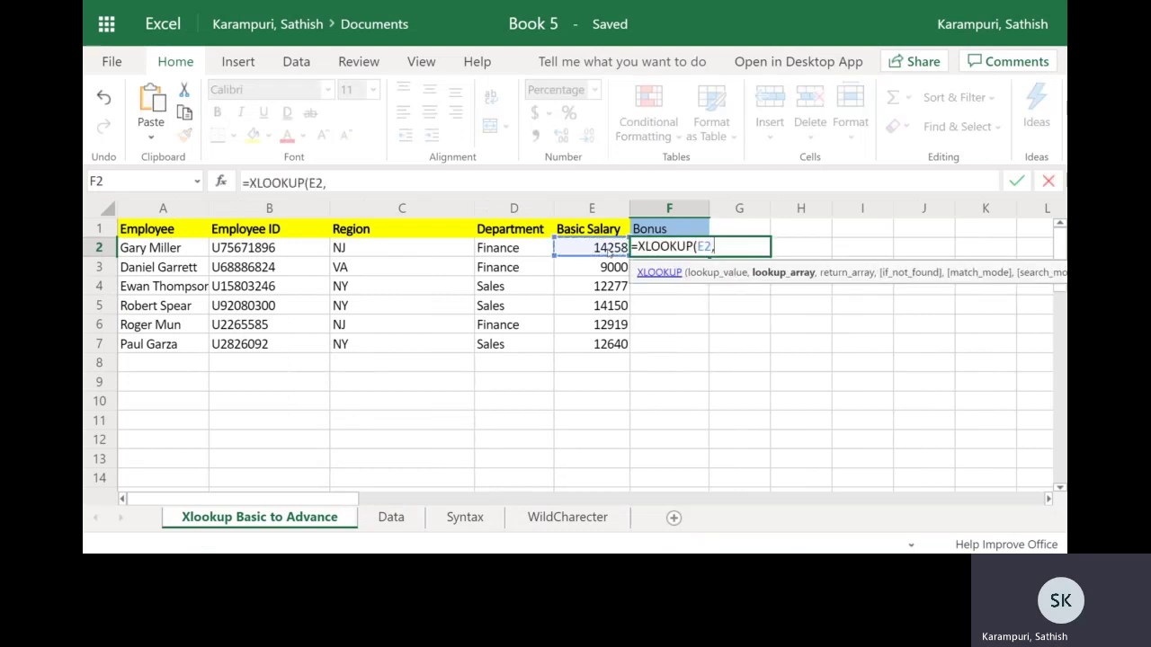
click(391, 519)
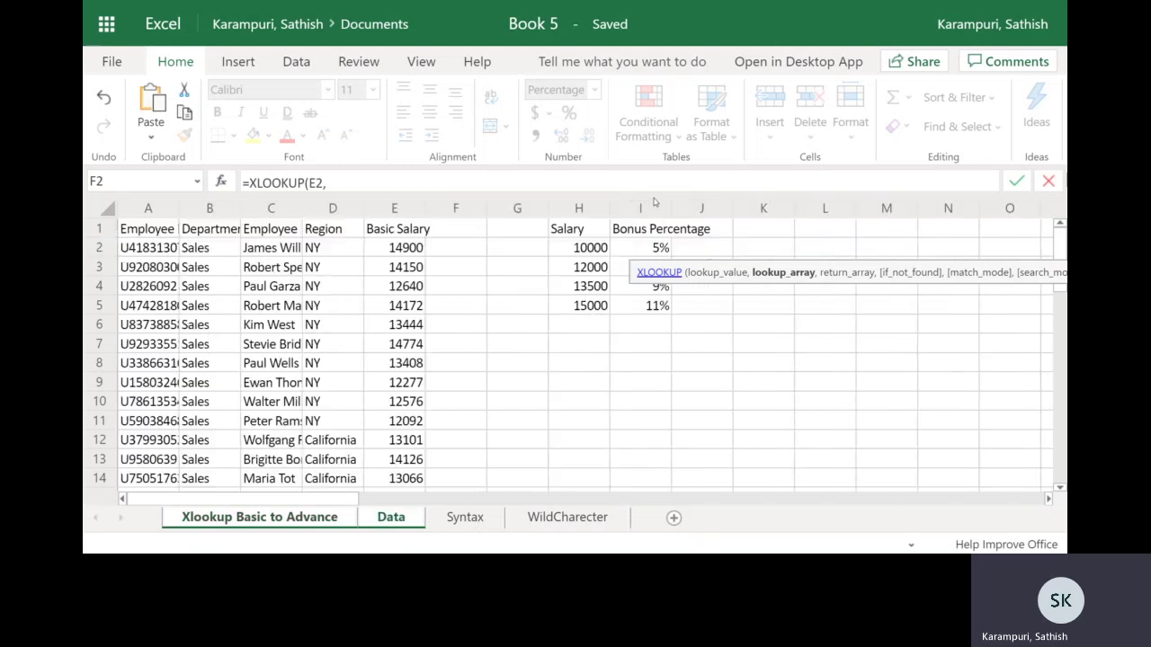
click(580, 209)
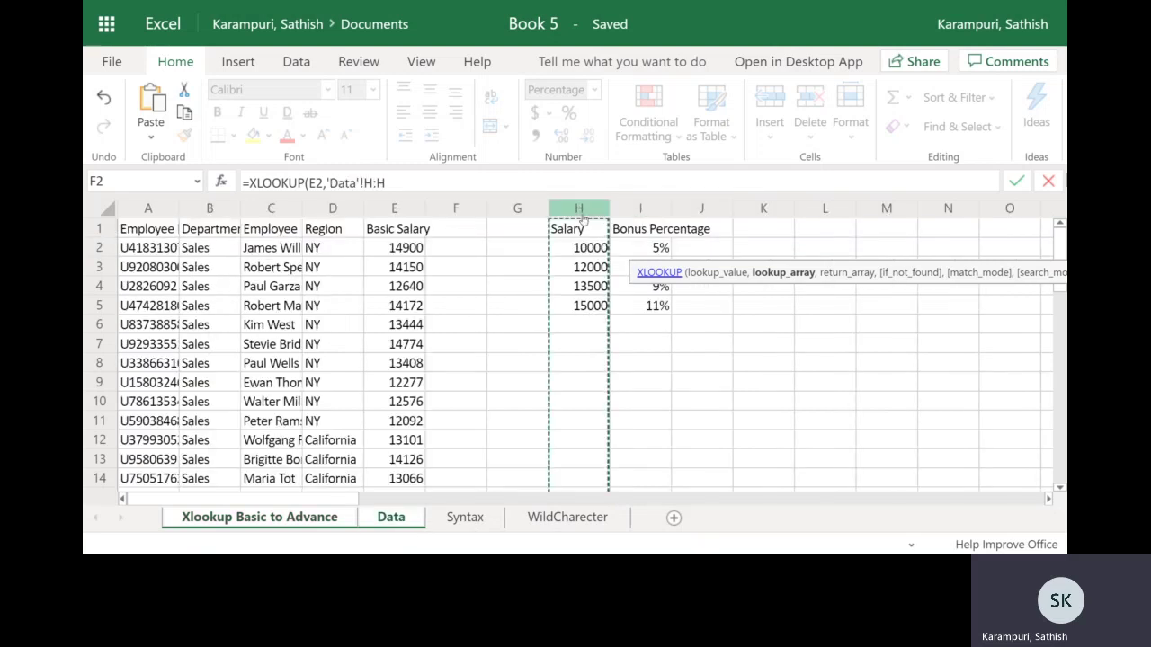
text(,)
click(641, 212)
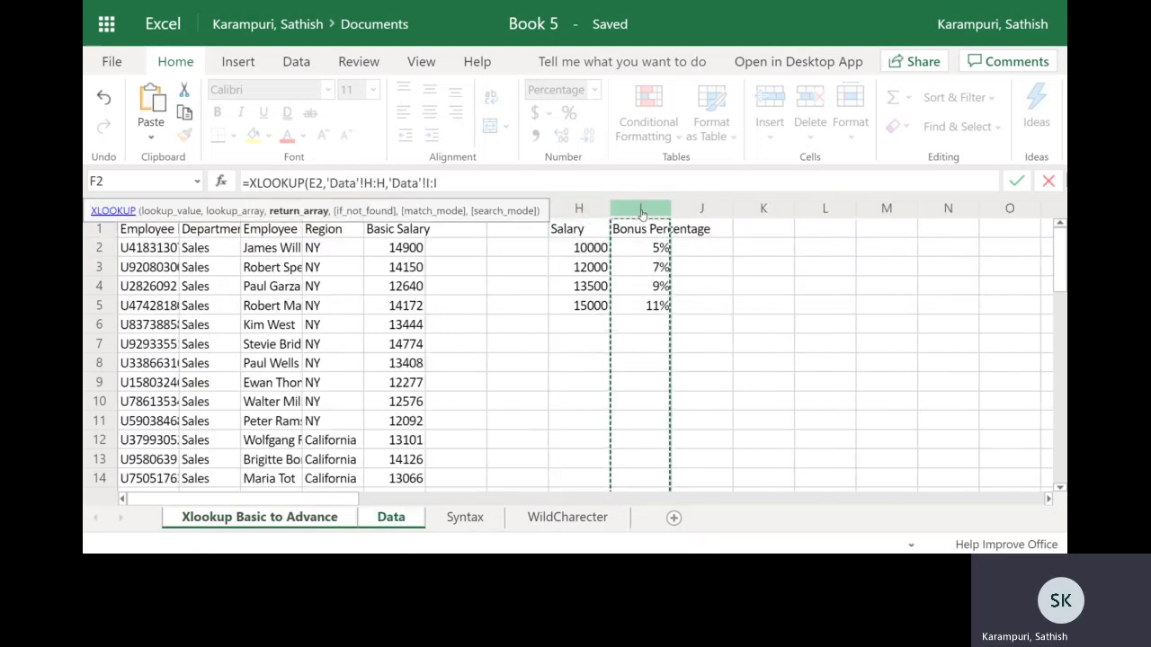
text())
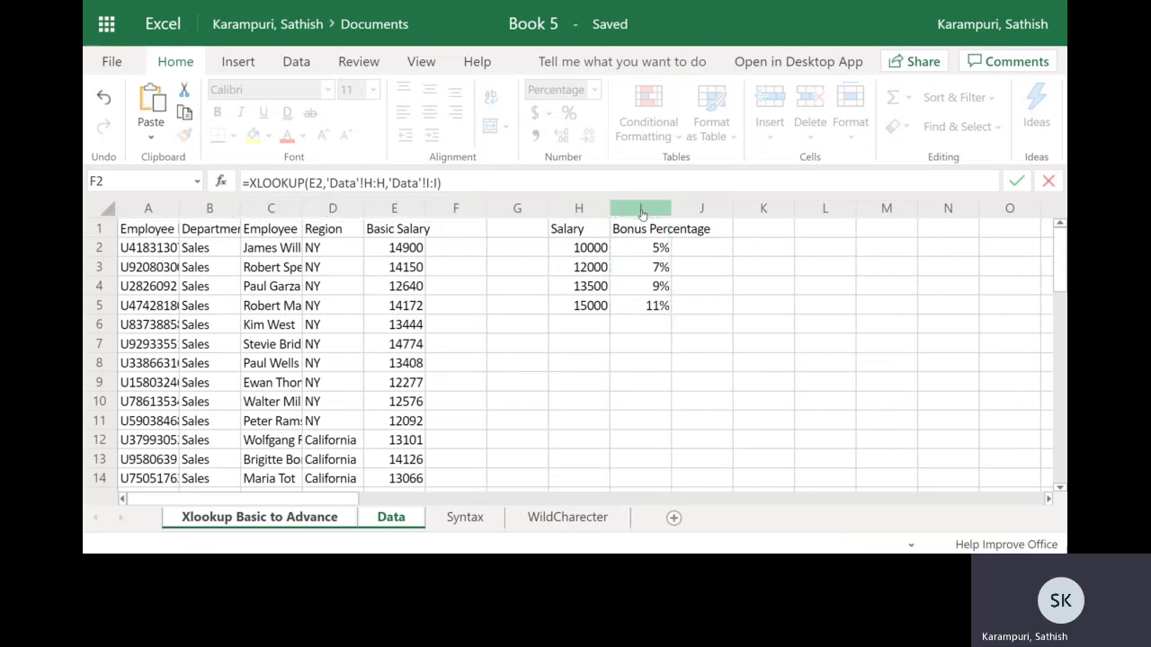
key(Return)
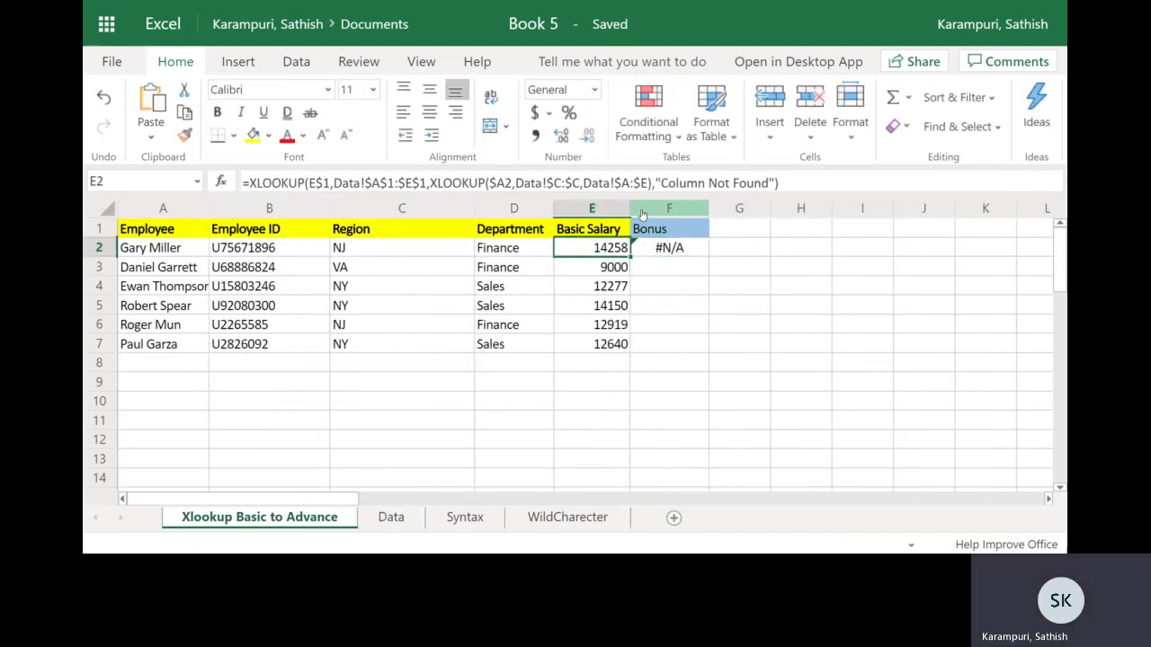
Step: Add 0 as if_not_found and -1 next-smaller match mode to F2's formula
key(Right)
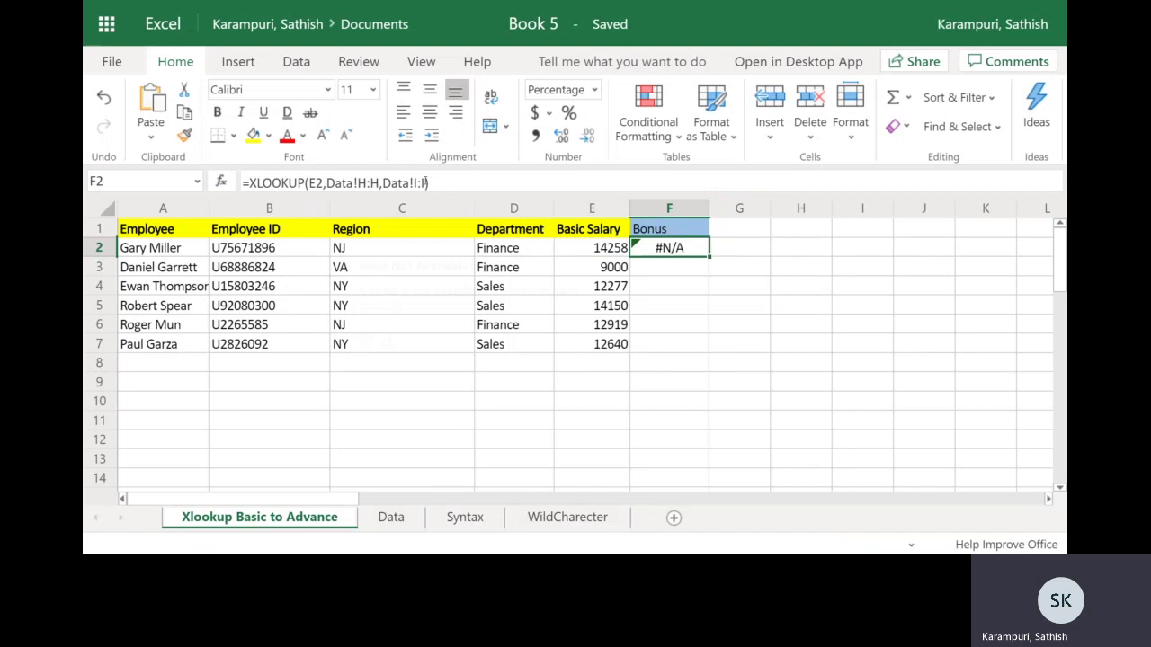
key(F2)
text(,0)
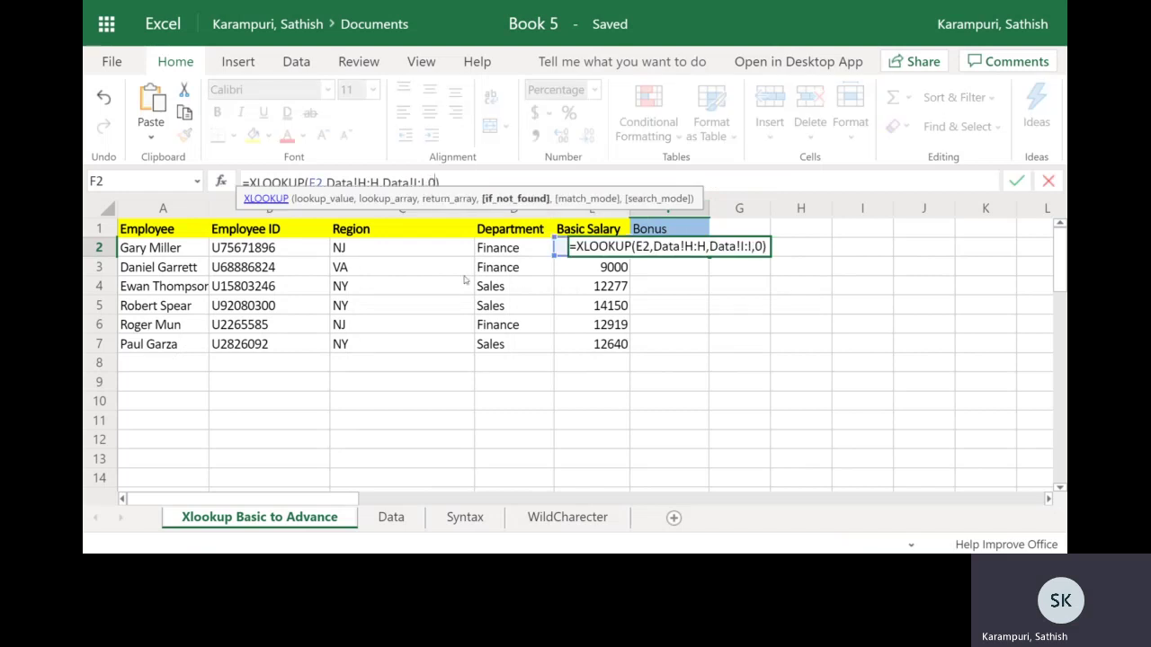
key(BackSpace)
text(,)
key(BackSpace)
text(0)
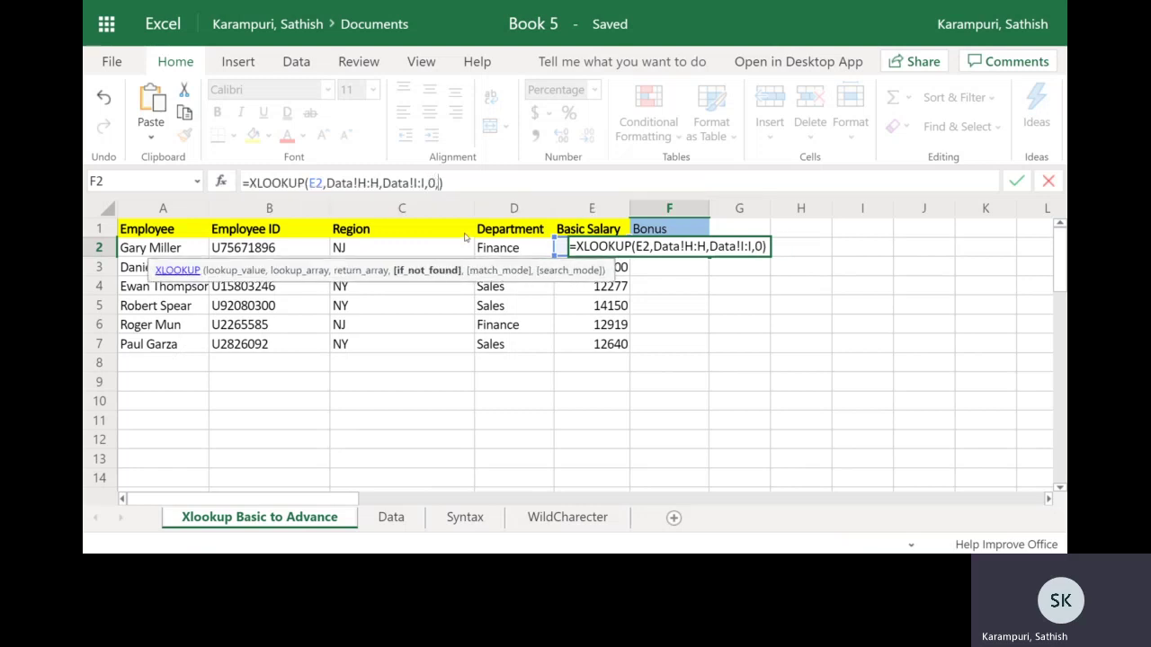
text(,)
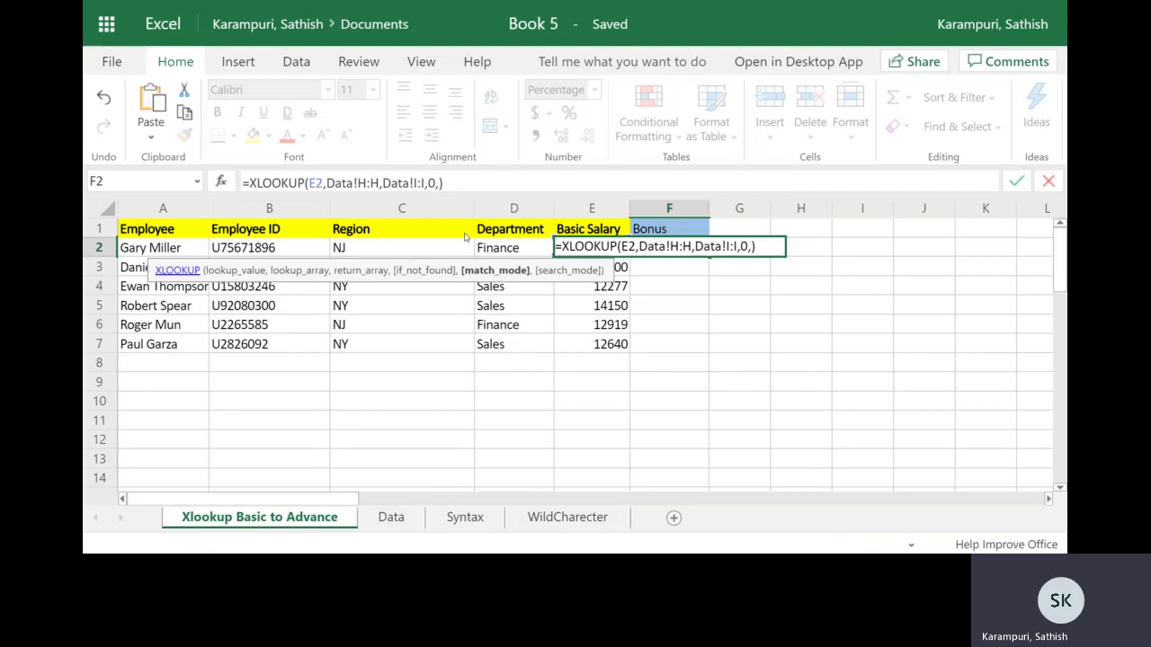
text(-1)
key(Return)
Step: Fill the bonus formula down through F7 and check row 3's 9000 salary result
key(Up)
key(shift+Down)
key(shift+Down)
key(shift+Down)
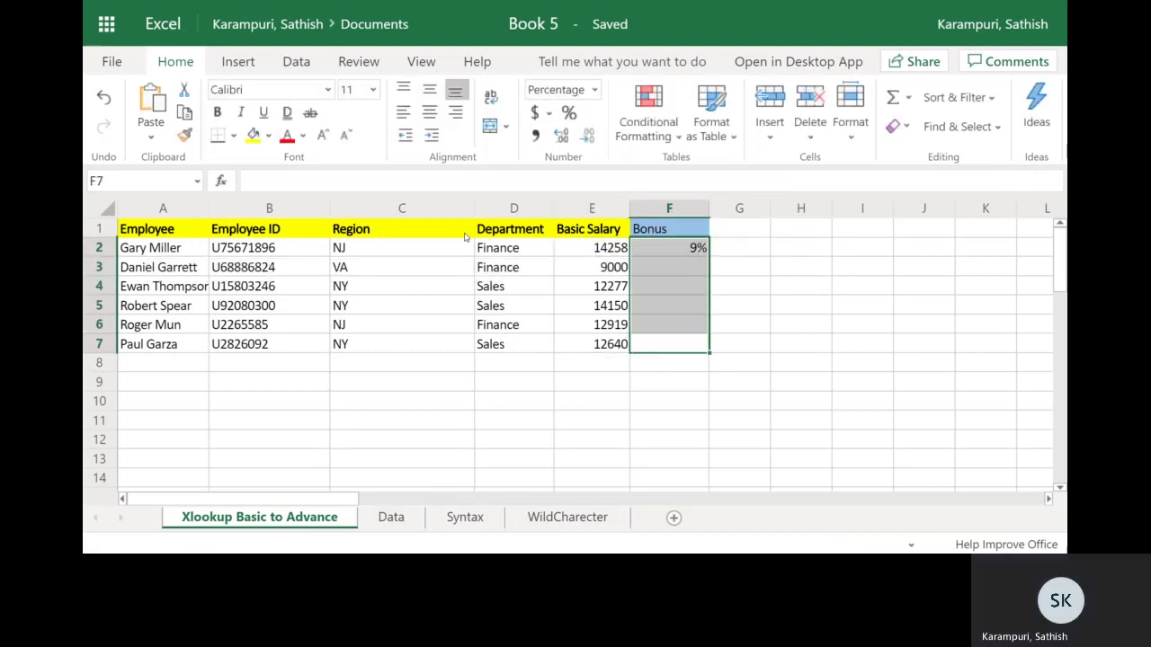
key(ctrl+d)
key(Up)
key(Down)
key(Down)
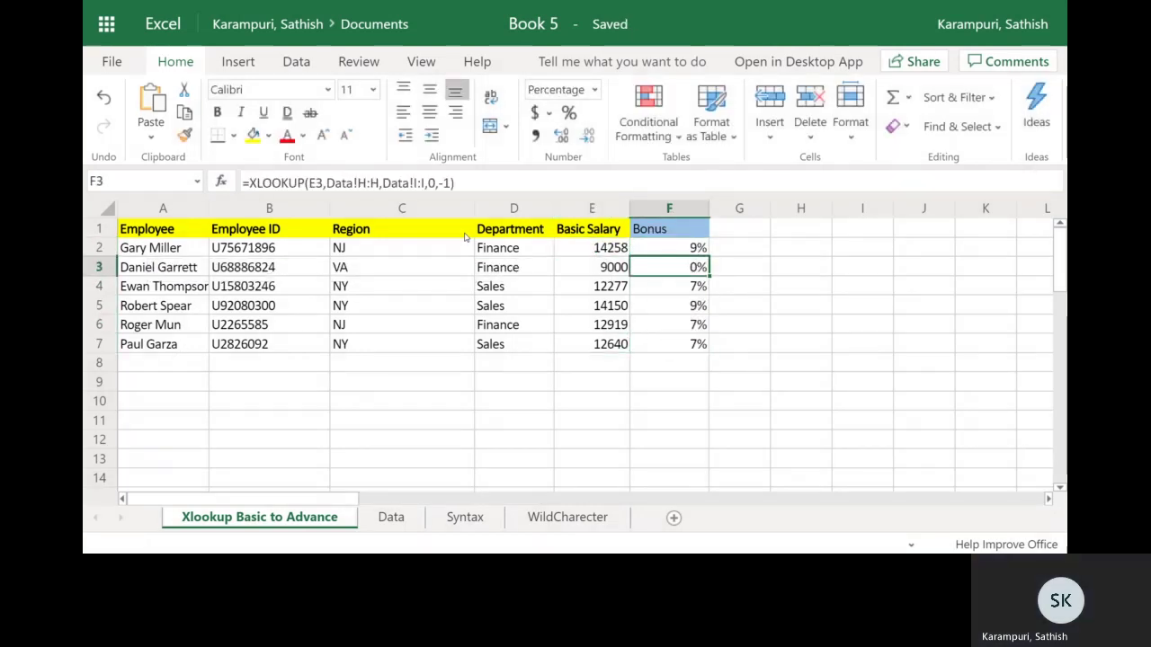
key(shift+space)
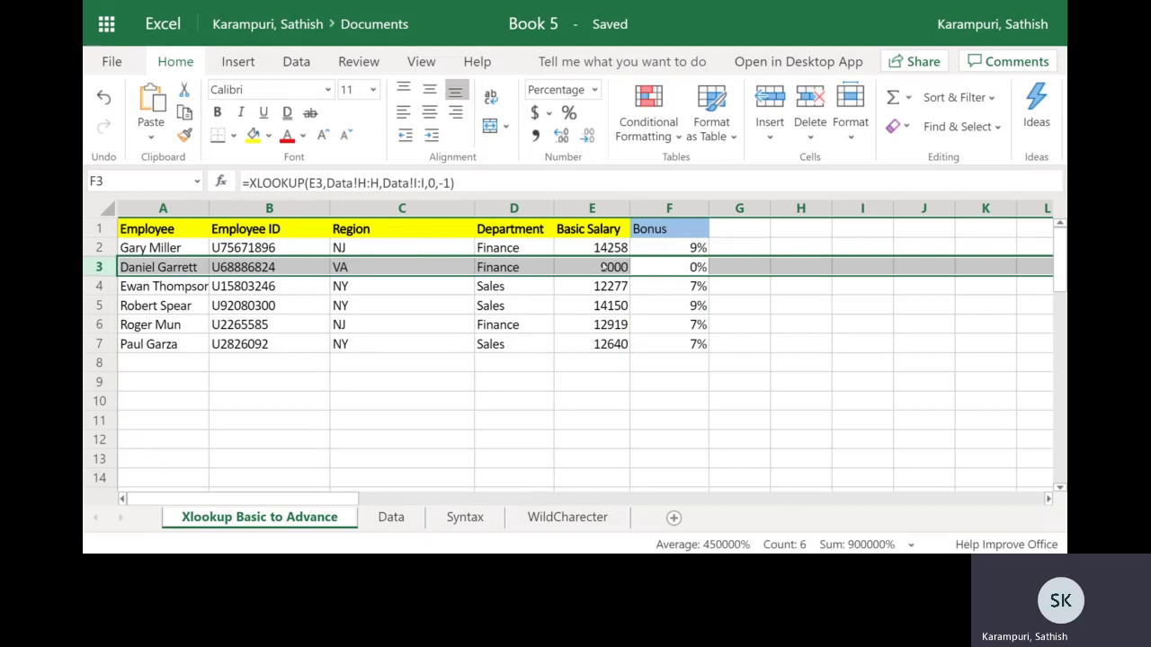
key(Left)
key(Right)
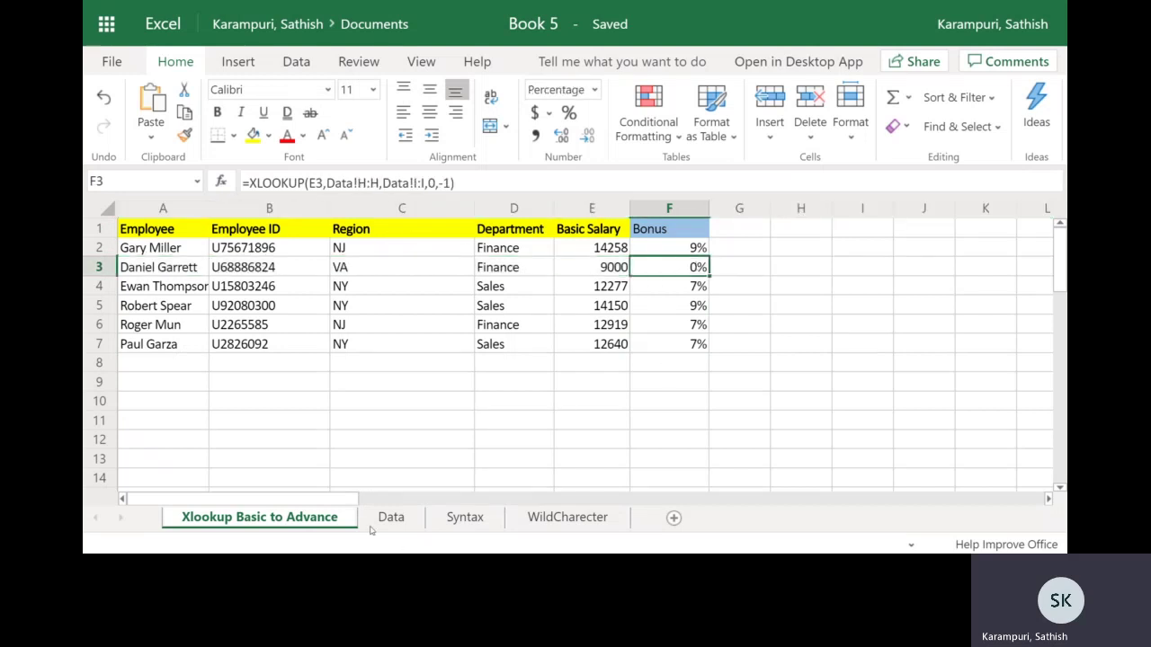
key(ctrl+Page_Down)
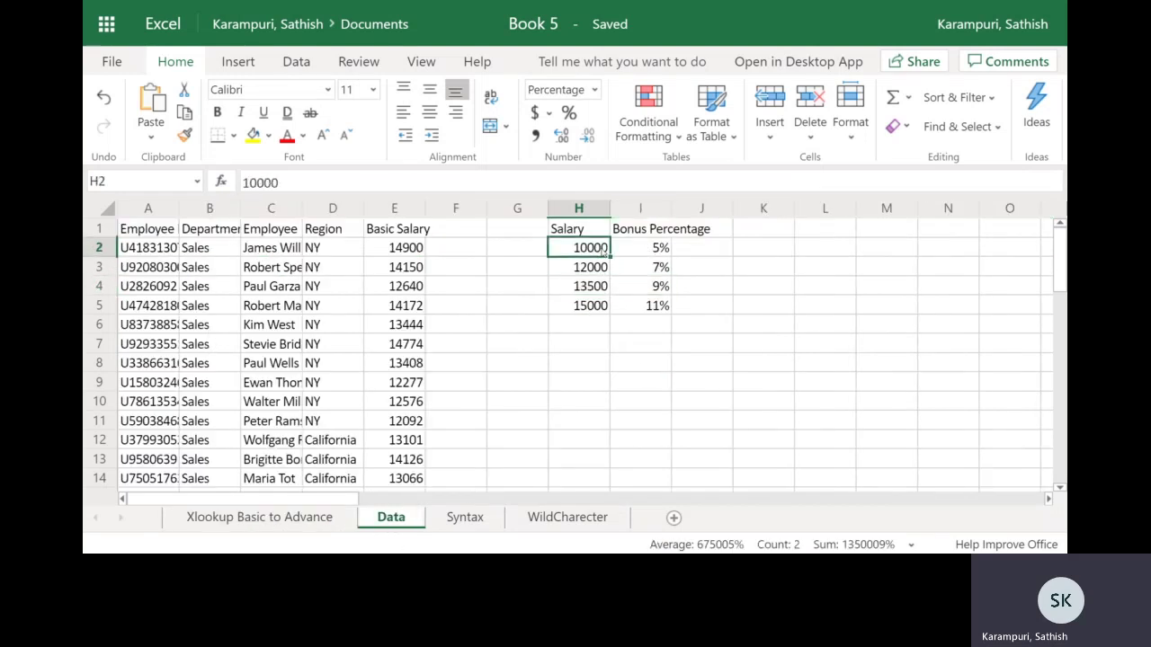
Step: Compare the Data sheet's lowest salary band with the 9000 salary and its 0% bonus
drag(594, 248, 654, 256)
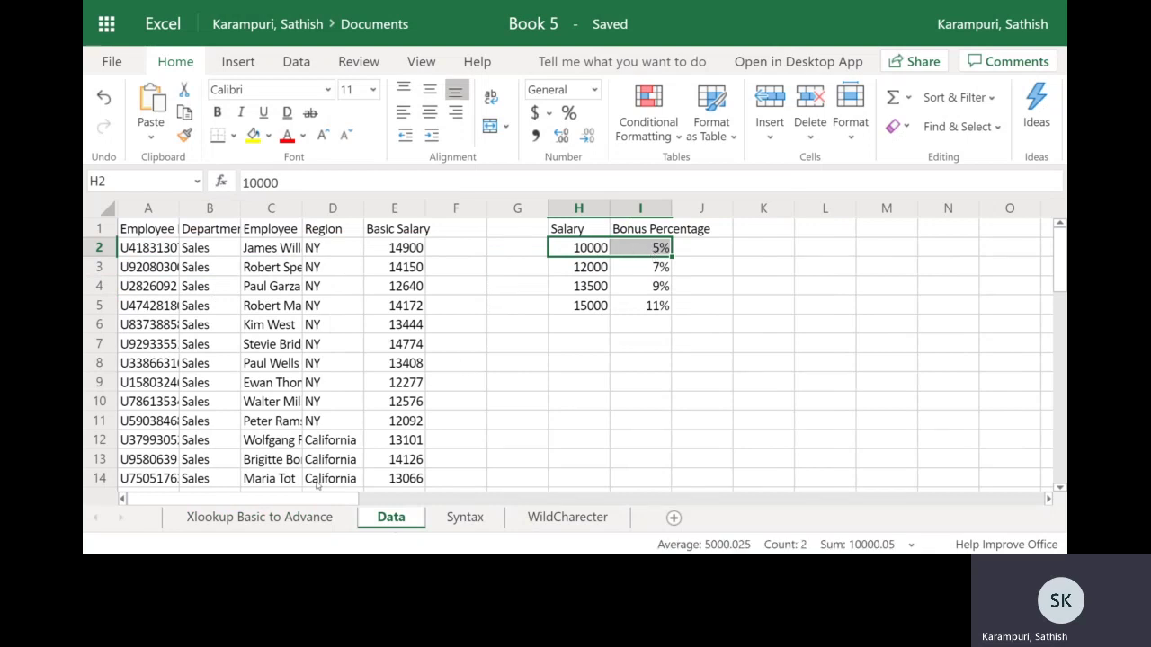
key(ctrl+Page_Up)
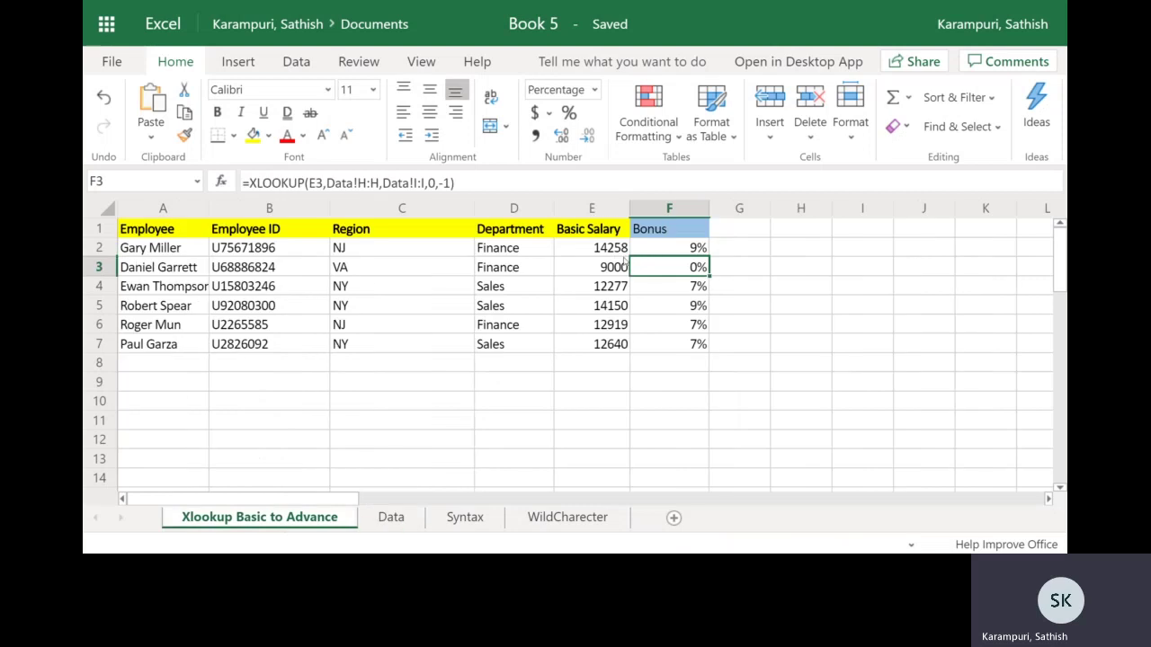
drag(600, 267, 670, 272)
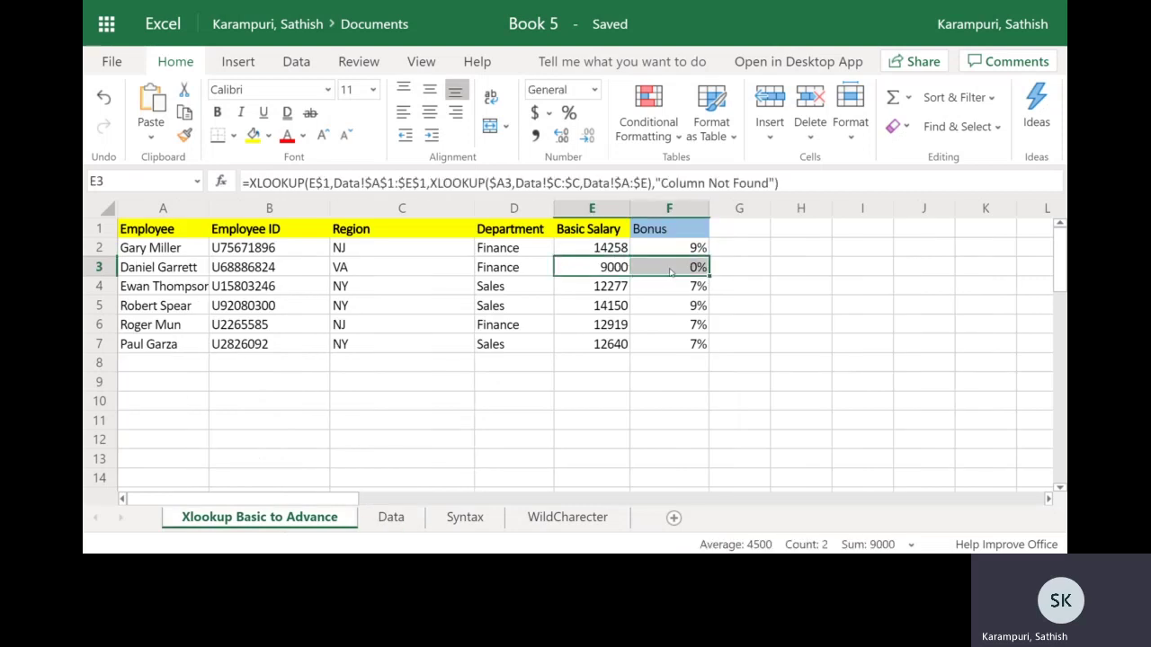
key(Up)
key(Up)
key(Right)
key(Down)
key(Down)
key(Up)
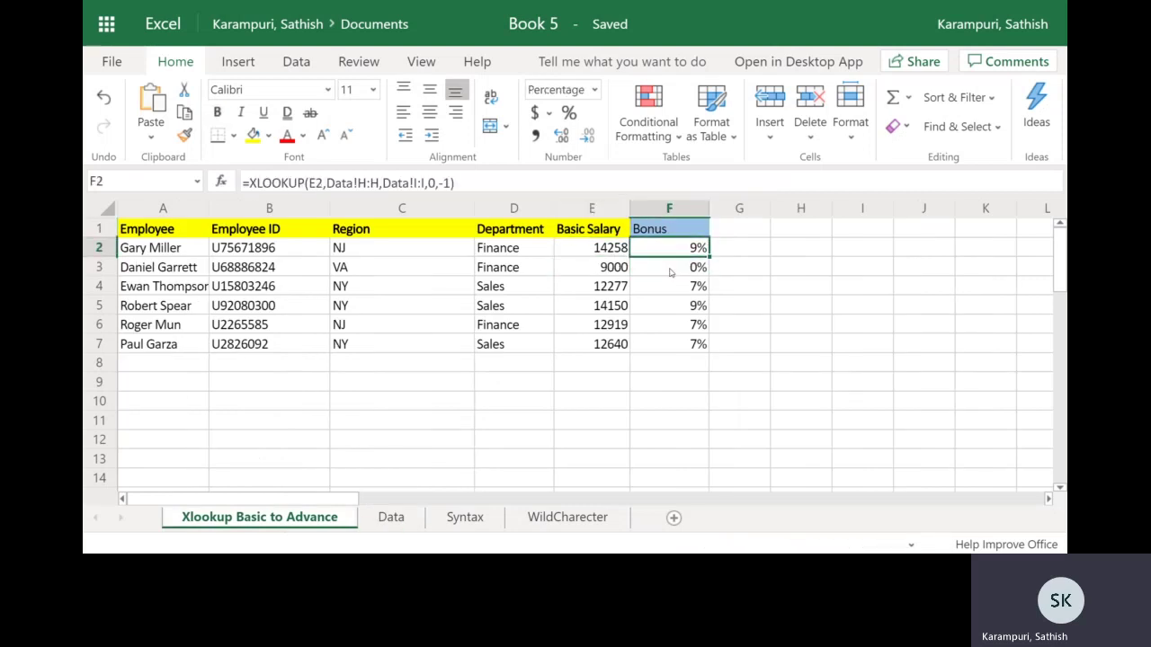
Step: Review F2's XLOOKUP arguments unchanged and select the employee table A1:F7
double_click(432, 184)
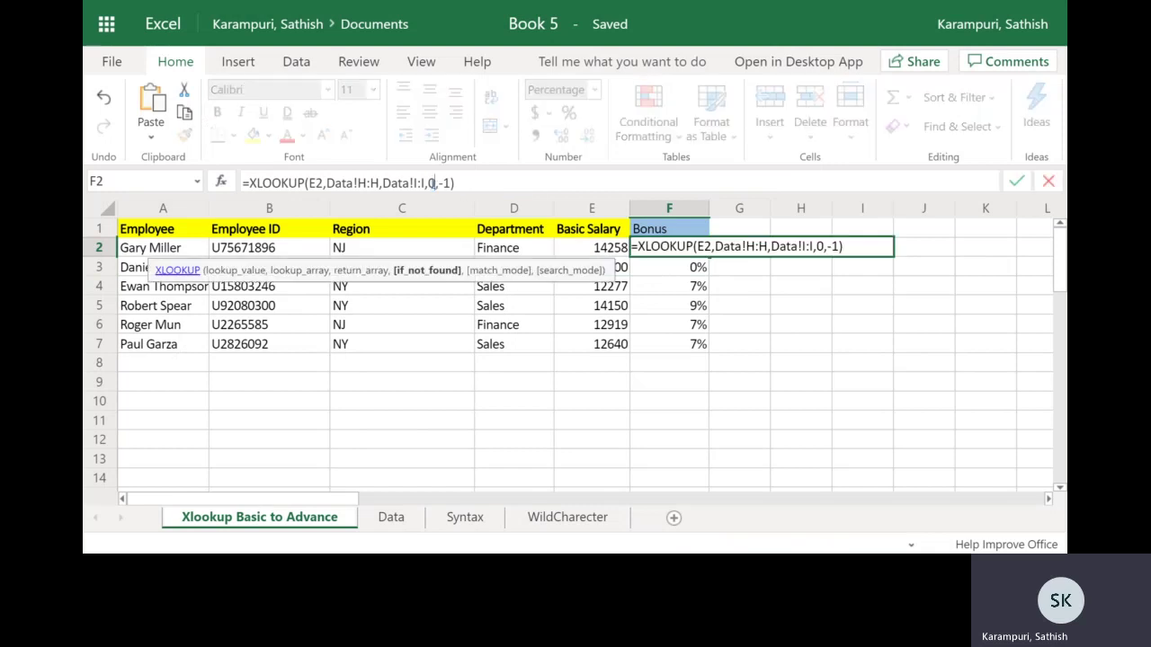
key(Escape)
key(Up)
key(Down)
key(ctrl+Down)
key(ctrl+Home)
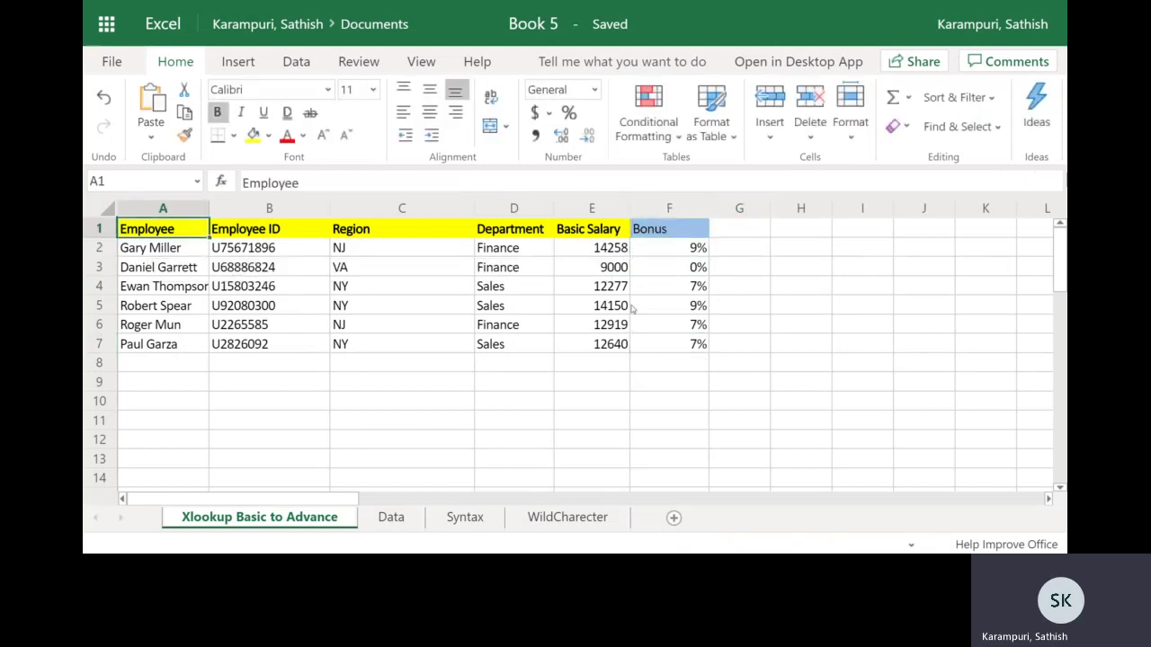
key(ctrl+shift+Right)
key(ctrl+shift+Down)
key(ctrl+shift+Up)
key(ctrl+shift+Left)
key(ctrl+a)
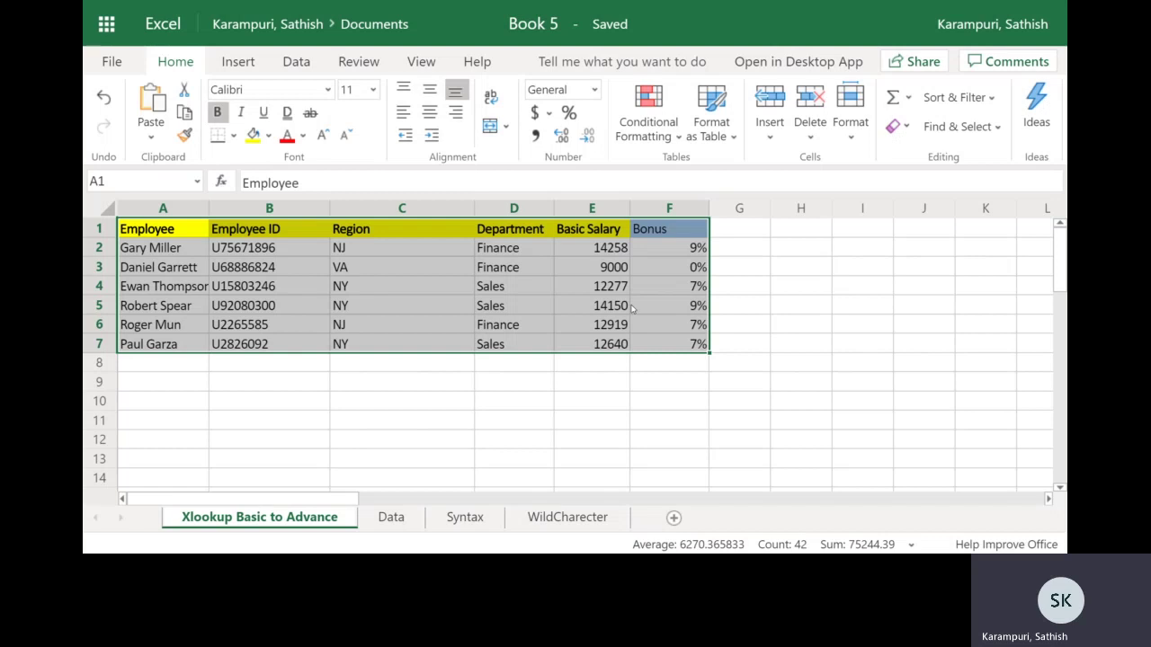
Step: Review F3's formula showing the 0 fallback and -1 match mode, leaving it unchanged
click(668, 260)
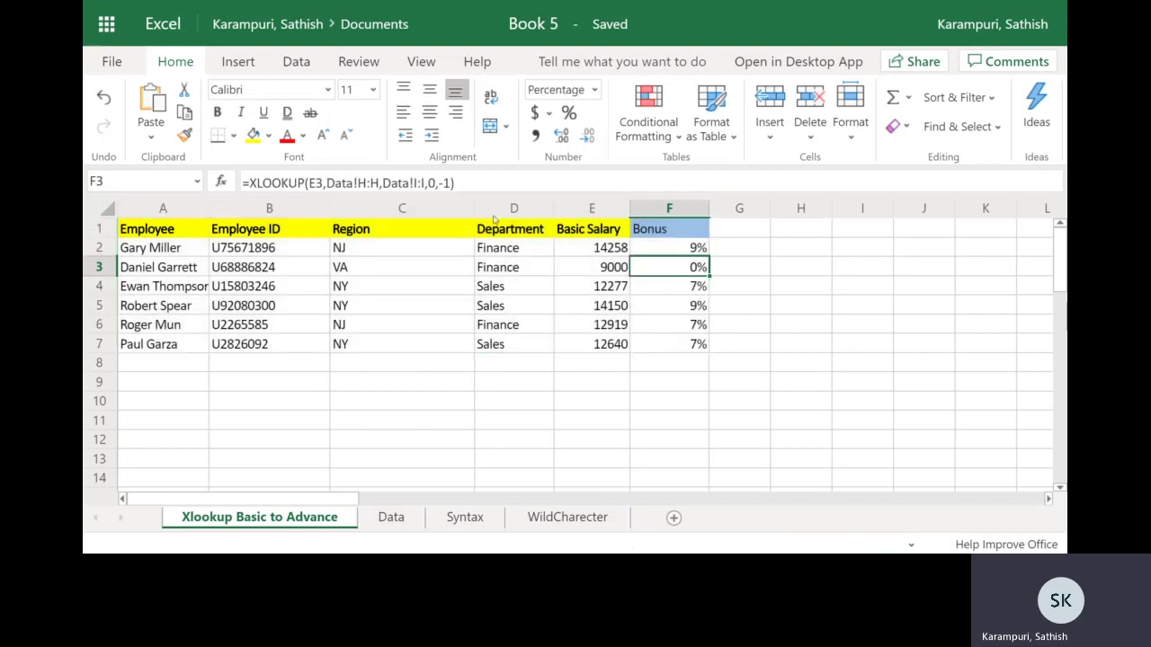
double_click(444, 182)
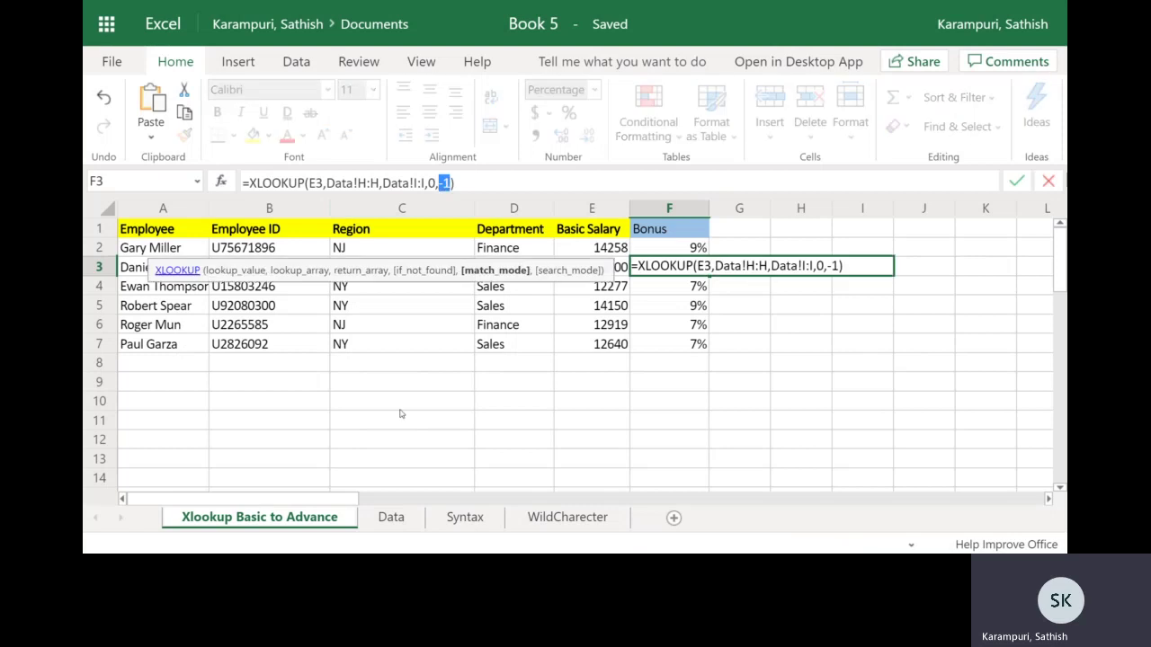
key(Escape)
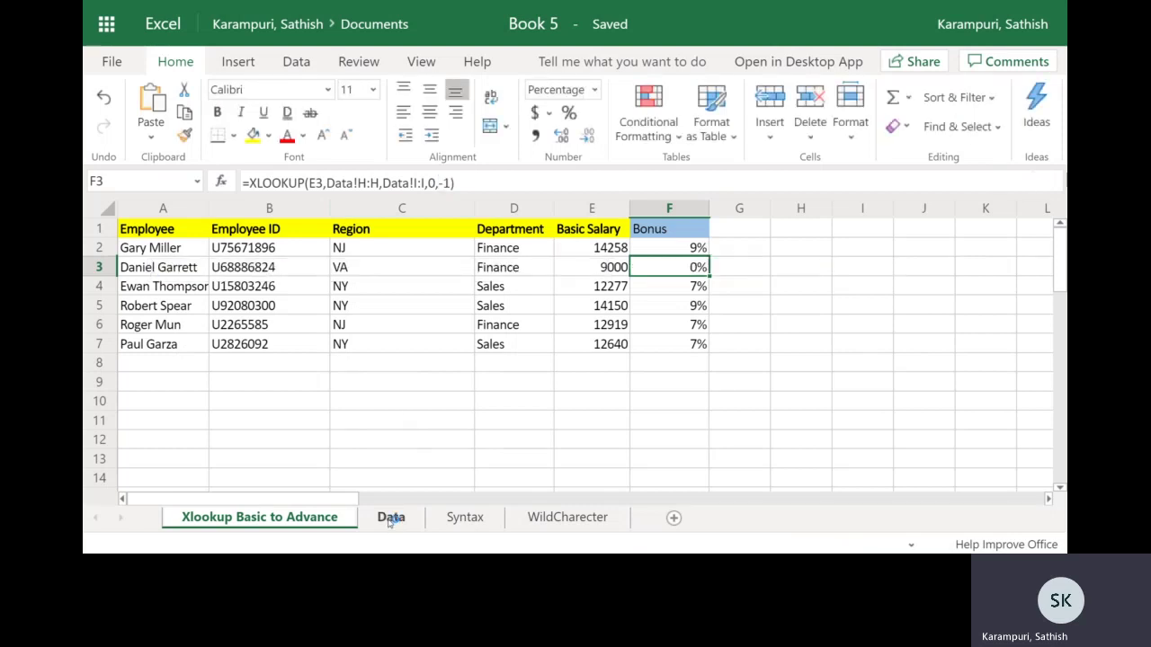
click(390, 518)
Step: Move through the sheet tabs to the WildCharecter sheet
click(295, 514)
click(392, 518)
click(465, 518)
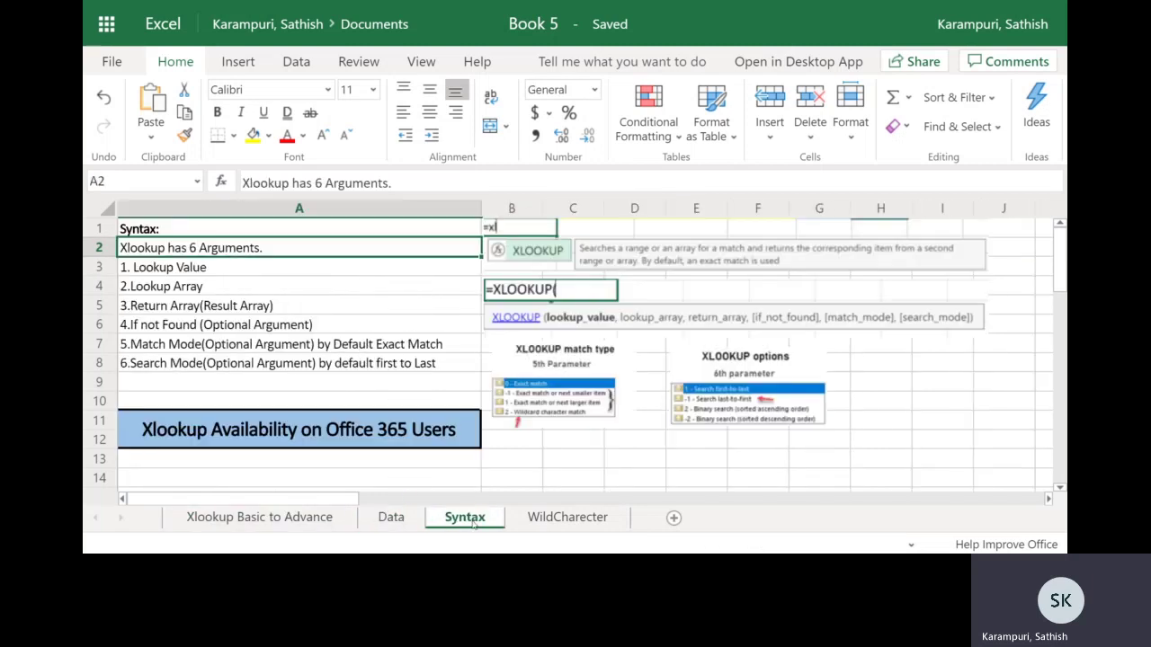
click(539, 519)
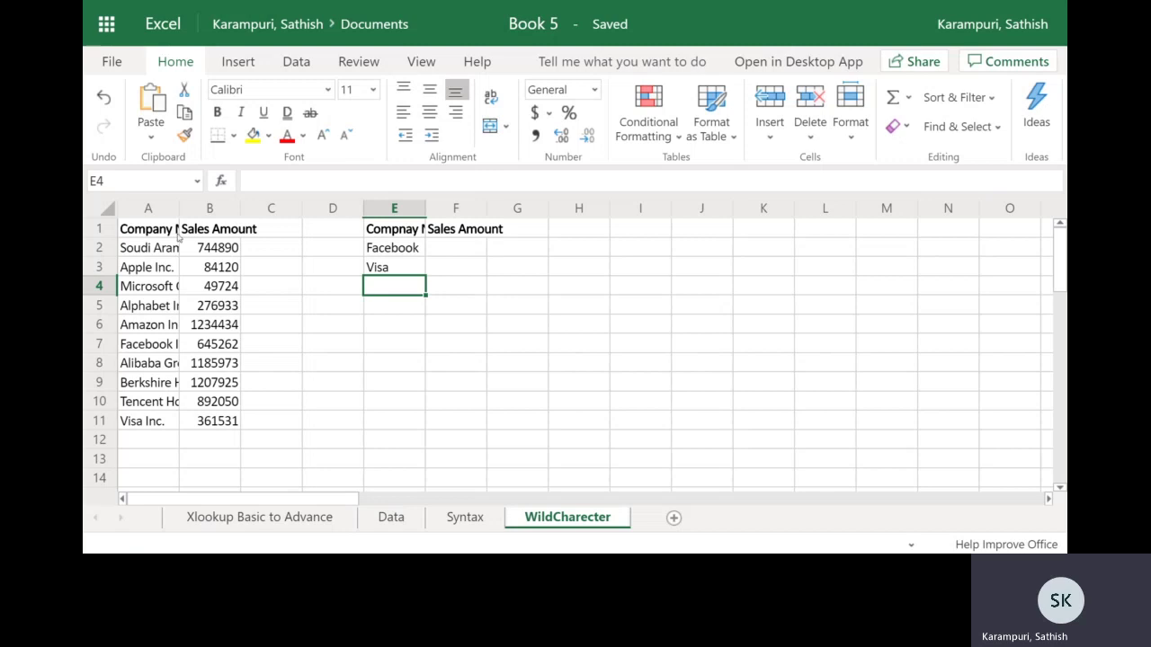
Step: Widen company-name columns A and E so the full names show
drag(179, 209, 252, 209)
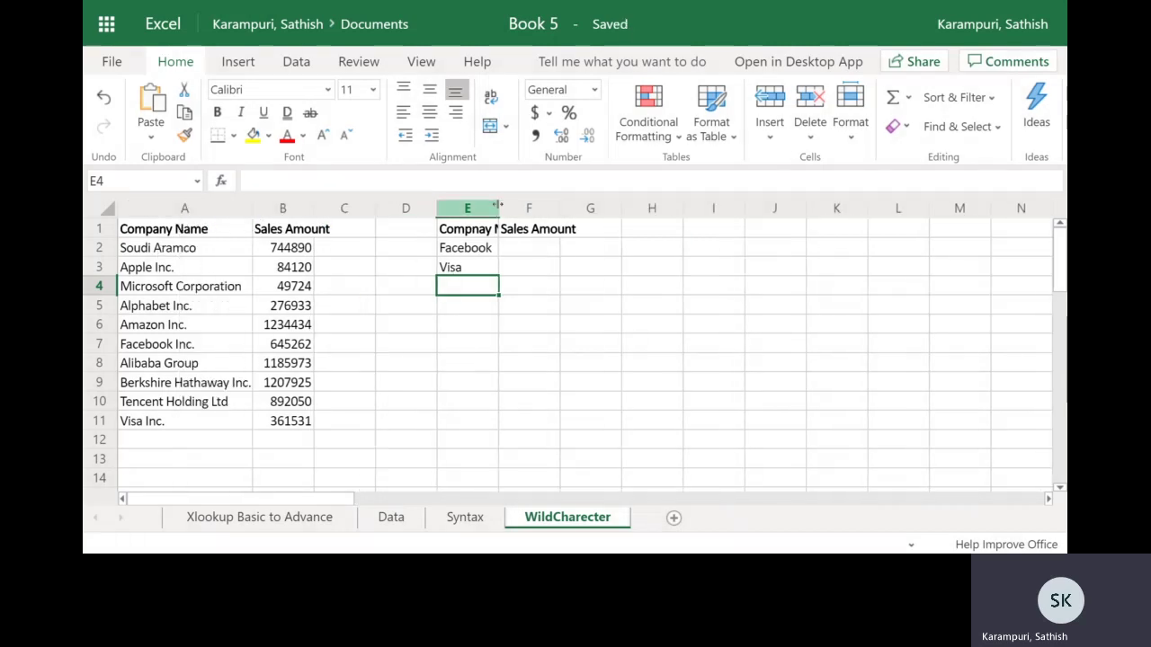
drag(499, 208, 578, 208)
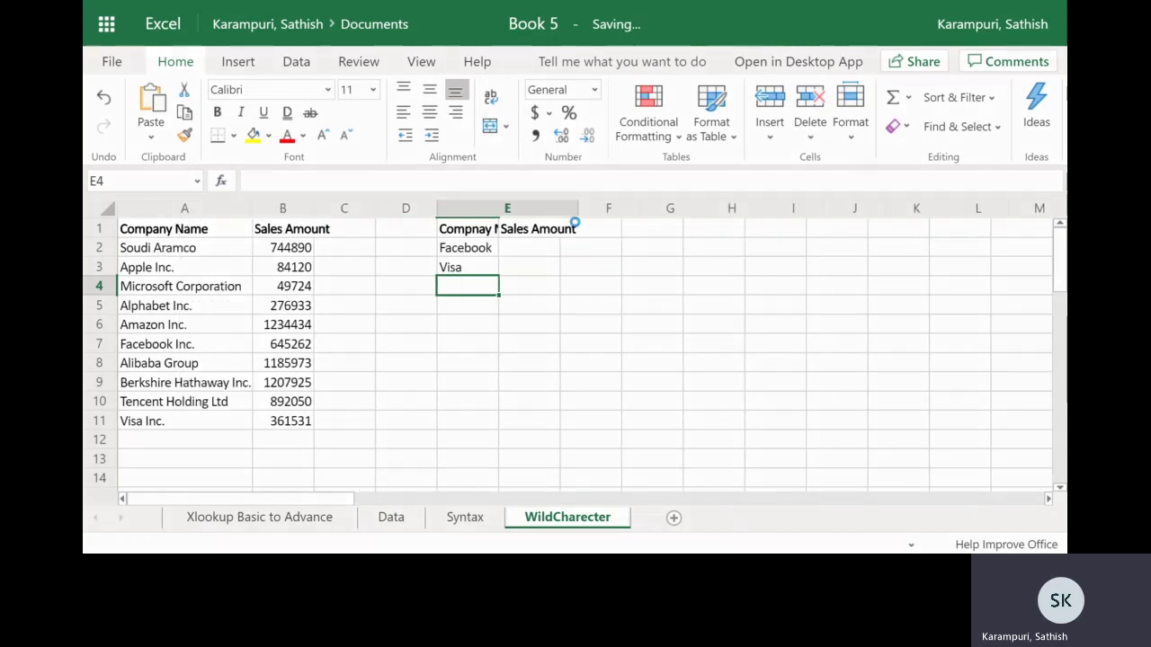
click(611, 250)
click(468, 518)
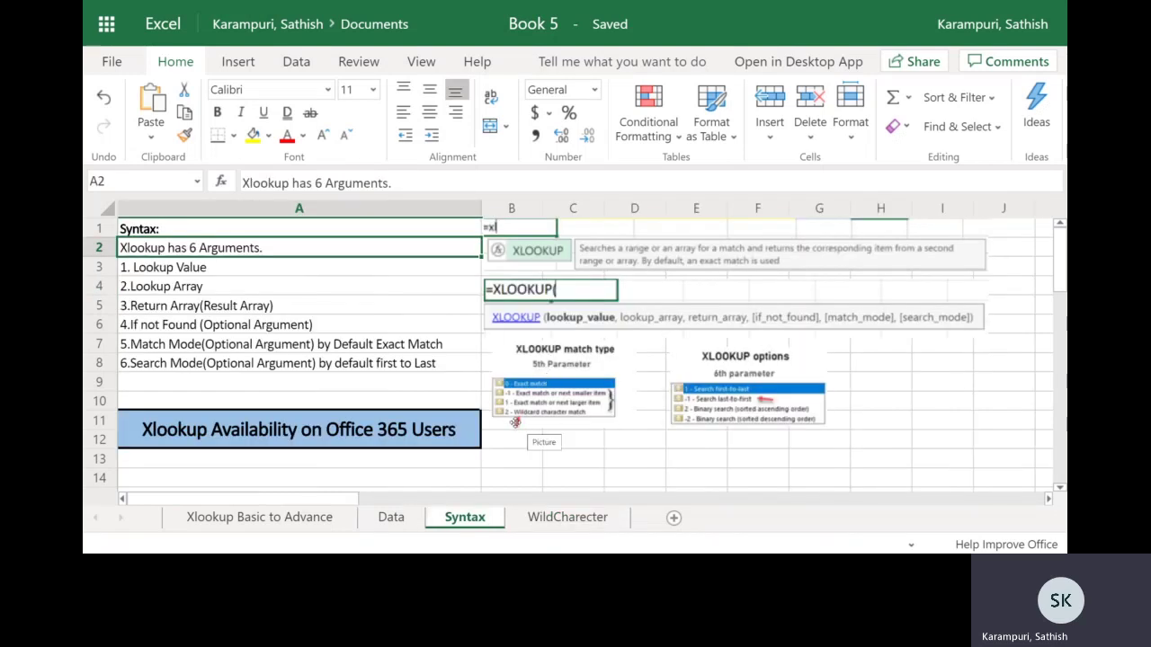
click(565, 518)
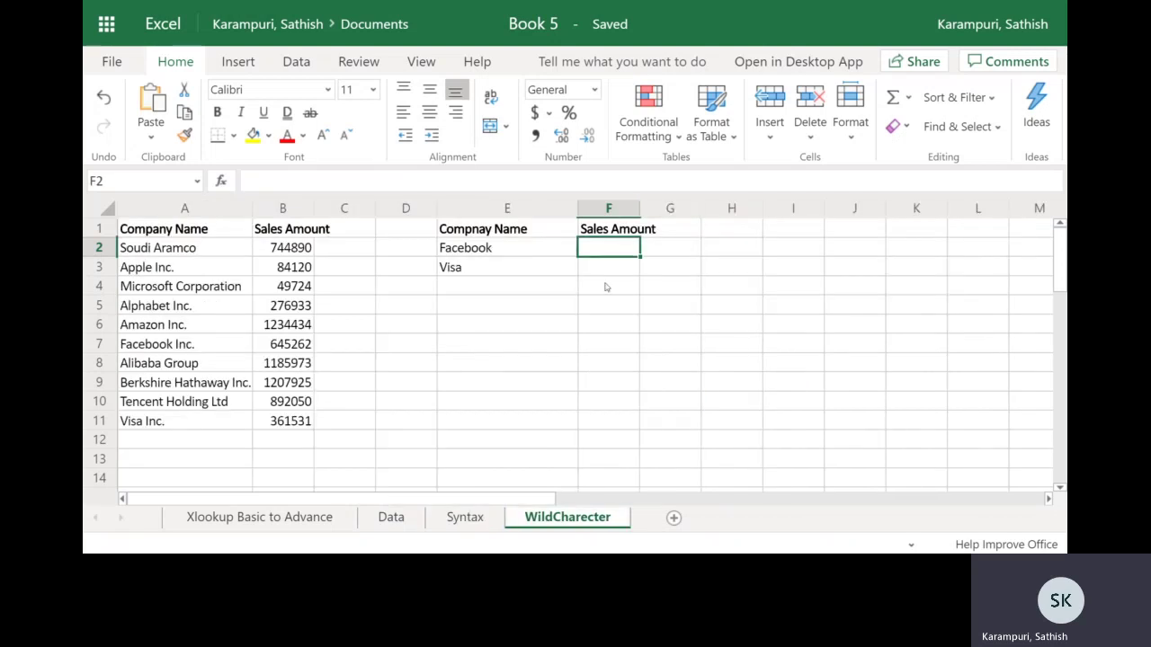
Step: Check the full Facebook Inc. entry at the end of the company list without changing it
key(Left)
key(Left)
key(Right)
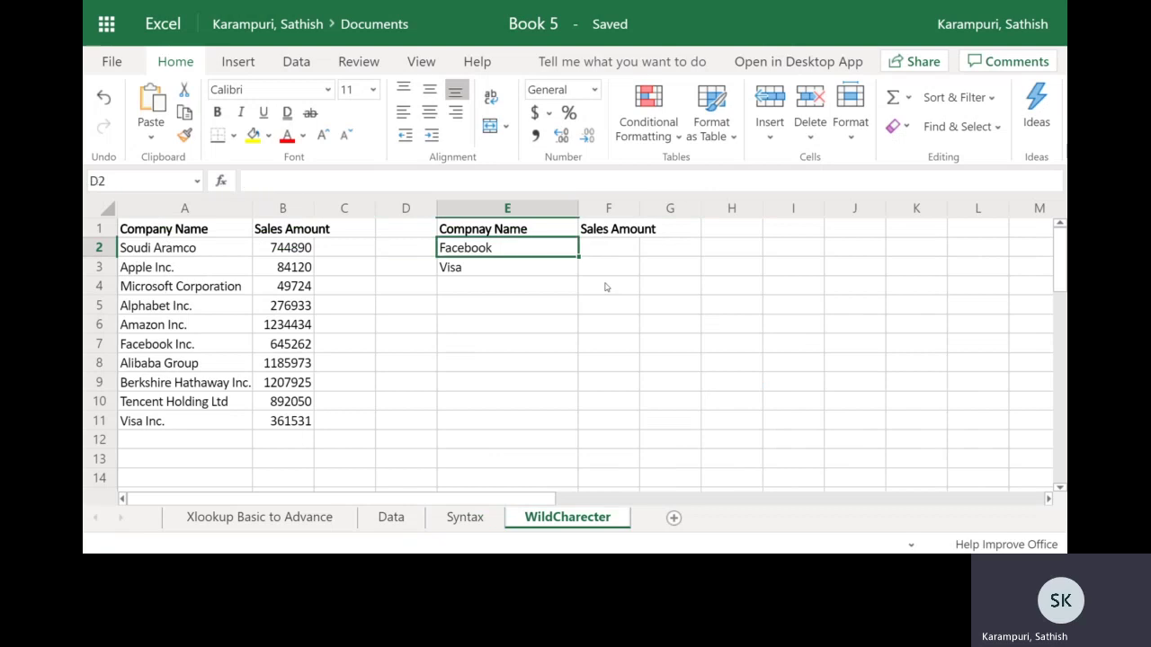
key(Home)
key(ctrl+Down)
key(Up)
key(Up)
key(Up)
key(Up)
key(Up)
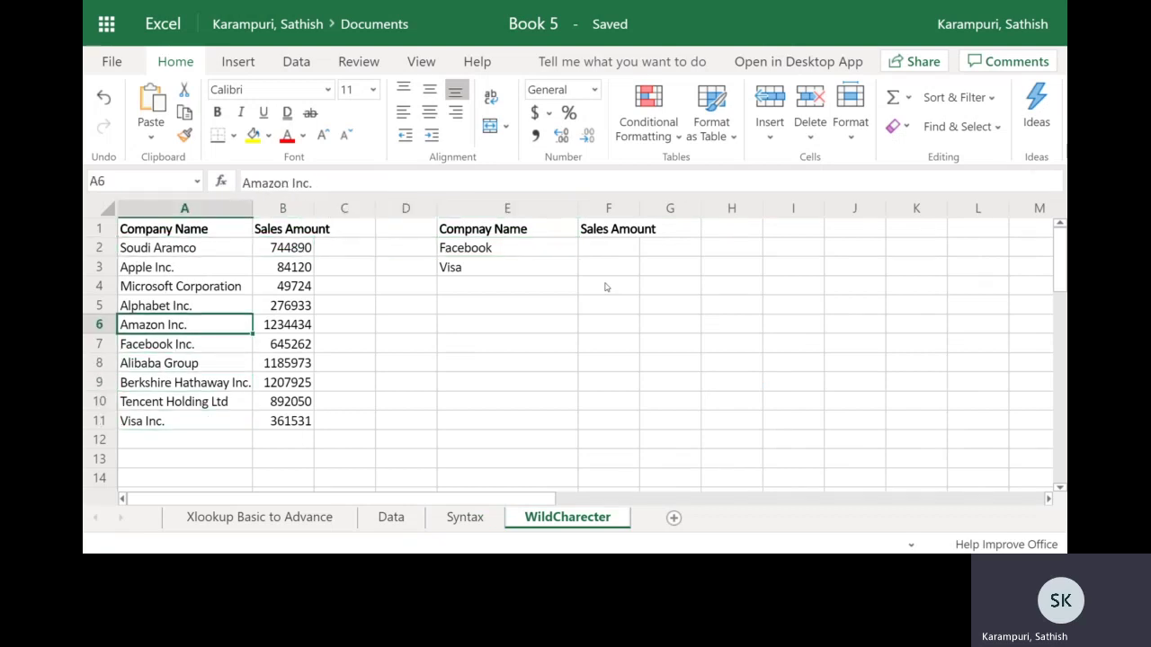
key(Down)
key(F2)
key(shift+Home)
key(Escape)
Step: Start an XLOOKUP (=xl) in F2 with E2 (Facebook) as the lookup value
key(ctrl+Up)
key(Right)
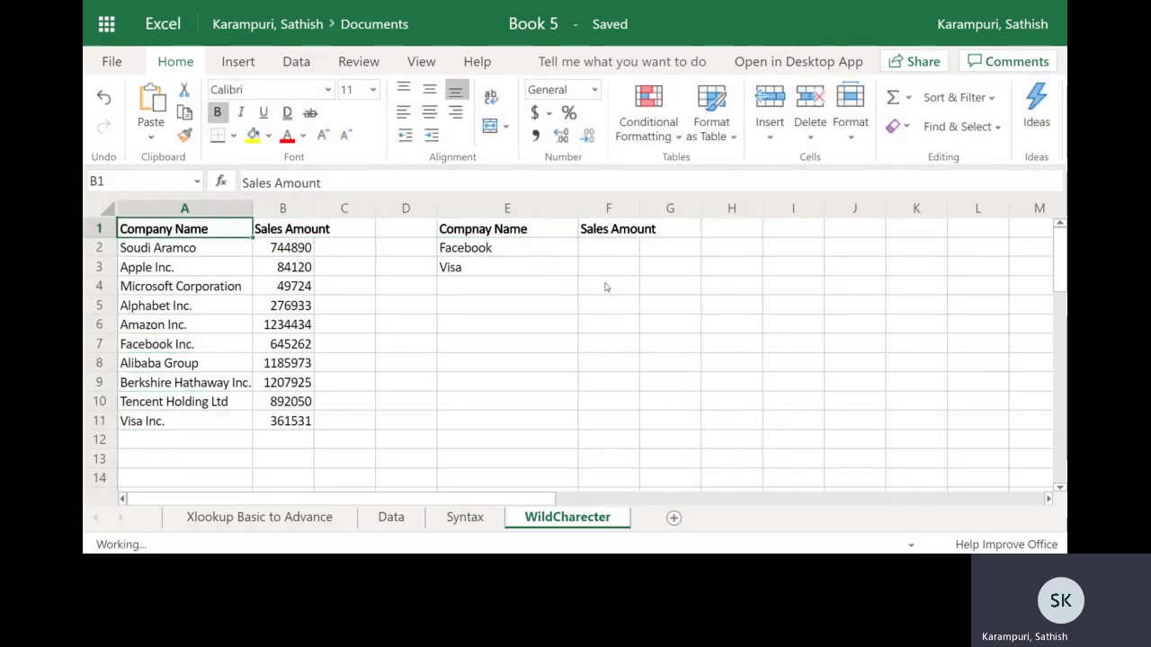
key(Right)
key(ctrl+Right)
key(Right)
key(Down)
text(=)
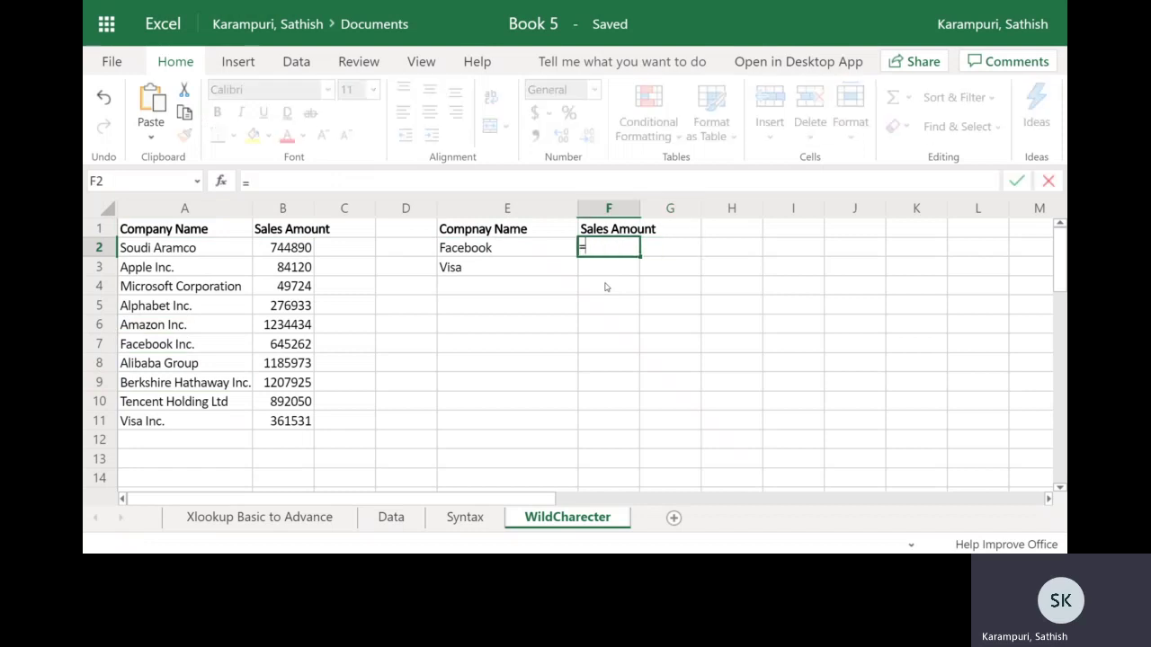
text(xl)
key(Left)
key(Left)
key(Right)
text(,)
Step: Finish it with lookup column A:A, return column B:B, "Not Found" fallback and match mode 2
key(Left)
key(Left)
key(Left)
key(Left)
key(Left)
click(188, 205)
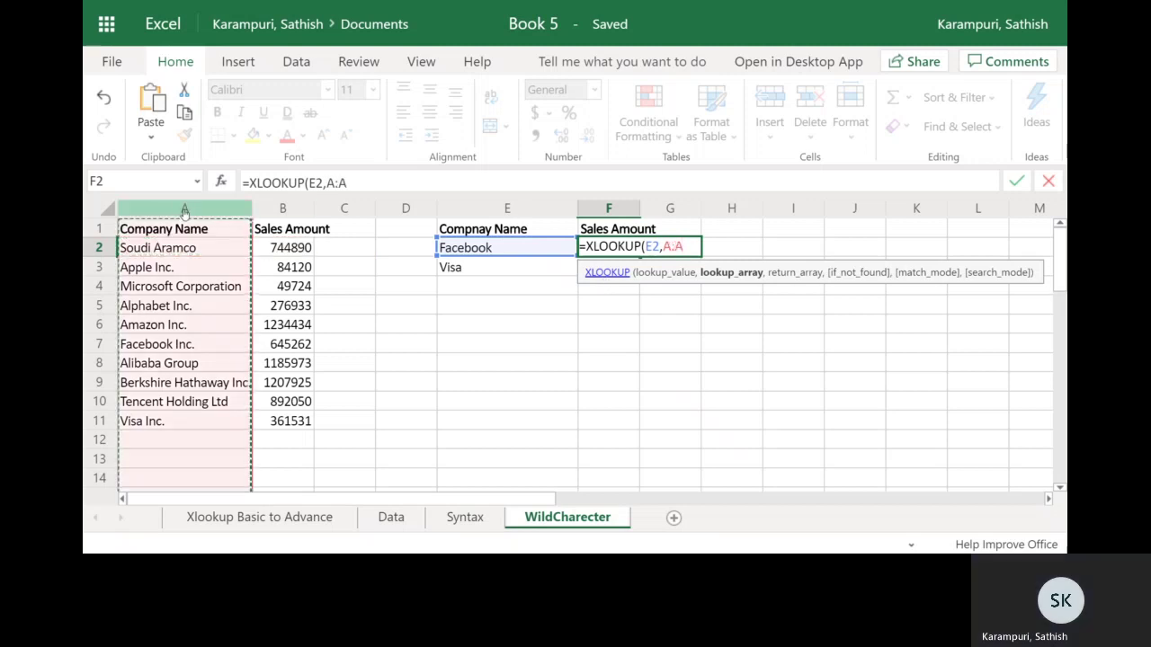
text(,)
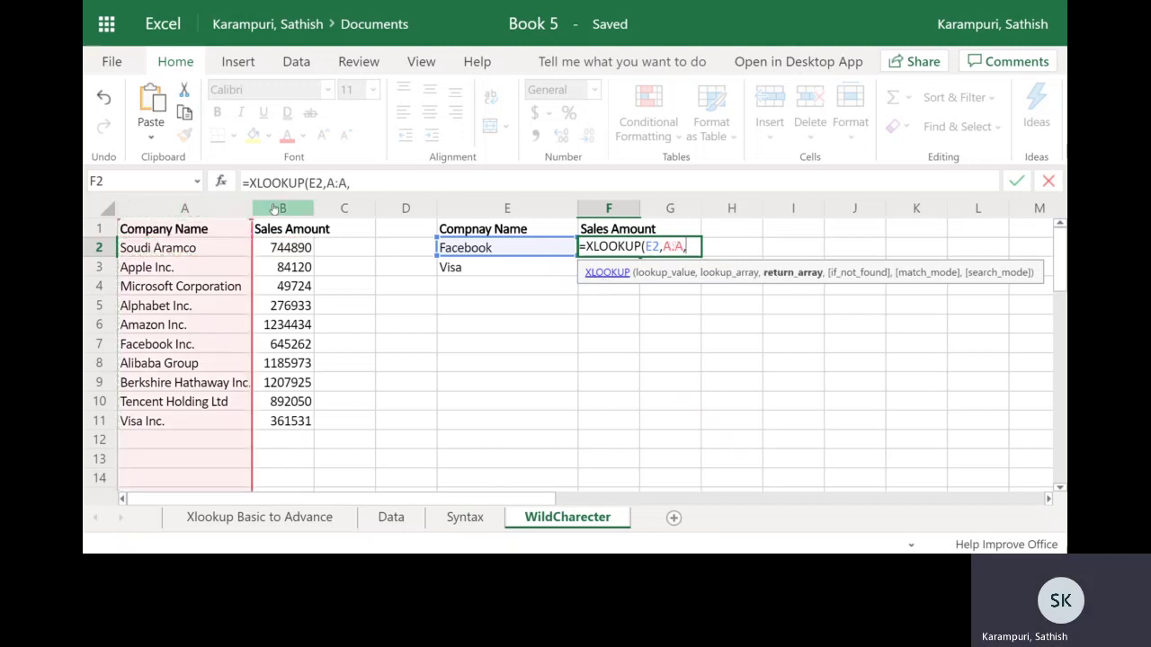
click(274, 208)
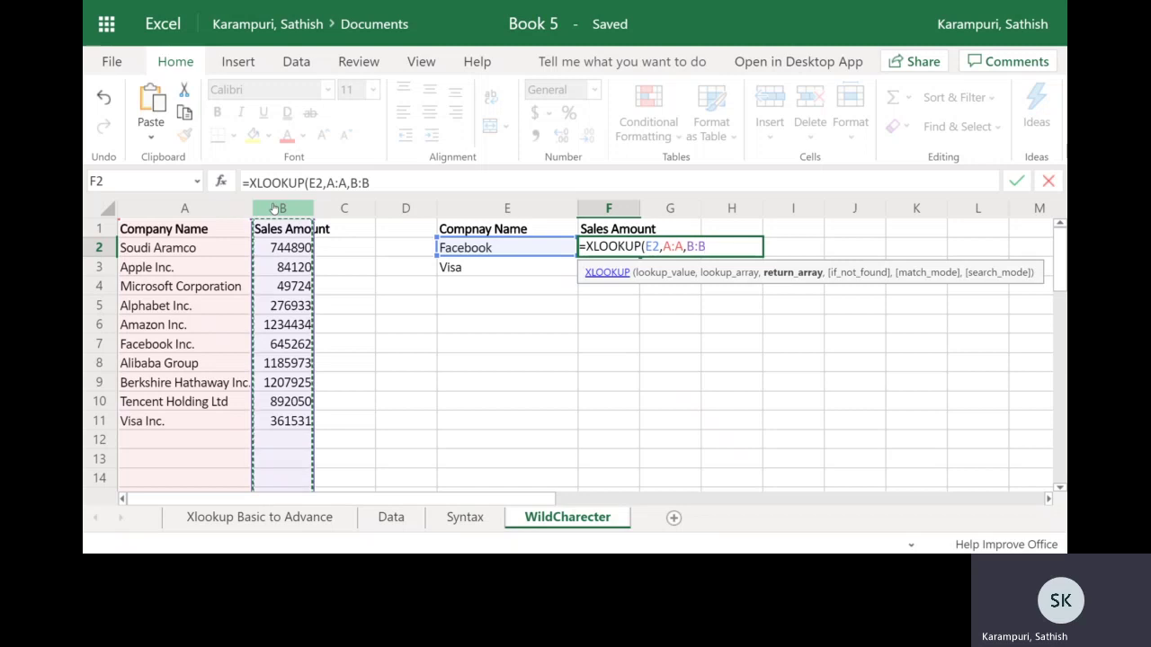
text(,)
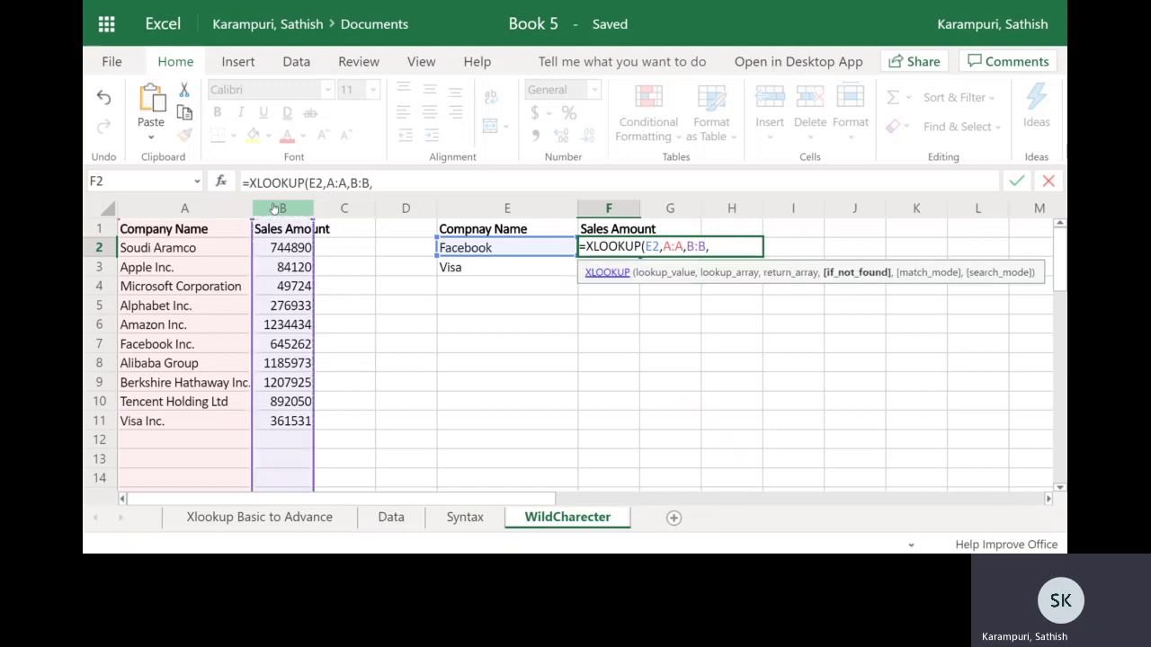
text("Not Found",)
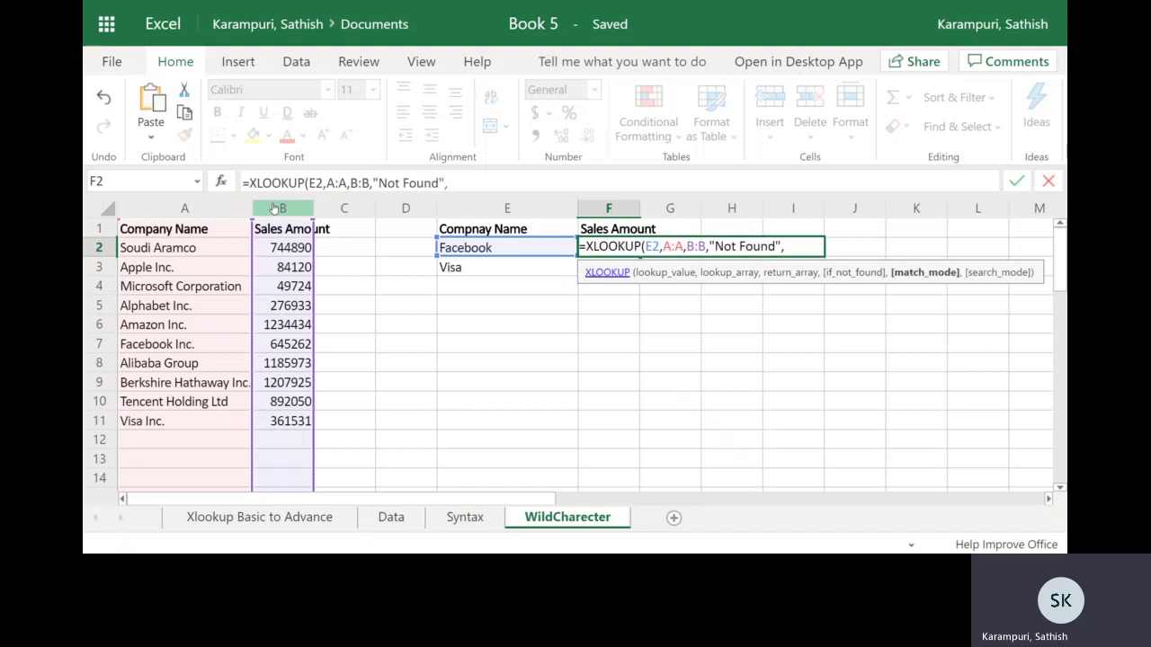
text(2))
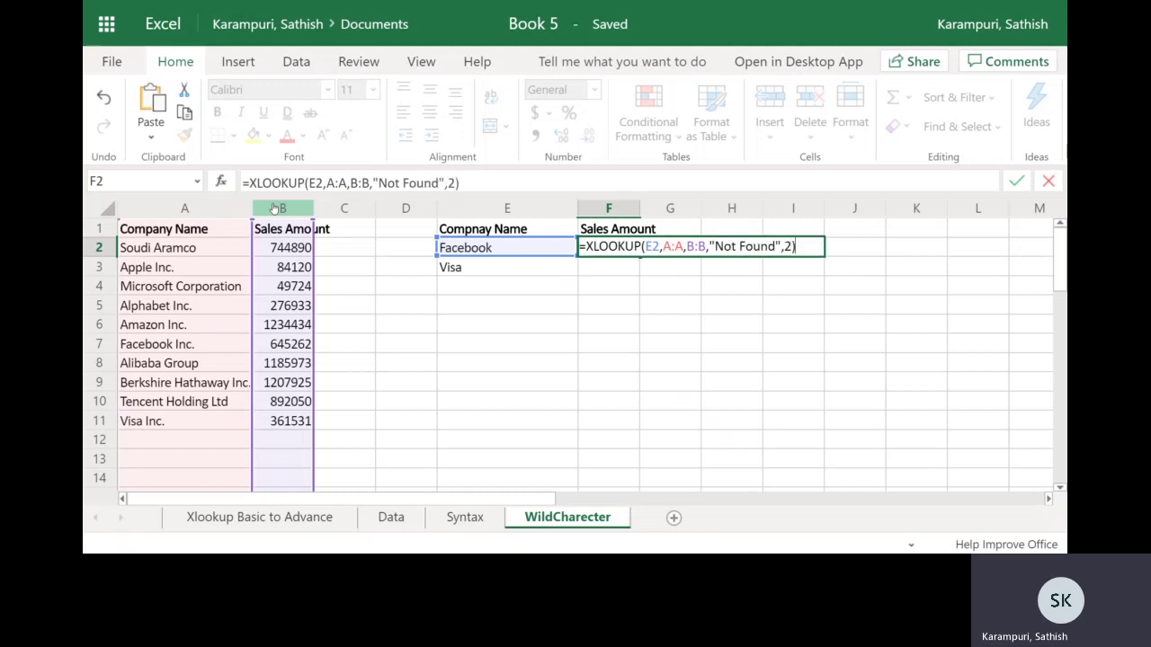
key(Return)
key(Up)
key(Left)
Step: Copy the F2 XLOOKUP formula into F3
key(Down)
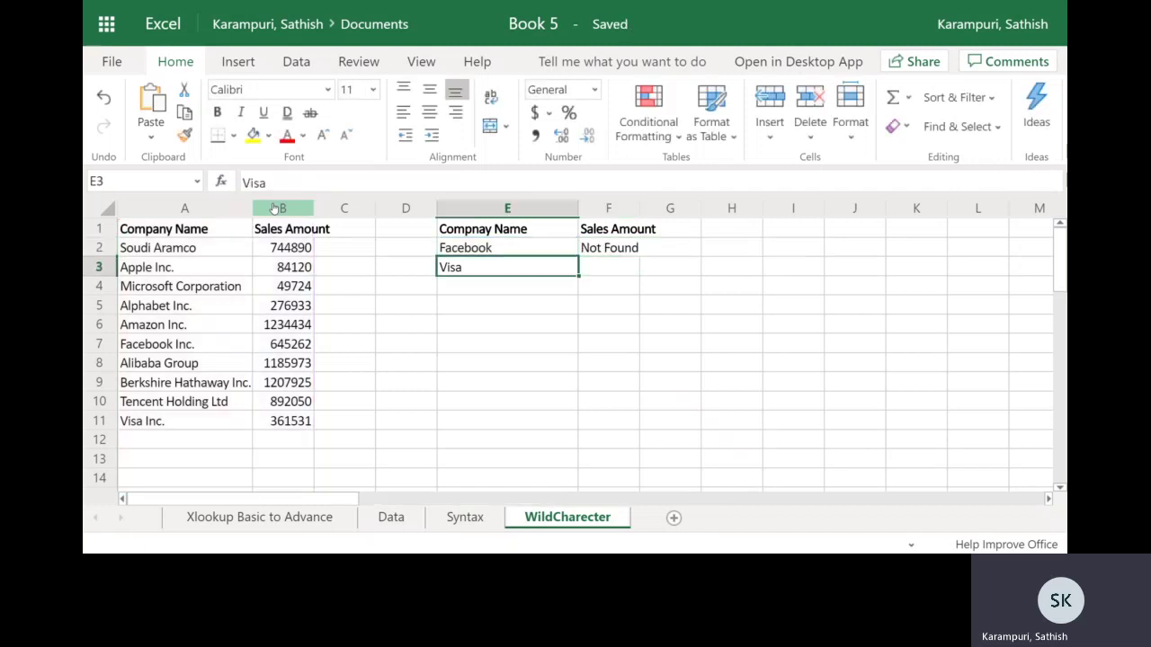
key(Right)
key(Up)
key(ctrl+c)
key(Down)
key(ctrl+v)
key(Up)
key(Down)
key(Up)
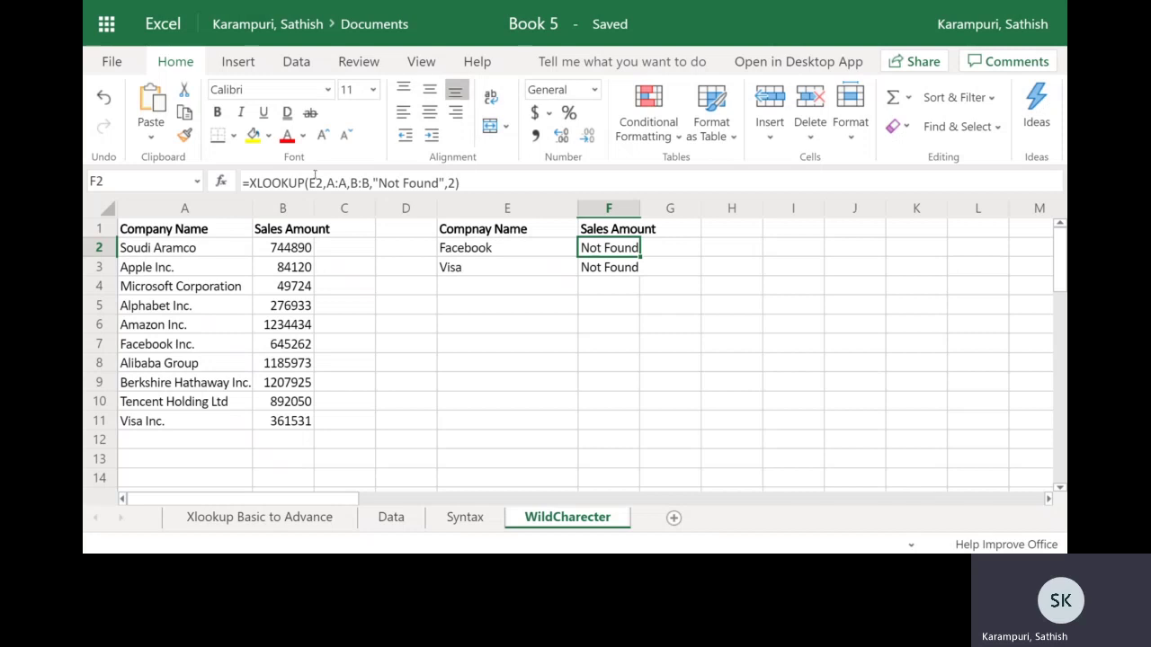
Step: Change F2's lookup value to "*"&E2 and fill the formula down into F3
click(312, 184)
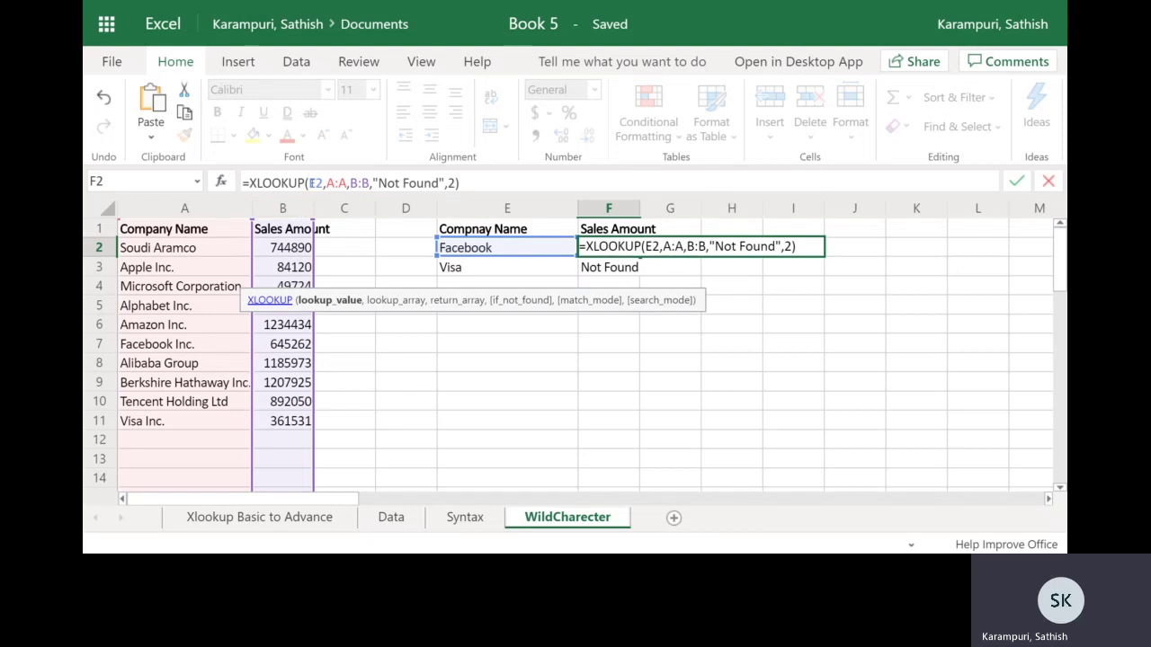
double_click(451, 183)
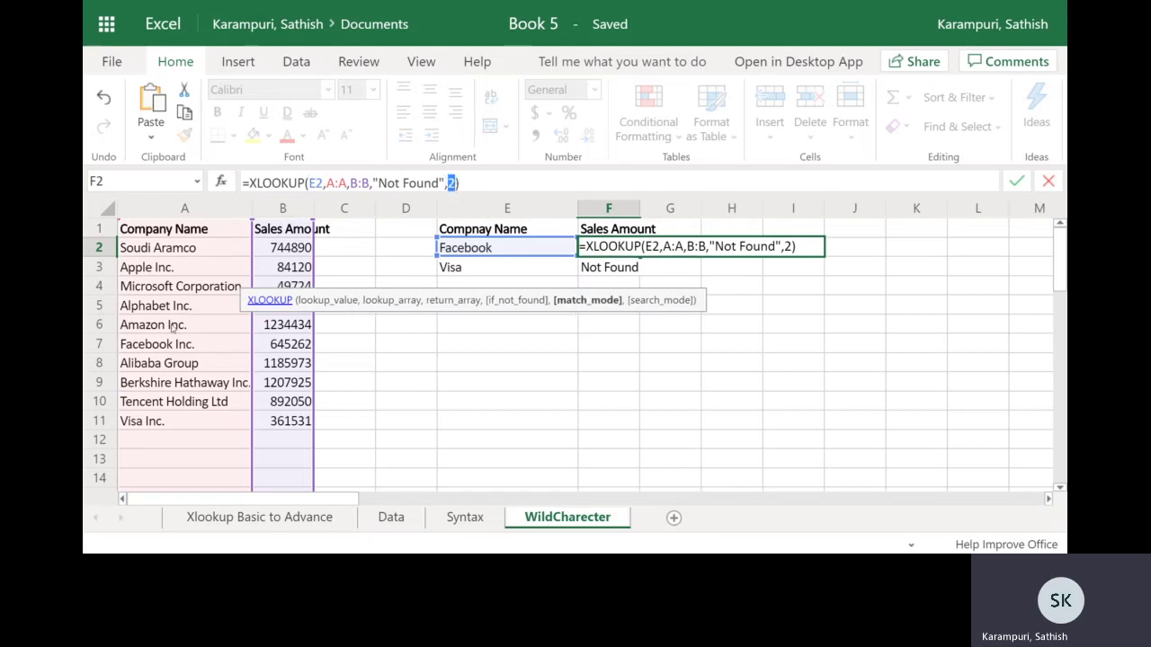
click(308, 182)
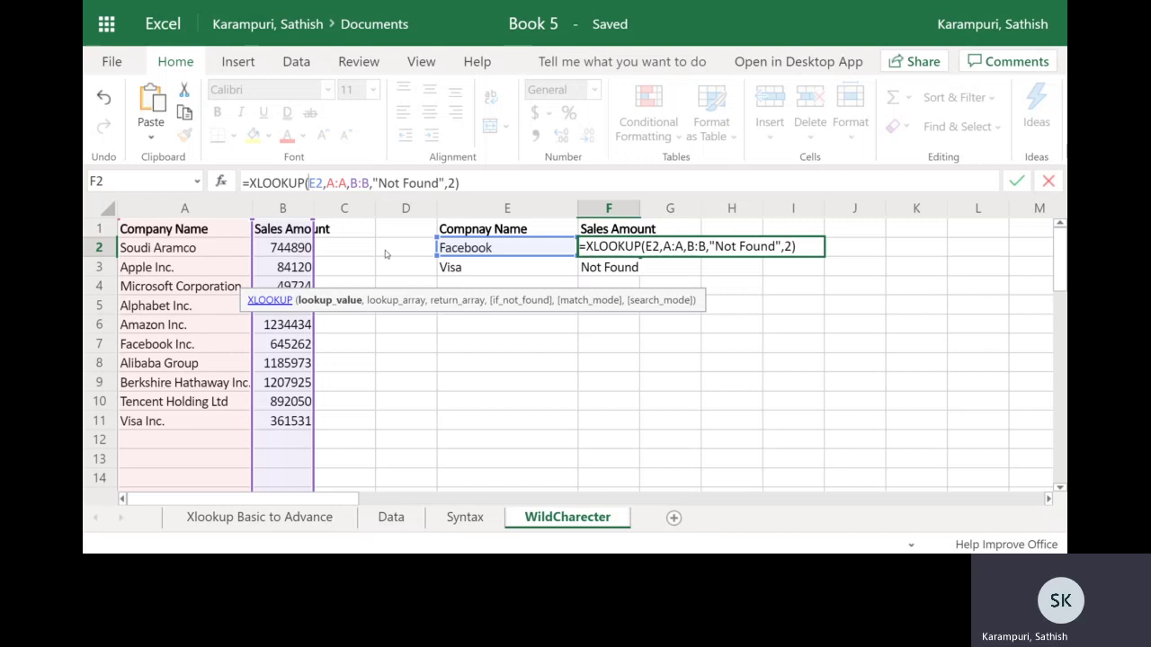
text("*")
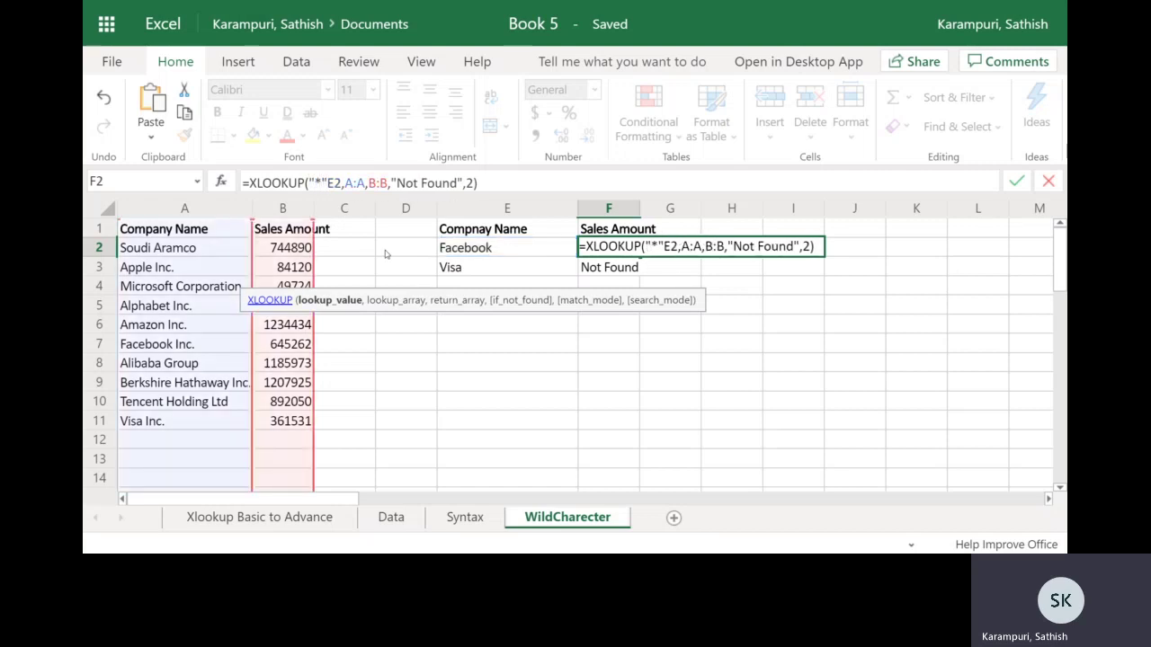
text(&E2&"*")
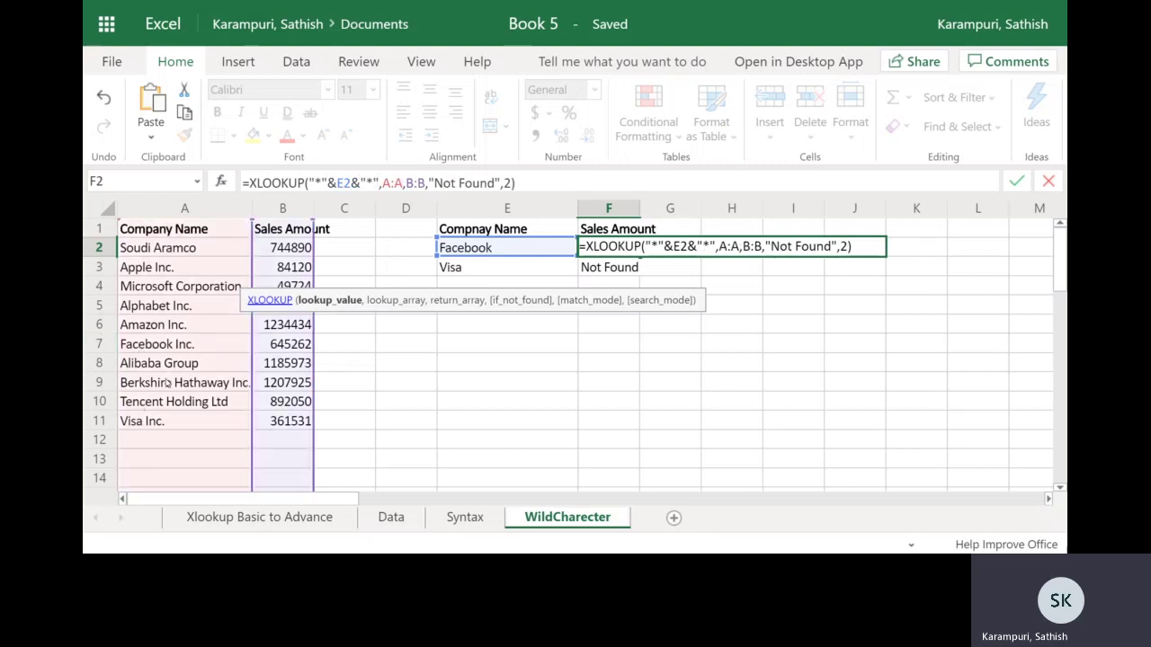
drag(309, 183, 378, 183)
key(Delete)
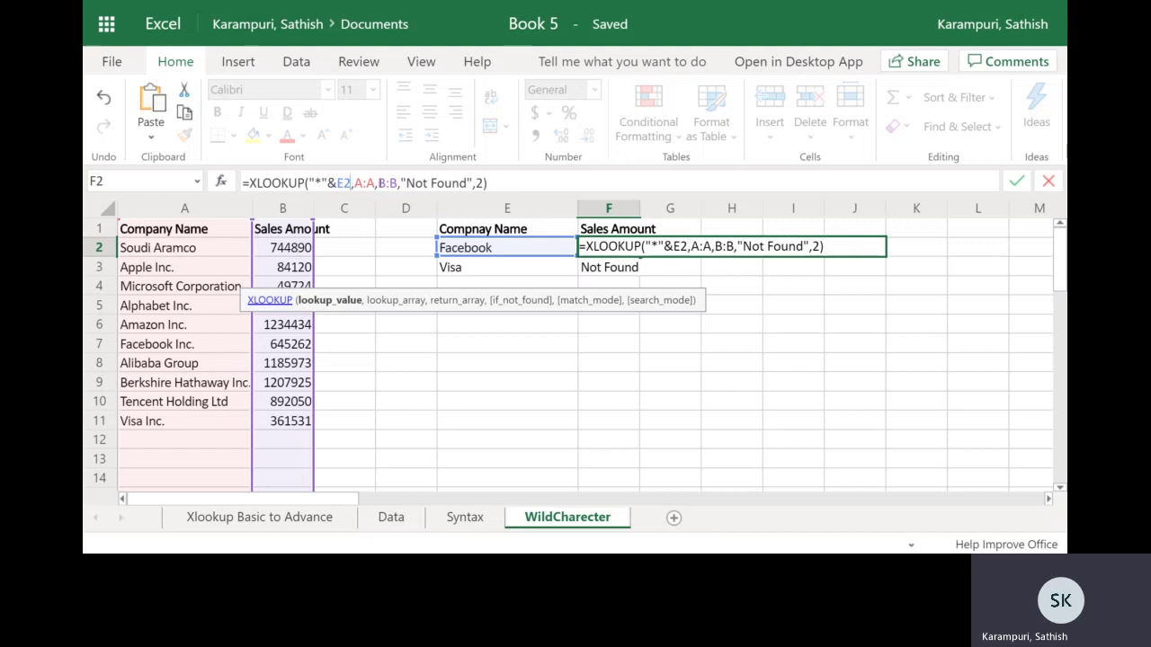
key(Return)
key(Up)
key(shift+Down)
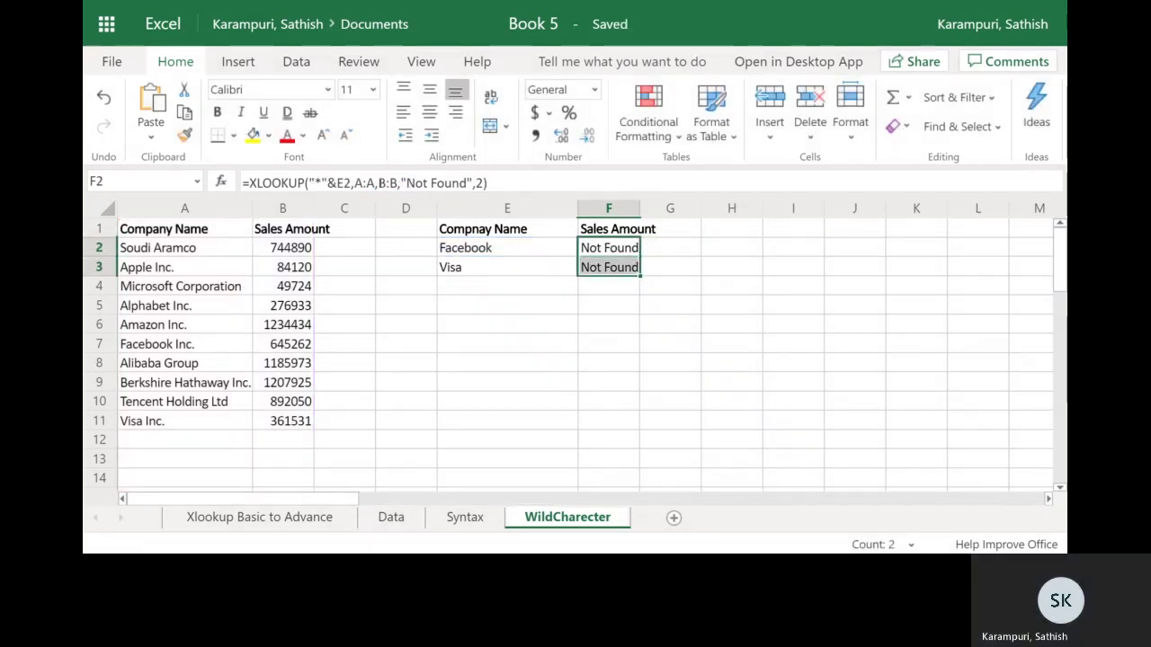
Step: Review the formulas in F2 and F3, then visit the Syntax sheet and return to WildCharecter
key(F2)
key(Return)
key(F2)
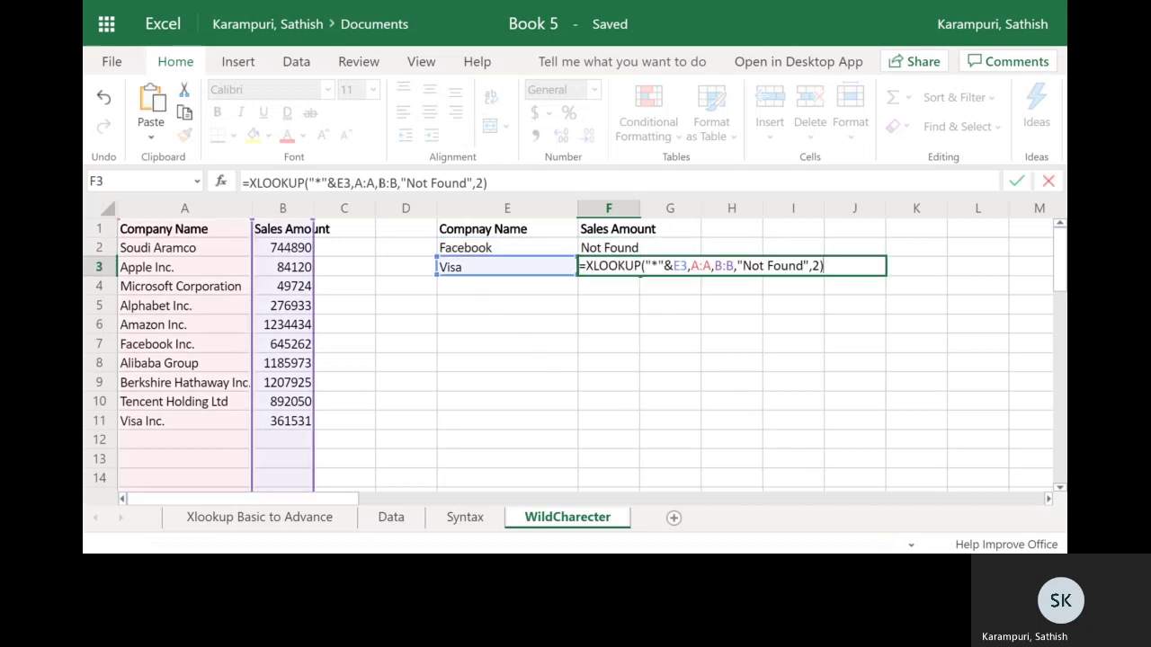
key(Escape)
key(Up)
key(F2)
key(Escape)
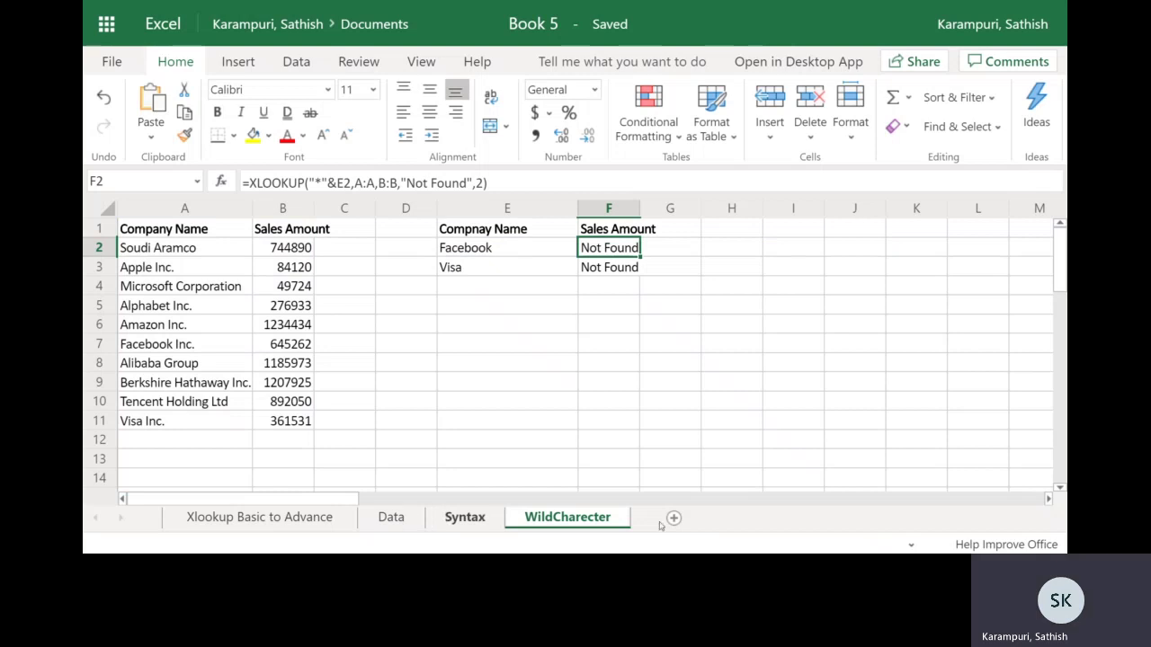
key(ctrl+Page_Up)
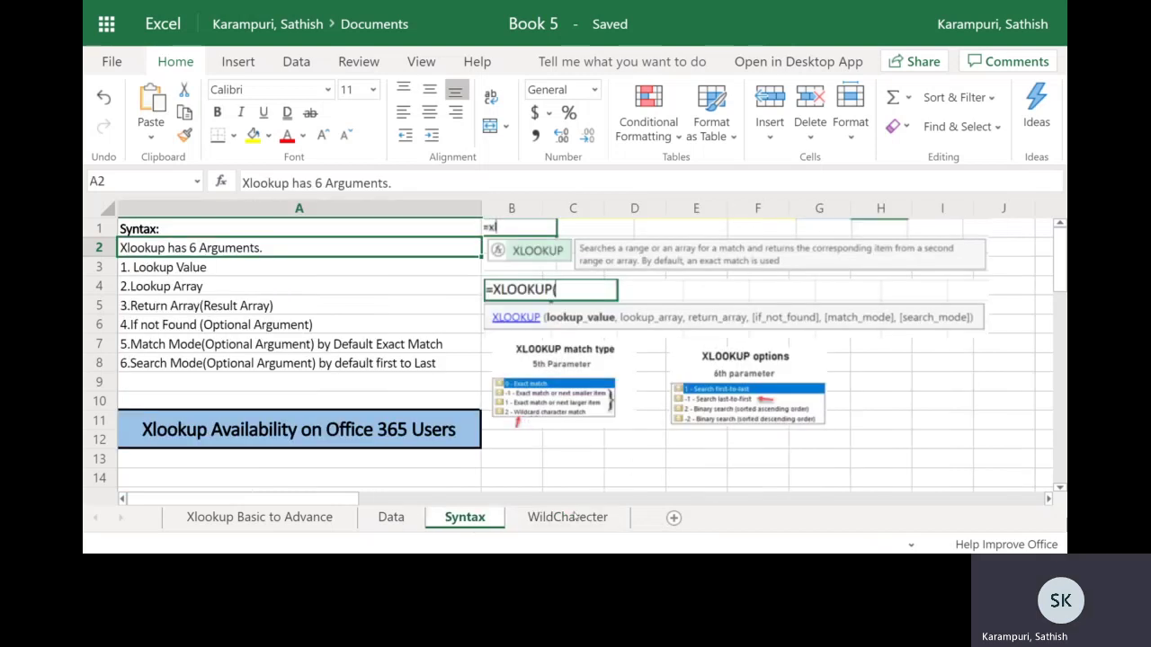
click(598, 511)
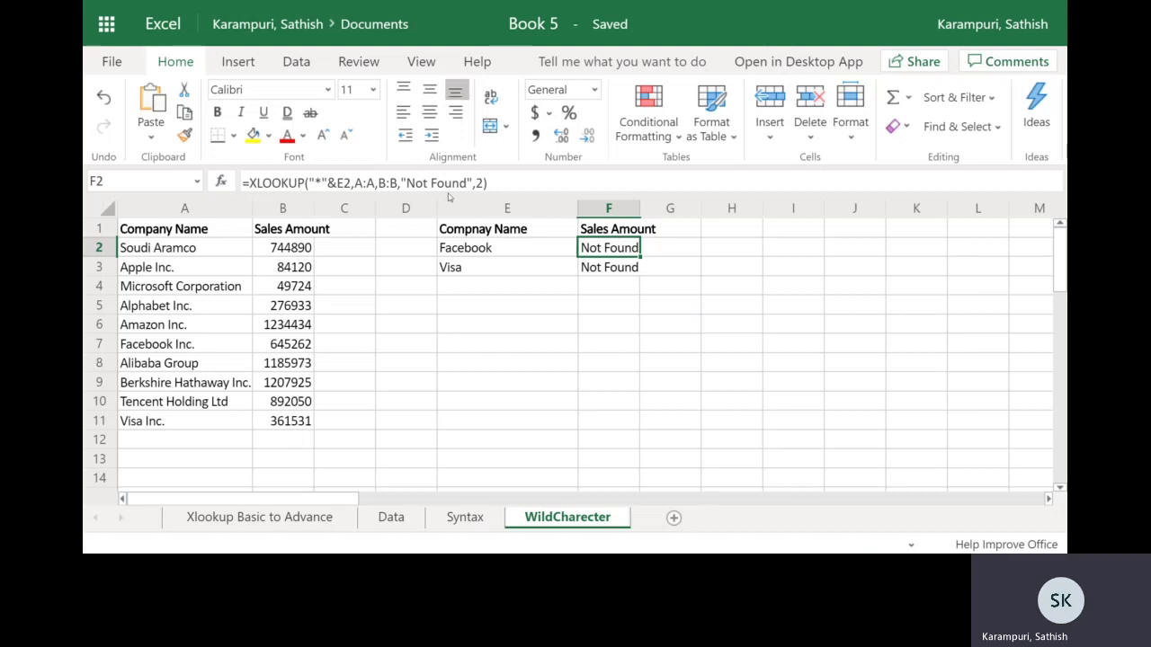
Step: Add &"*" after E2 in F2's XLOOKUP and fill into F3, returning 645262 and 361531
key(F2)
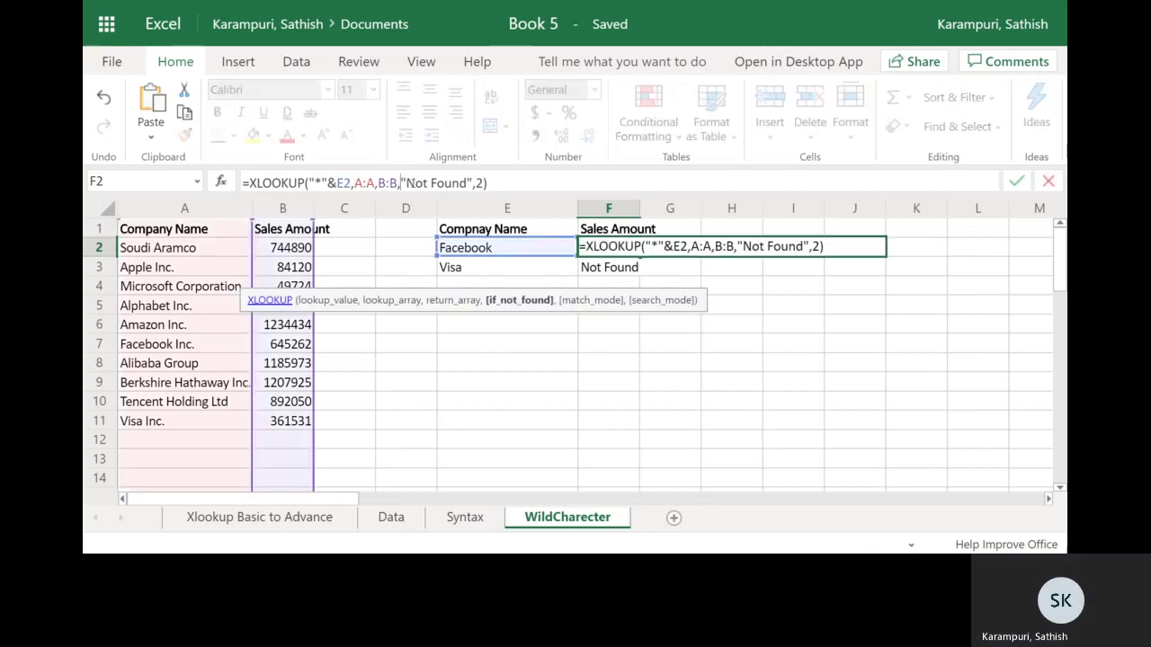
drag(354, 182, 376, 182)
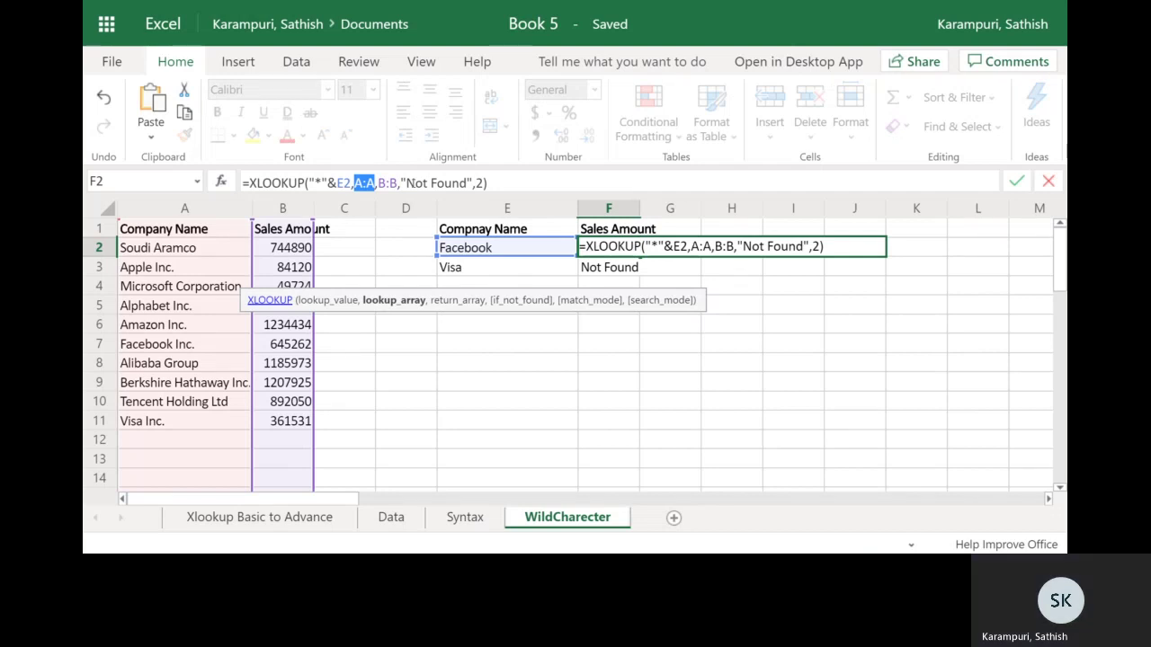
click(351, 183)
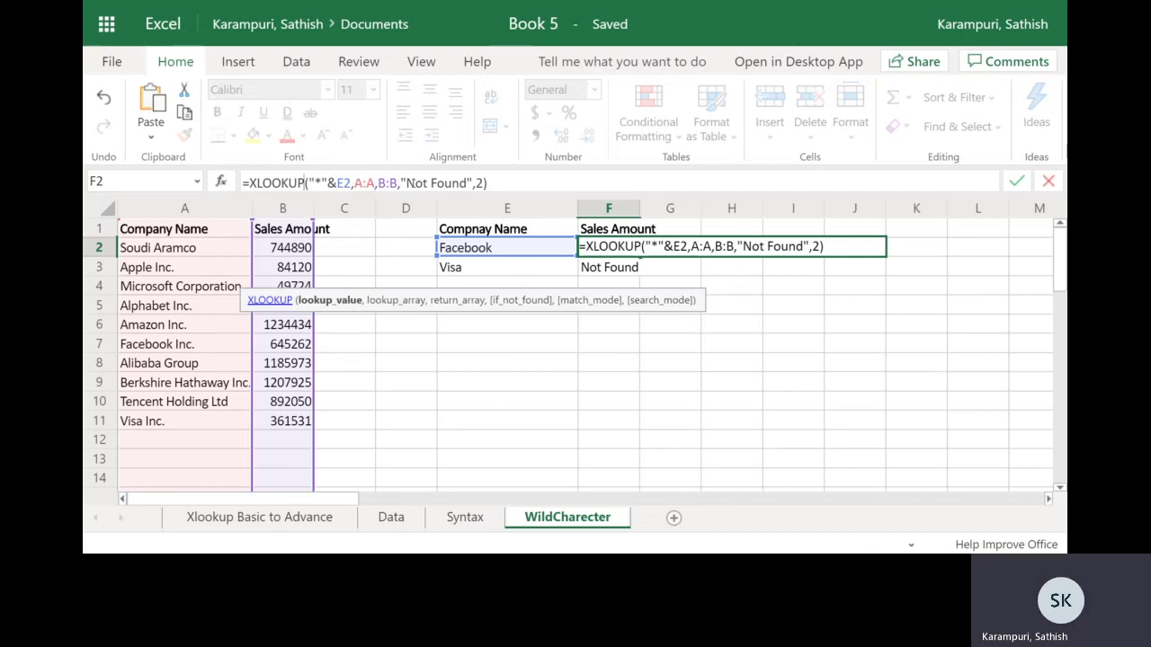
drag(307, 183, 336, 182)
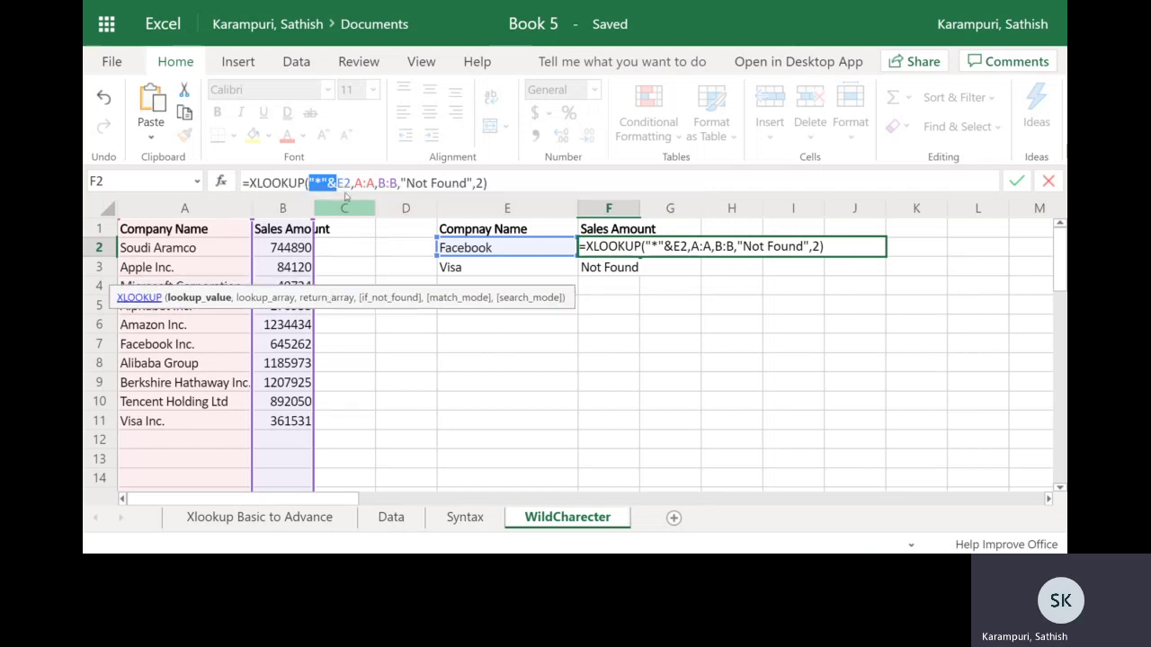
click(326, 183)
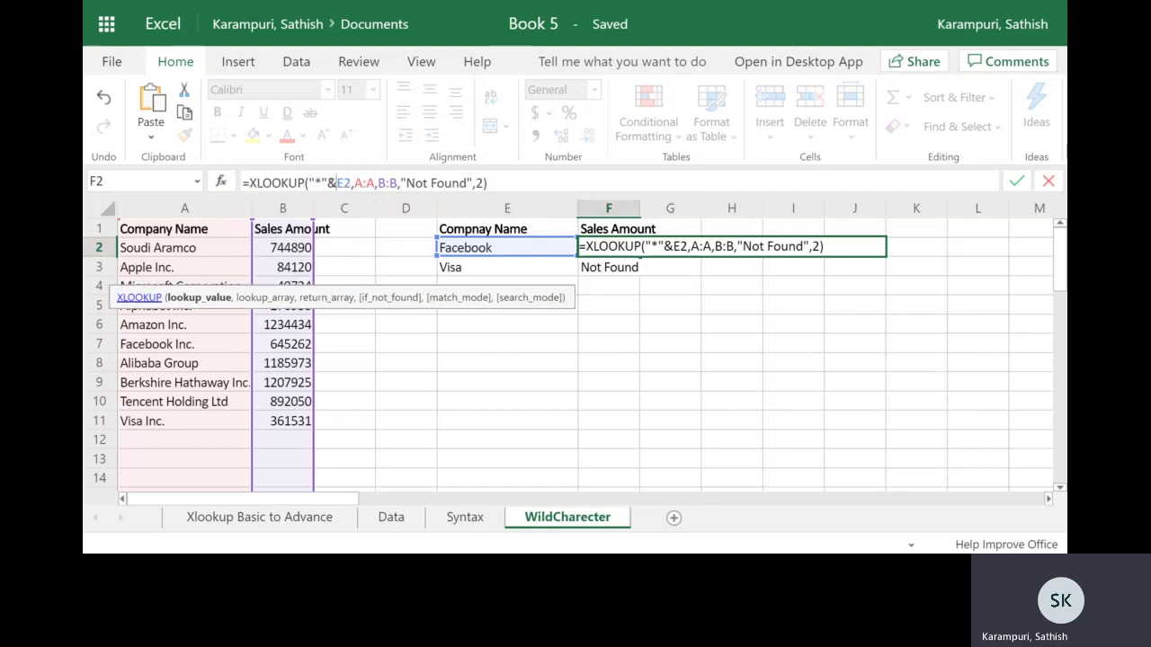
drag(337, 182, 350, 183)
click(350, 183)
text(&"*")
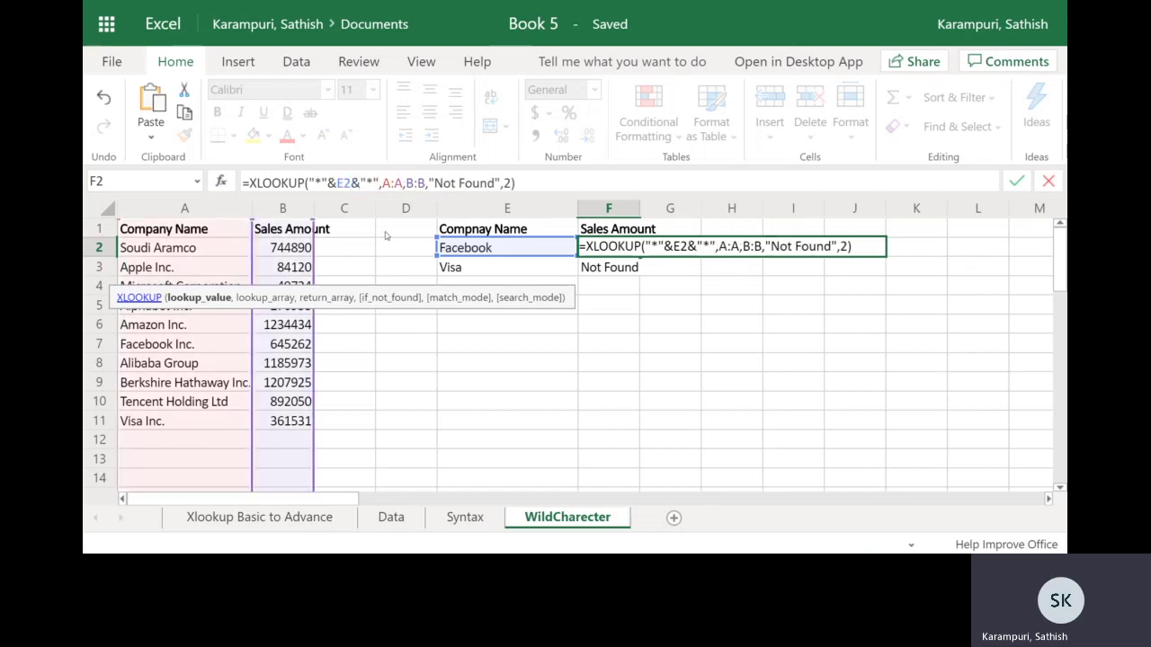
key(ctrl+Return)
key(shift+Down)
key(ctrl+d)
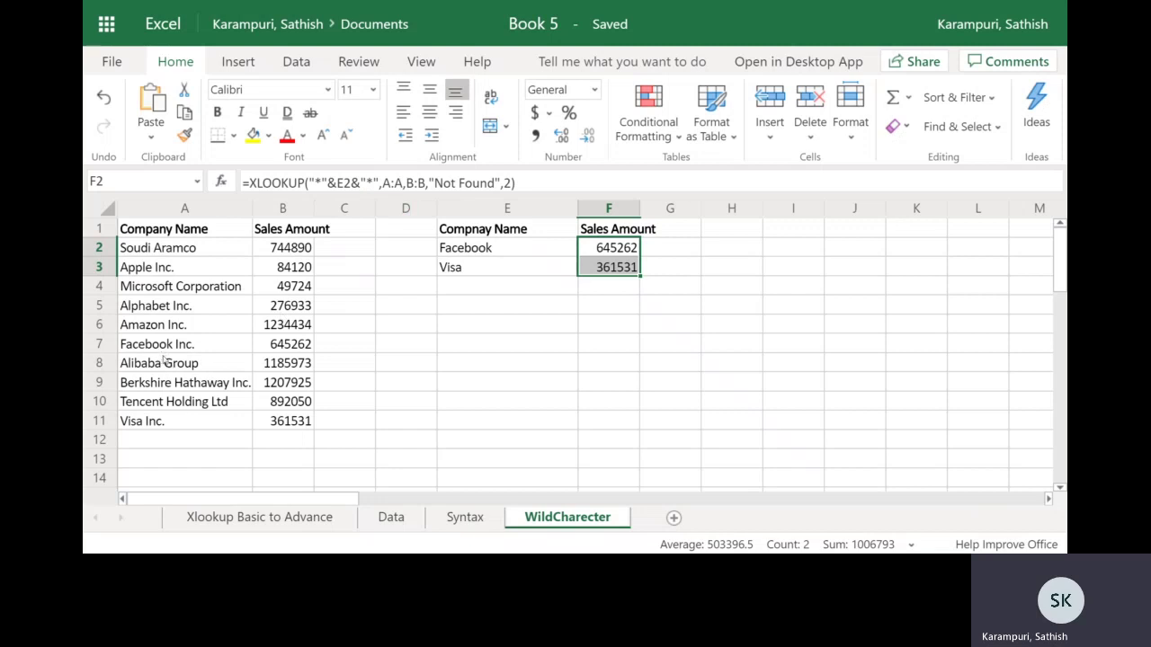
Step: Remove the leading "*"& from F2's XLOOKUP so it matches names starting with E2
click(328, 182)
drag(327, 183, 305, 182)
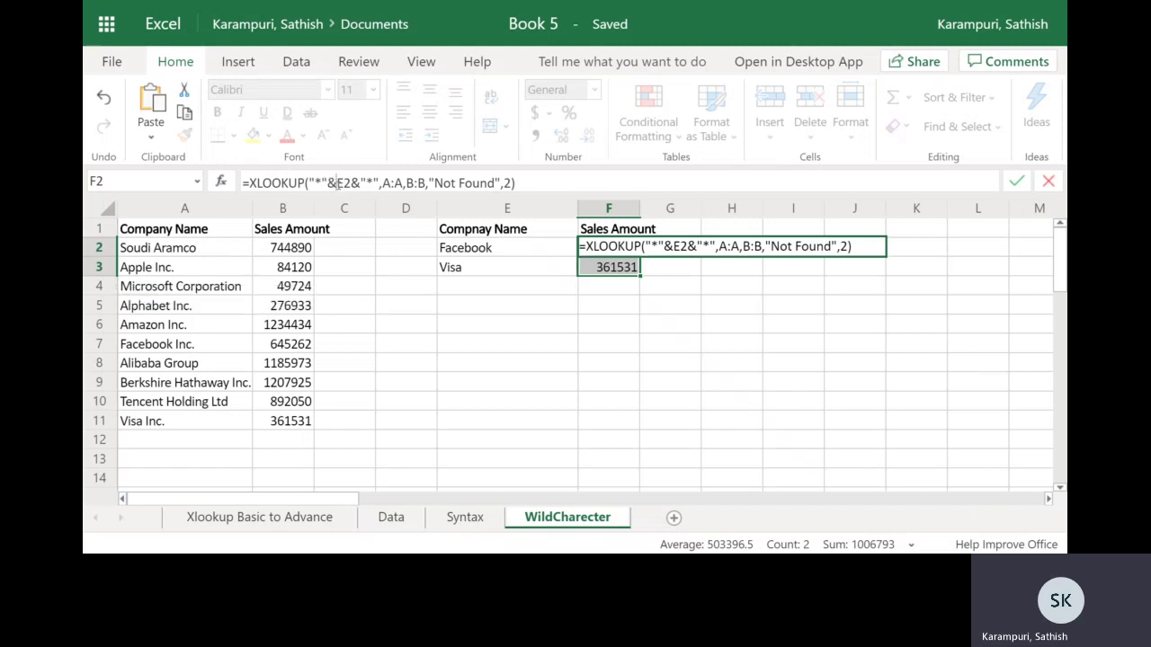
drag(336, 182, 309, 182)
key(Delete)
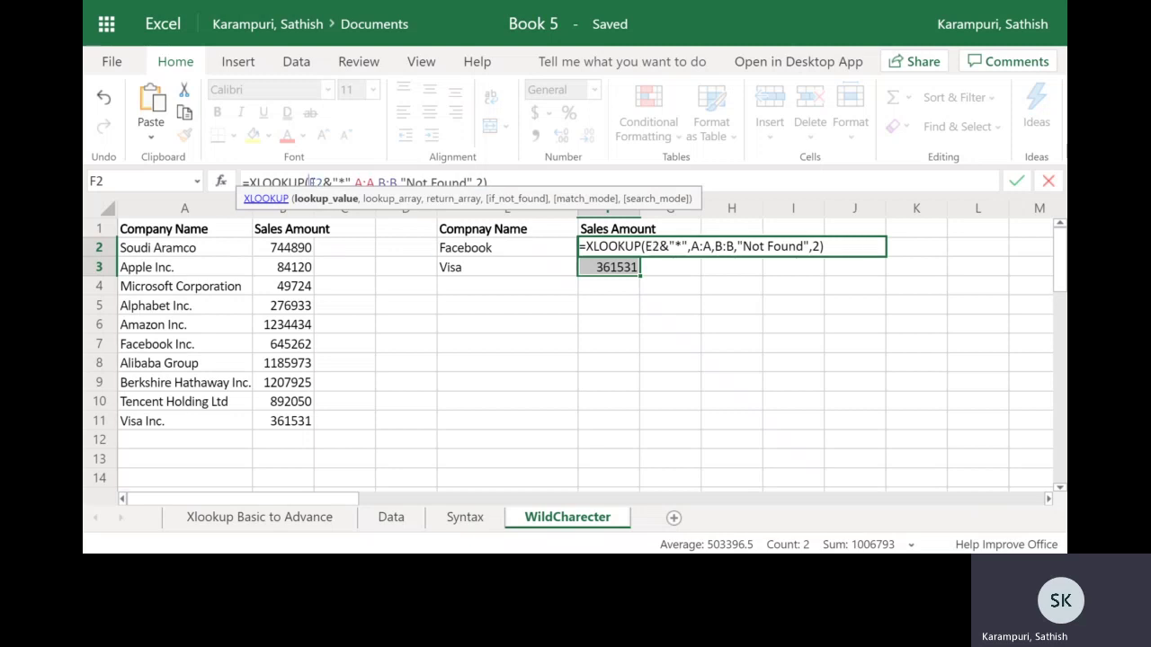
key(Return)
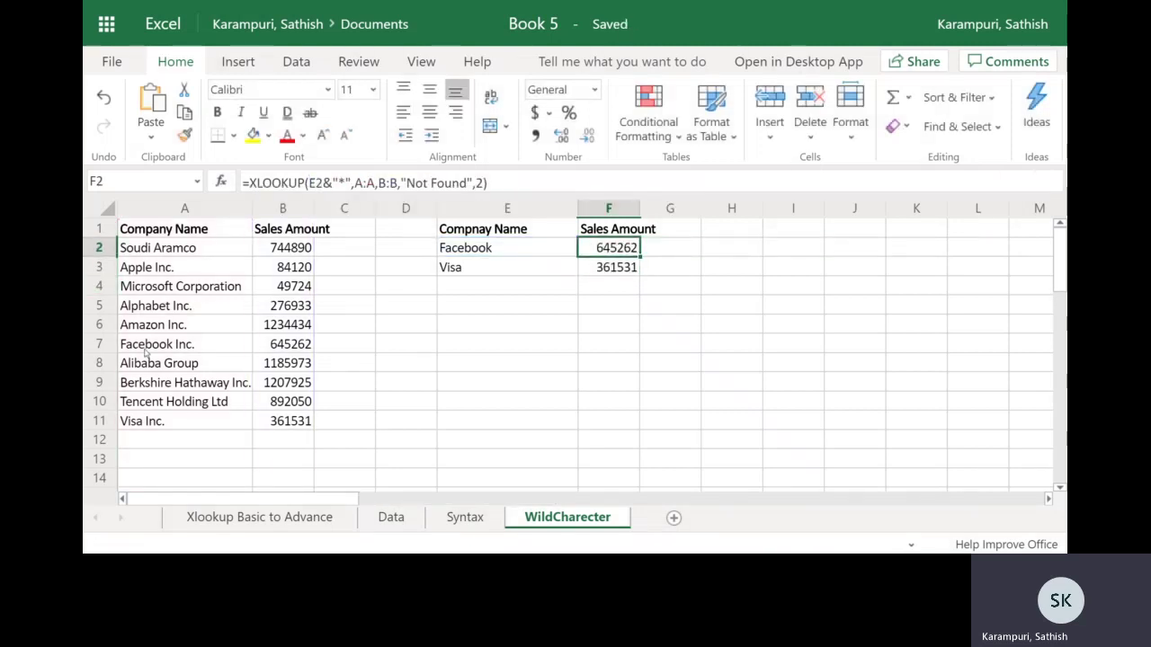
Step: Highlight the Facebook and Visa rows and the A1:B11 table, then review E2 and F2
click(103, 345)
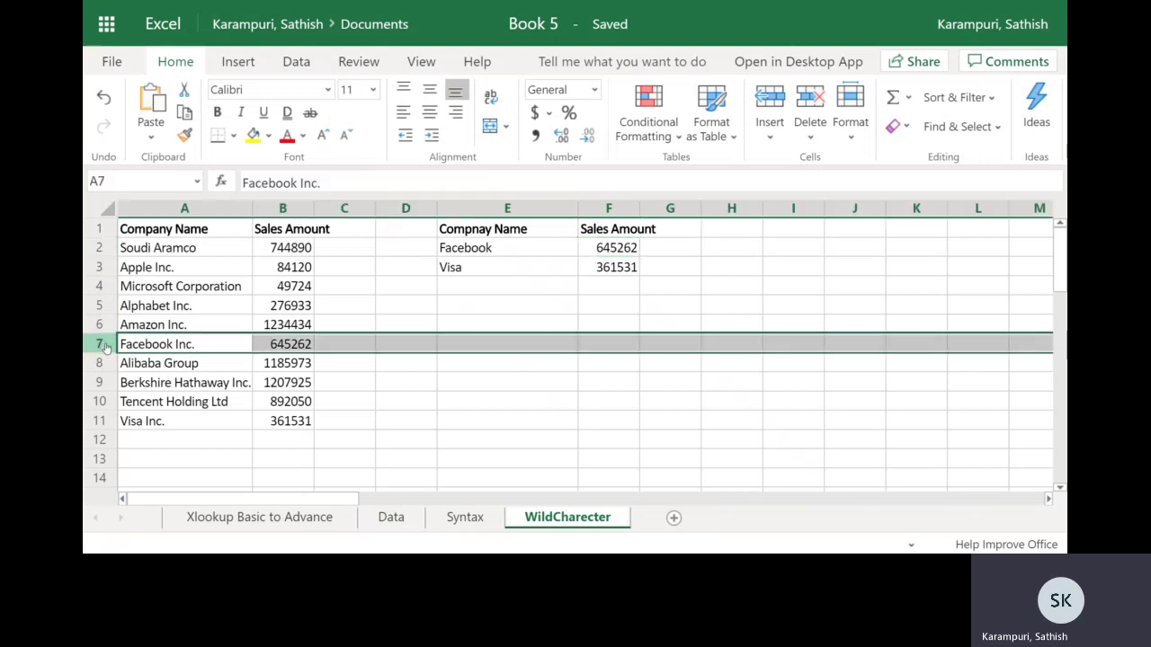
click(90, 420)
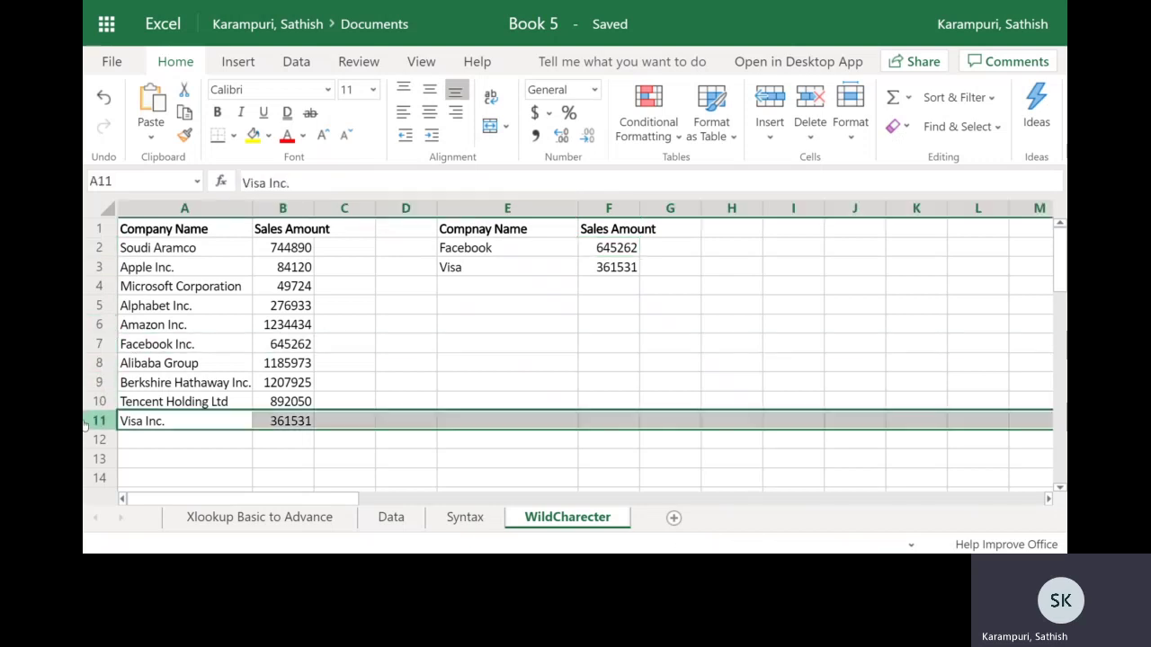
mouse_move(151, 228)
mouse_down()
mouse_move(270, 392)
mouse_move(274, 423)
mouse_up()
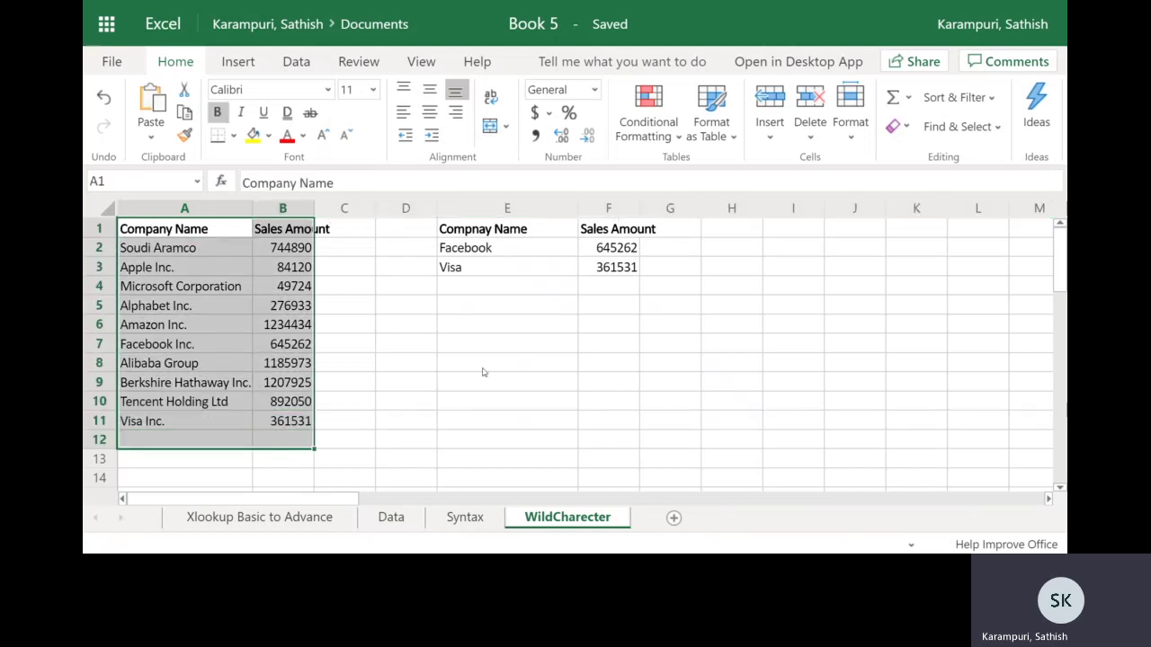
click(474, 257)
click(608, 253)
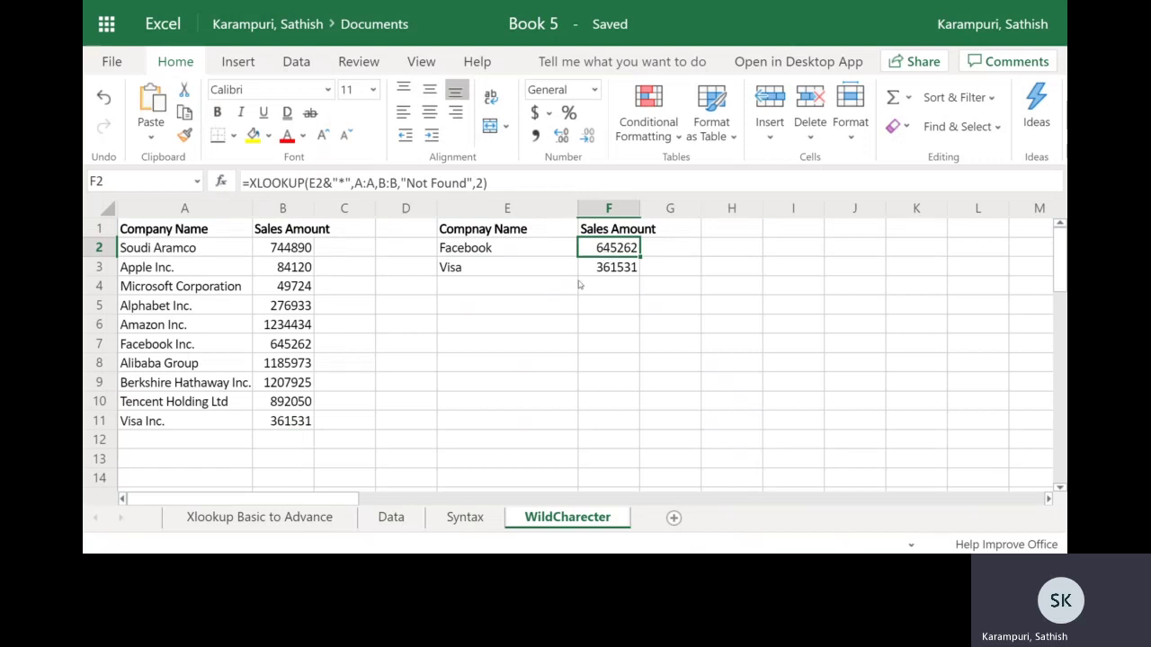
Step: Set the lookup name in E2 back to Facebook
click(495, 253)
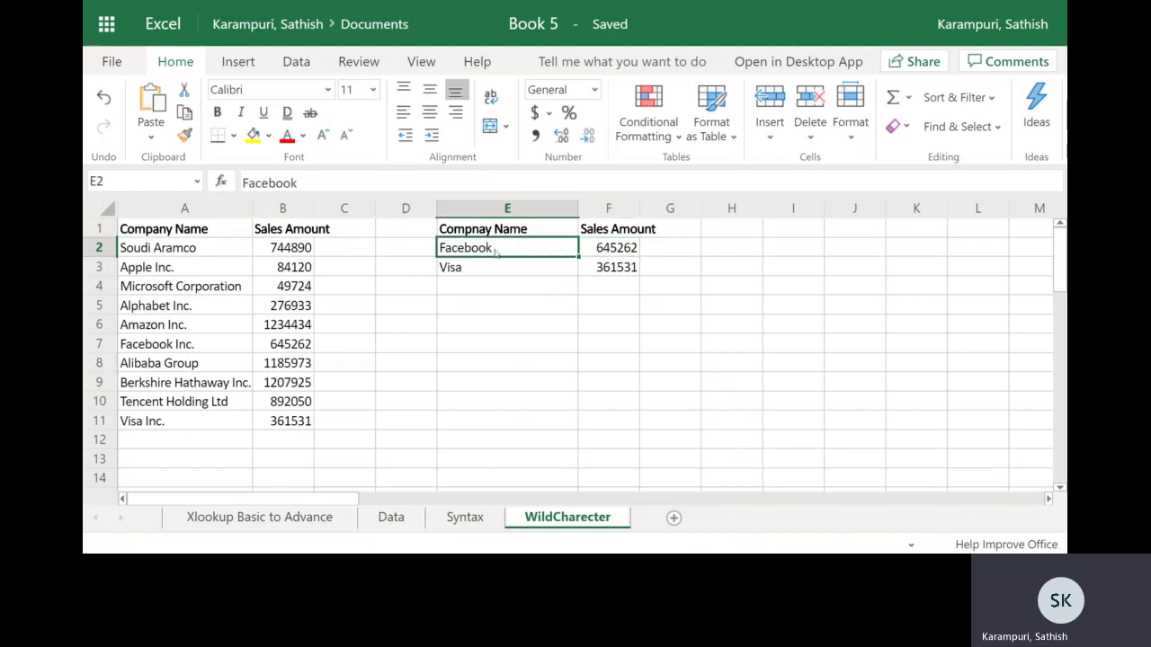
text(Soud)
key(BackSpace)
key(BackSpace)
key(BackSpace)
key(BackSpace)
text(Facebook)
key(Tab)
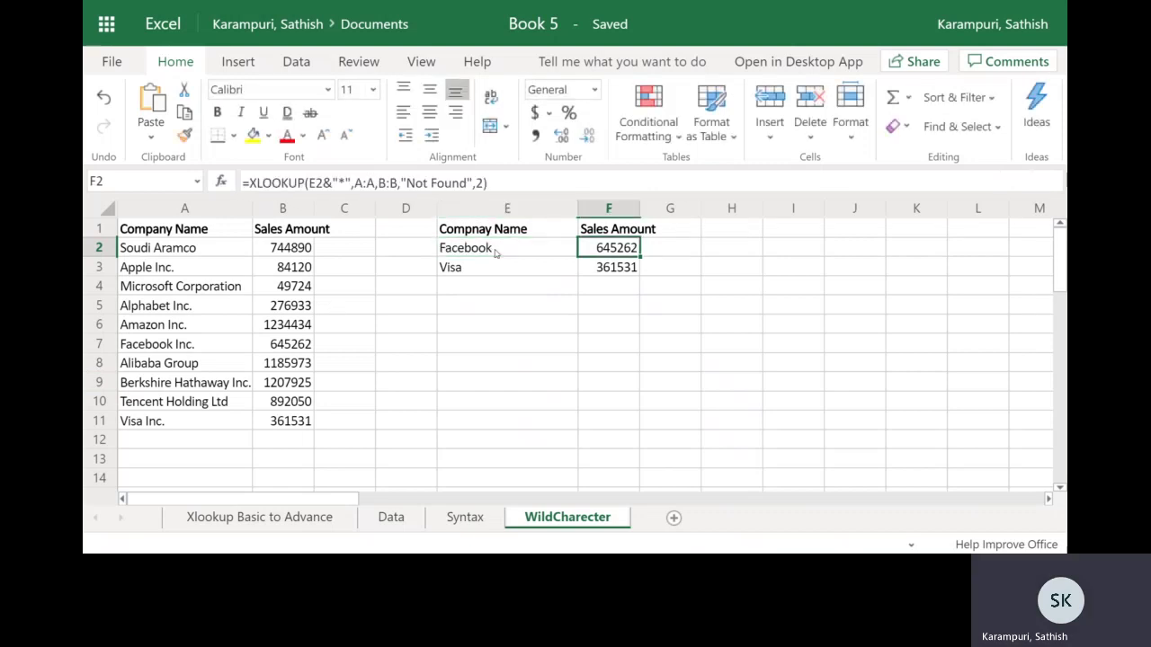
Step: Look up Aramco in E2, getting Not Found, and compare it with Soudi Aramco in A2:B2
click(495, 253)
text(Aramco)
key(Return)
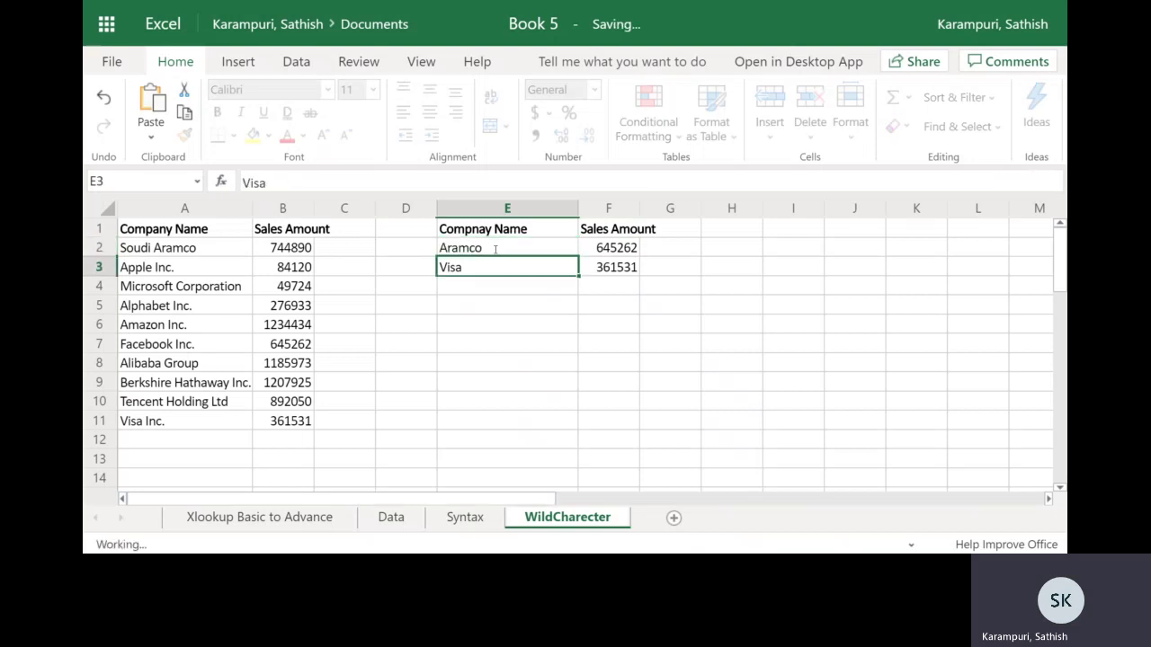
click(495, 253)
key(Right)
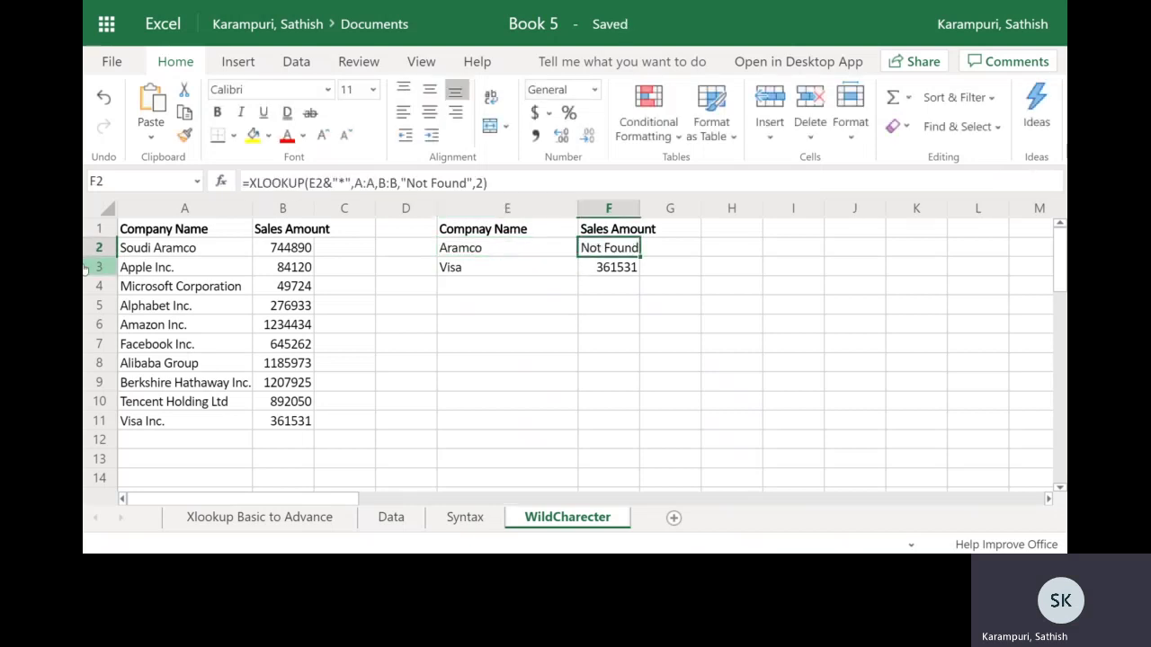
click(147, 252)
click(295, 257)
click(487, 256)
click(589, 252)
Step: Inspect F2's wildcard formula, then enter Soudi in E2 so F2 returns 744890
click(346, 181)
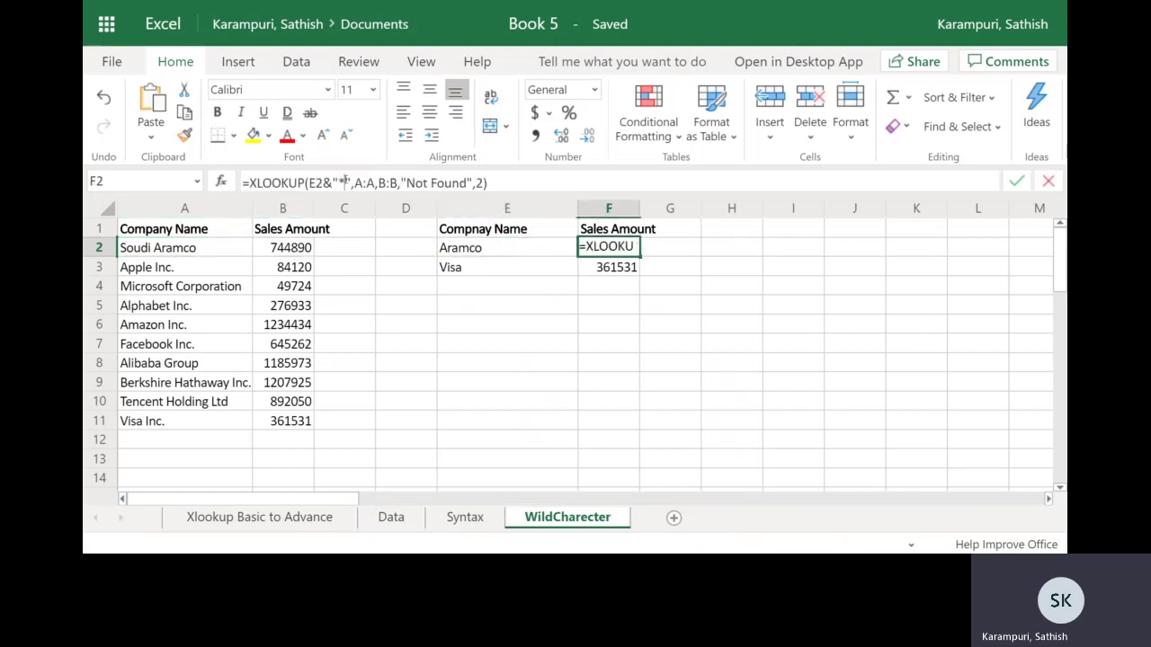
double_click(338, 182)
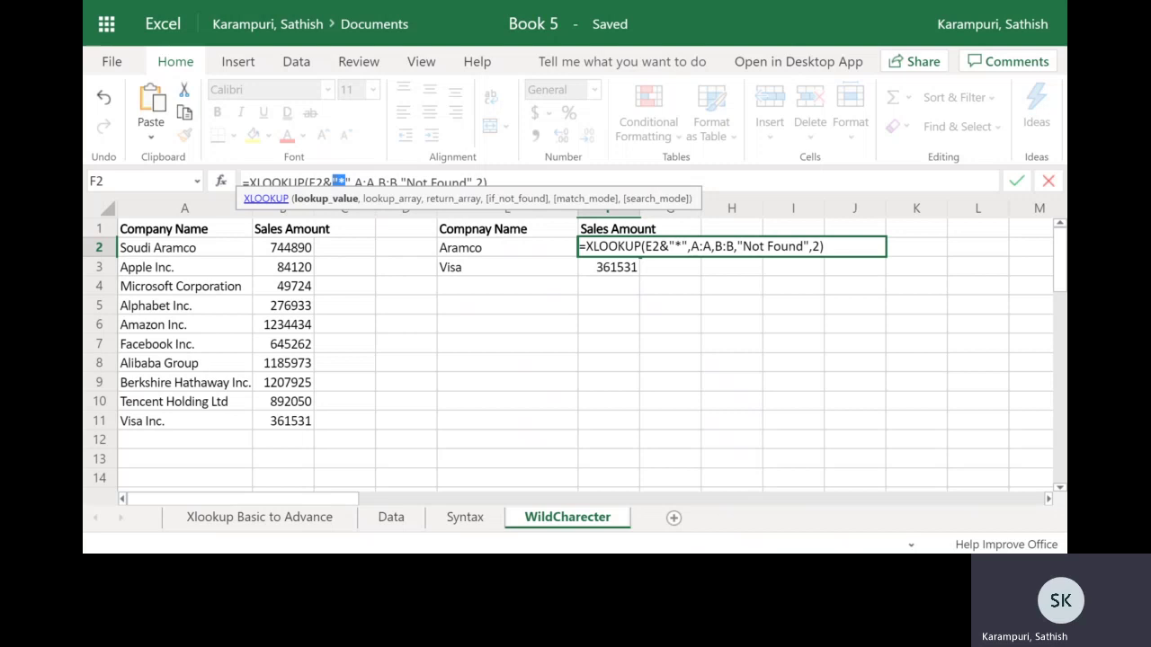
key(Escape)
key(Left)
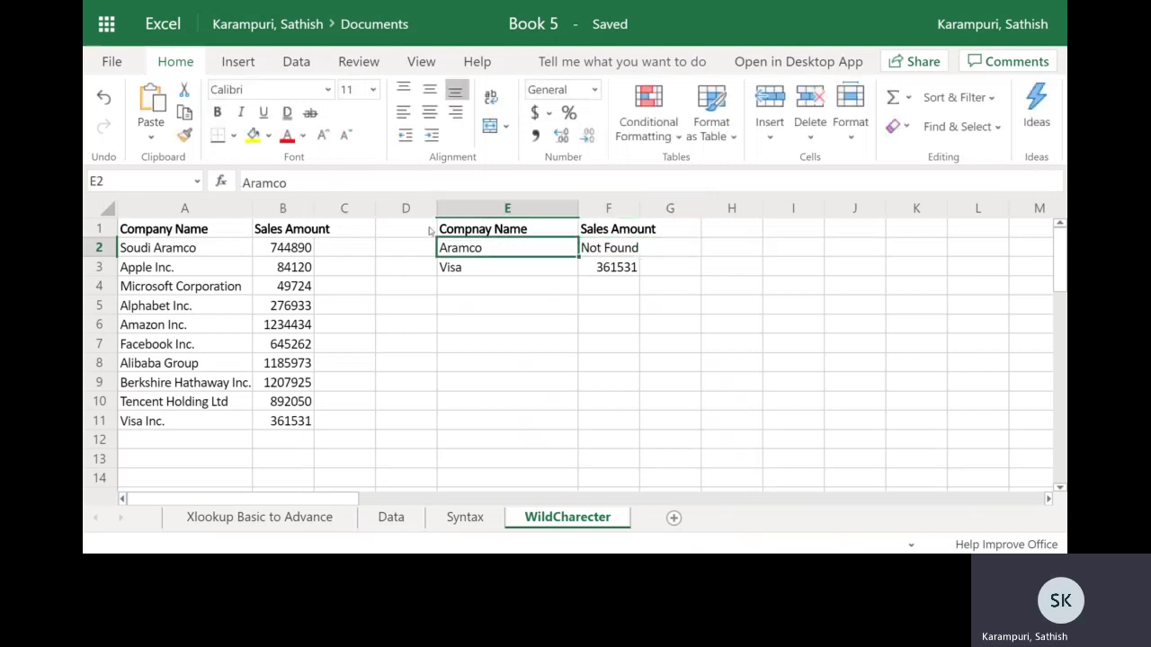
text(Soudi)
key(Return)
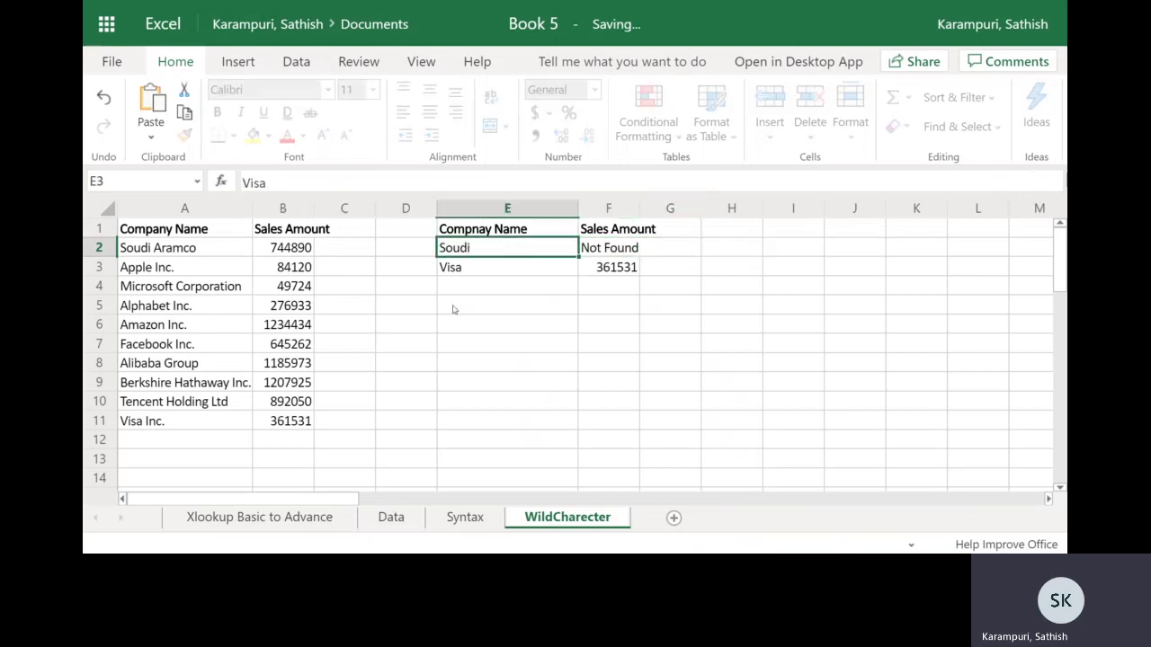
key(Up)
key(Right)
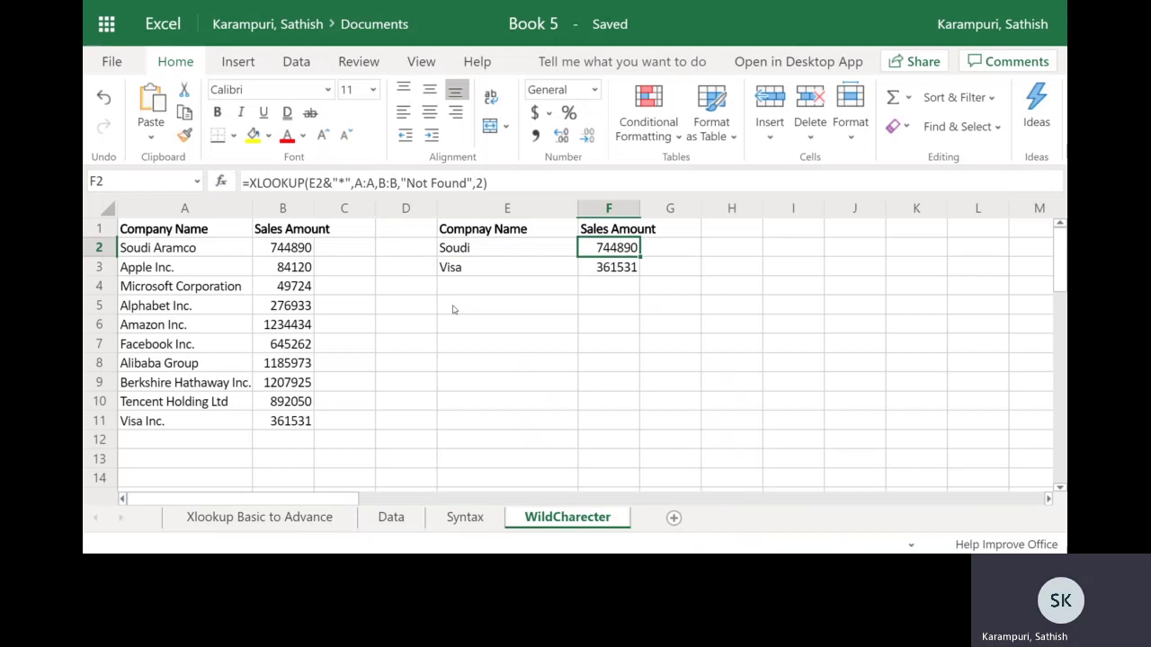
Step: Change the lookup name in E2 to Aramco
click(480, 252)
click(596, 254)
click(458, 247)
text(Aramco)
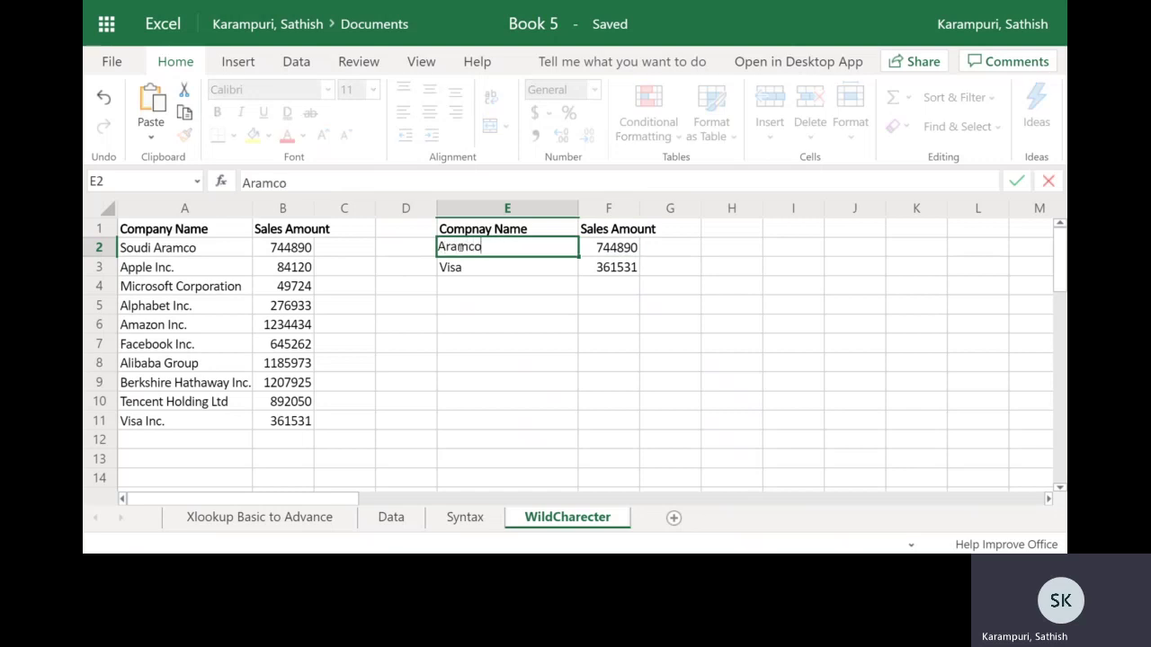
key(Tab)
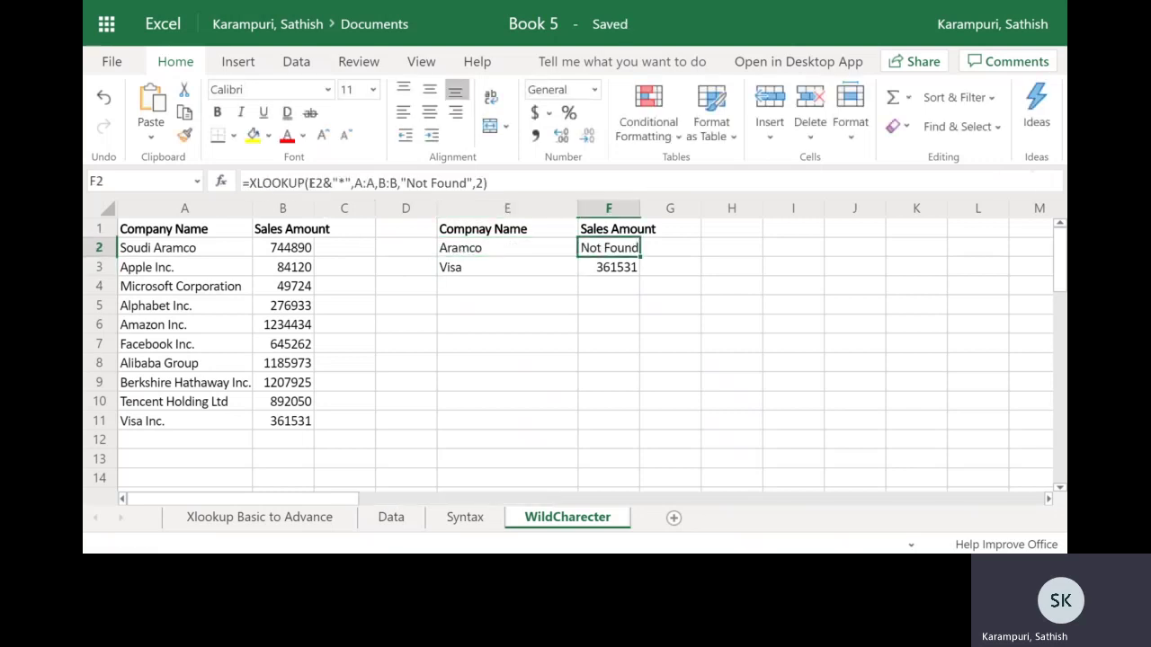
Step: Put "*"& back before E2 in F2's XLOOKUP so Aramco returns 744890
click(309, 183)
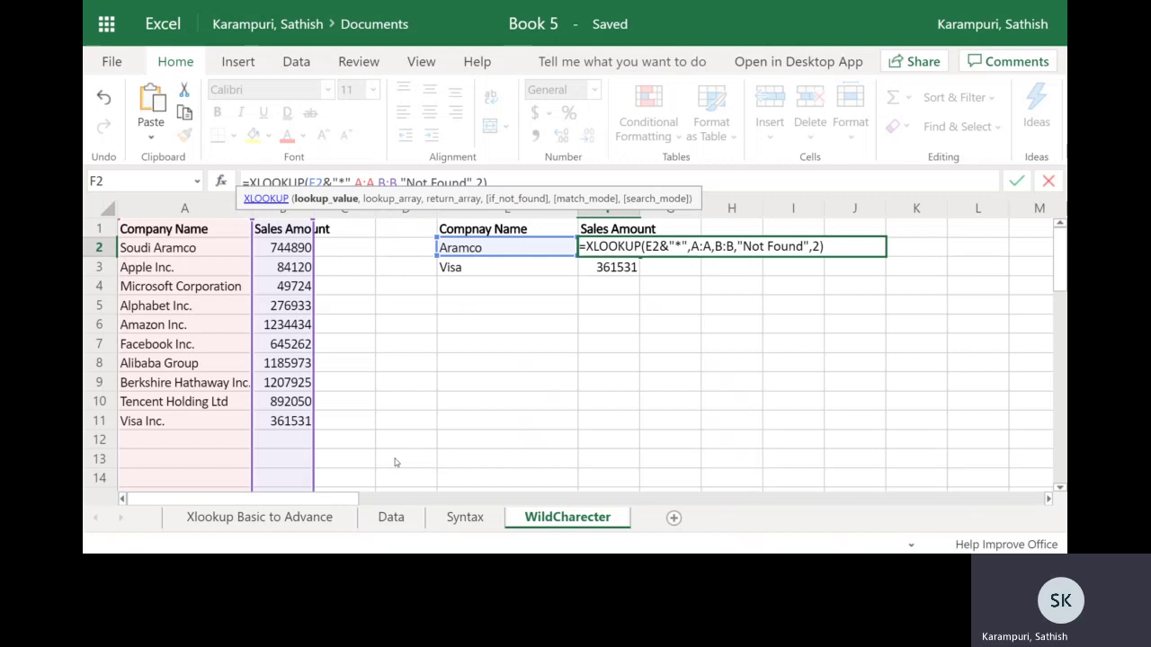
text(")
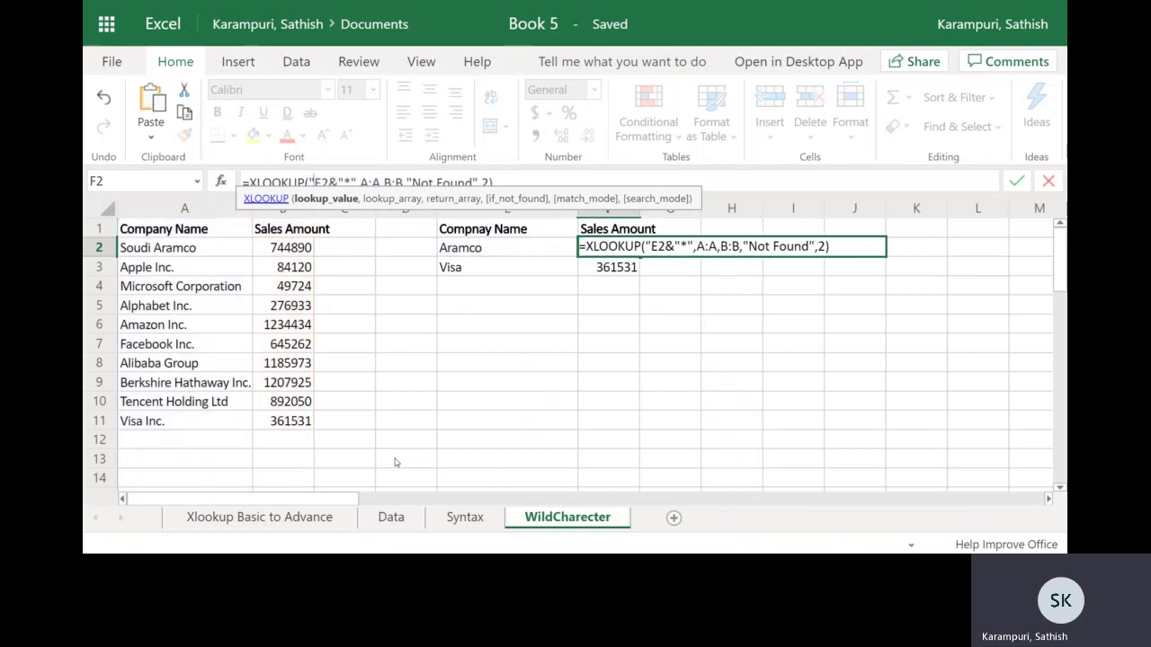
text(*")
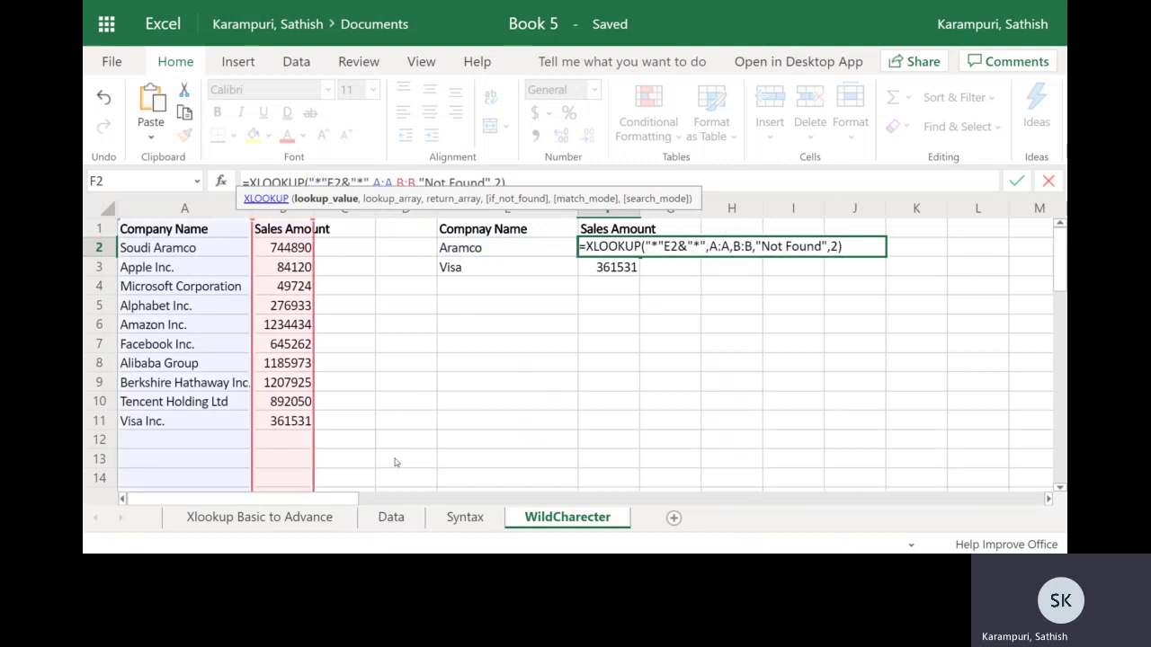
text(&)
key(Return)
key(Up)
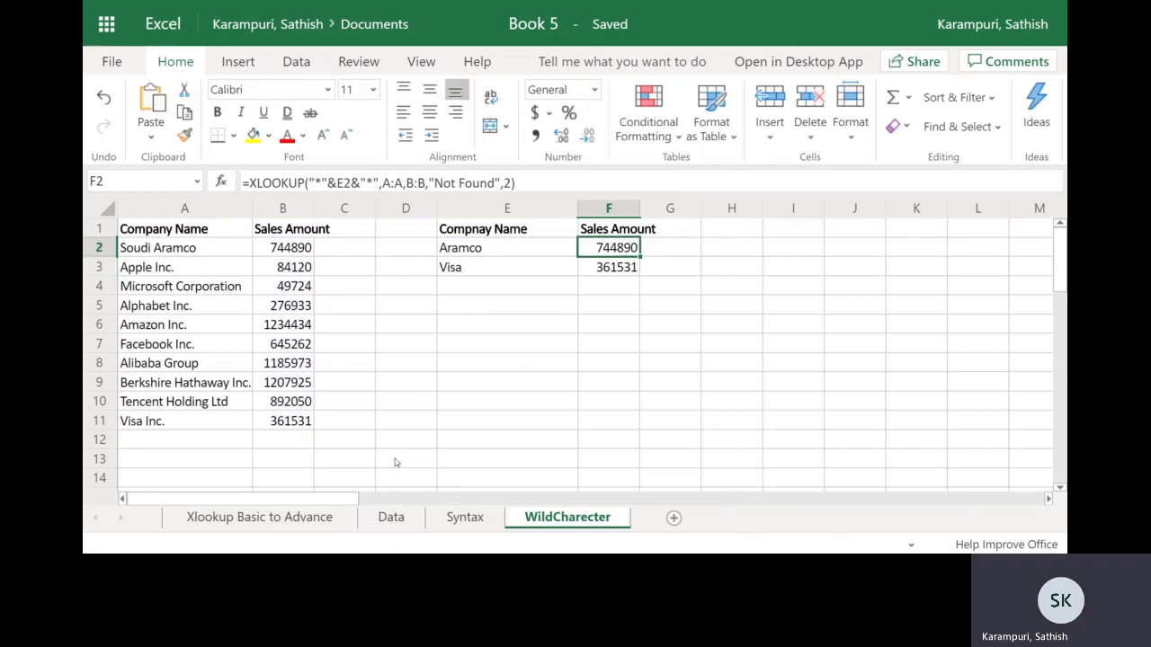
key(shift+Down)
key(shift+Up)
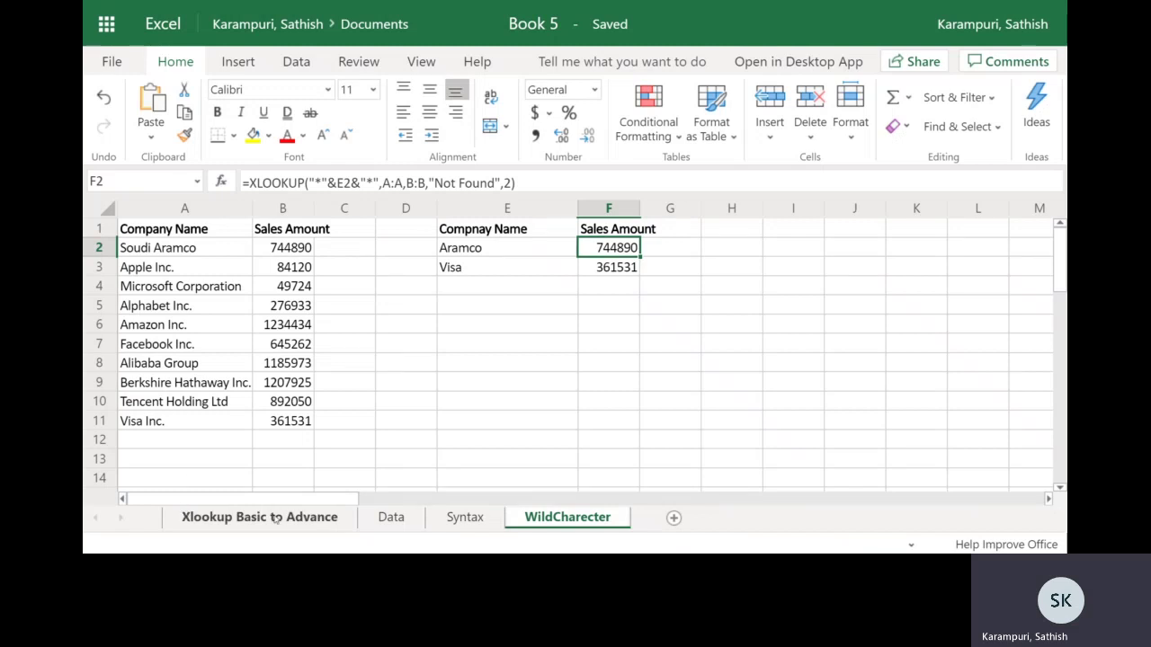
Step: Return to the Xlookup Basic to Advance sheet and bring up the open windows list
click(185, 514)
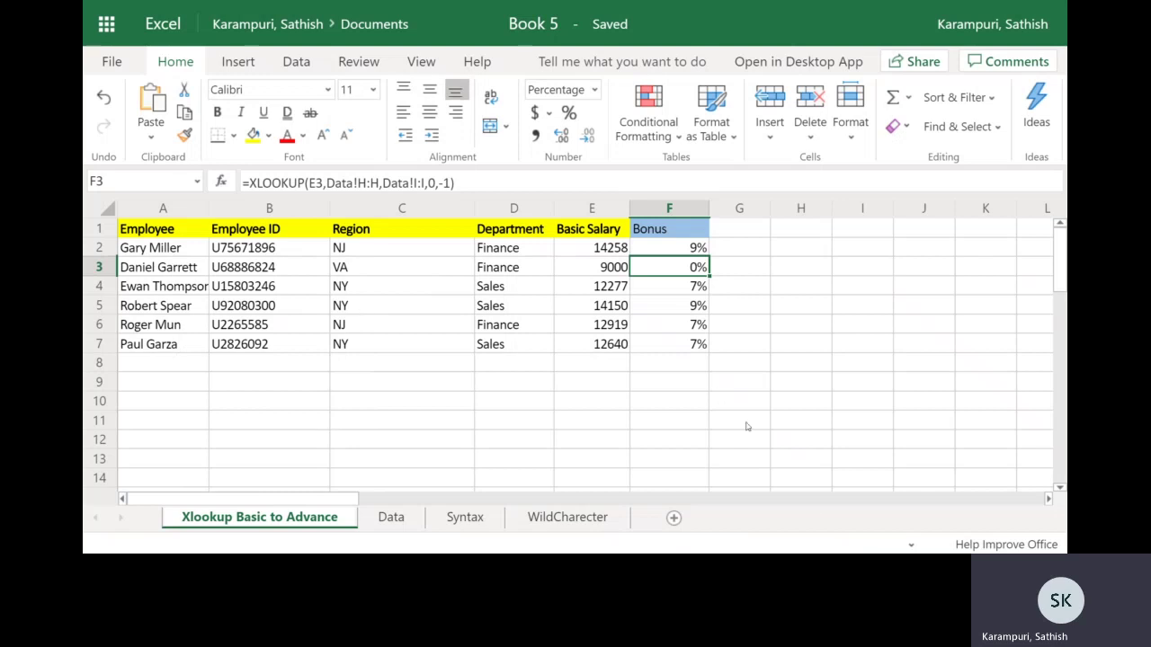
key(alt+Tab)
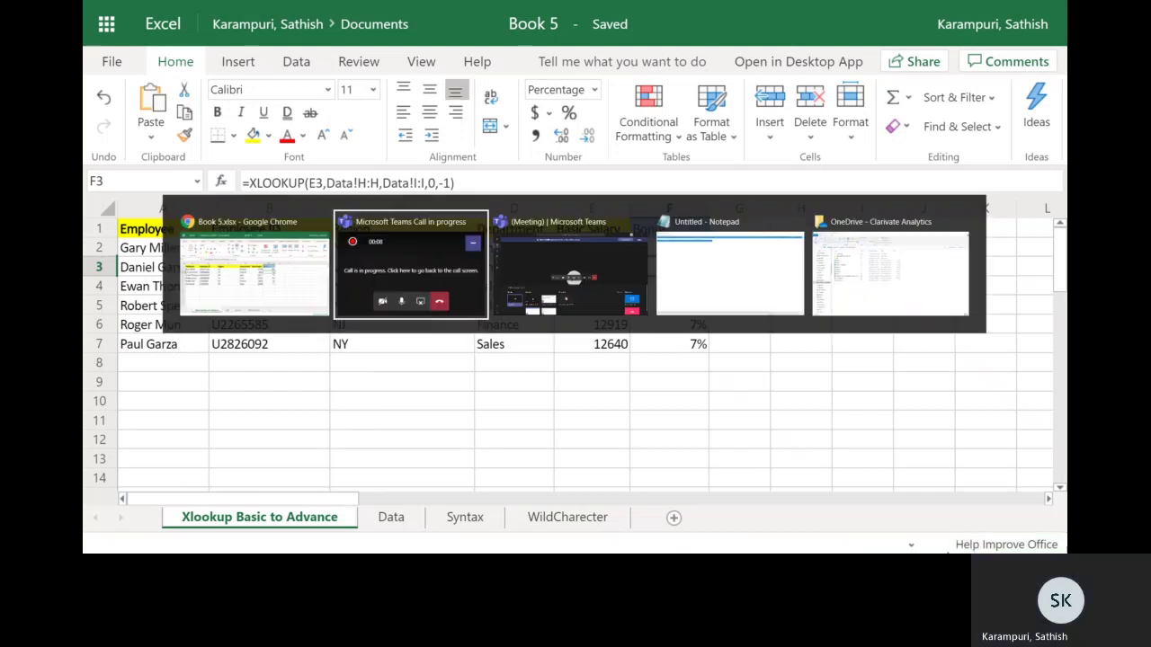